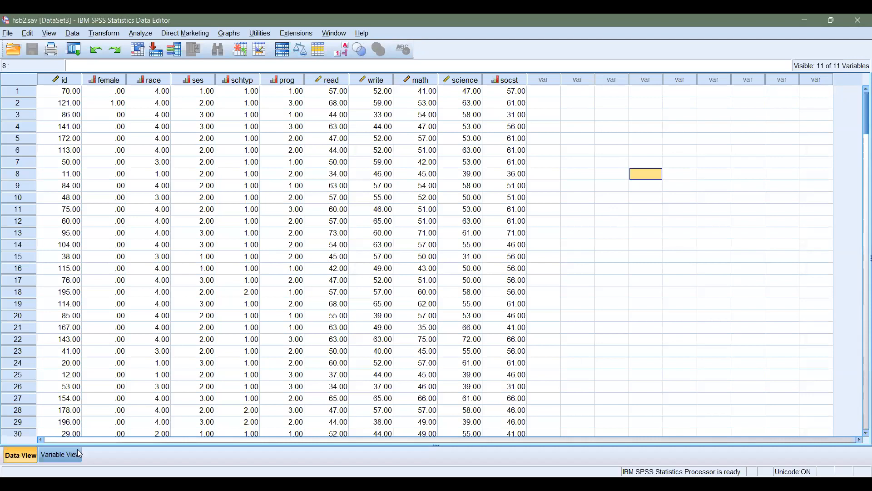
Step: Widen the variable definition columns, set the decimals of female to 0, and review its value labels
left_click(73, 456)
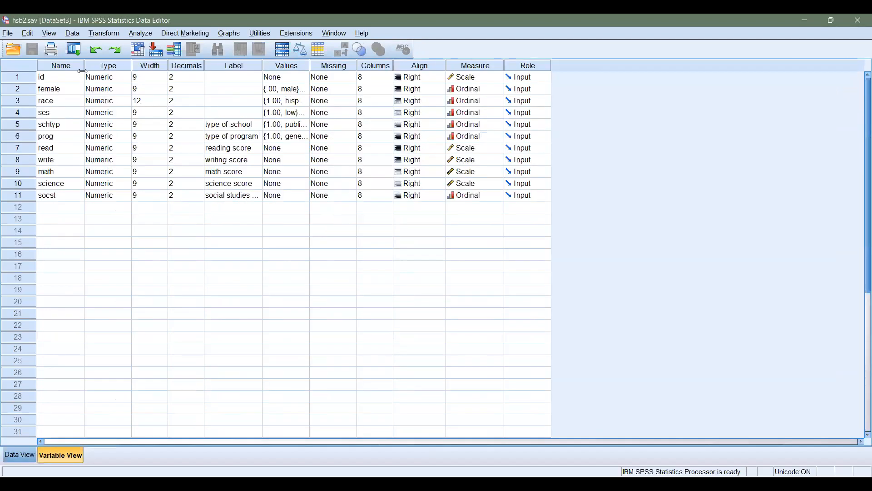
left_click_drag(87, 66, 89, 65)
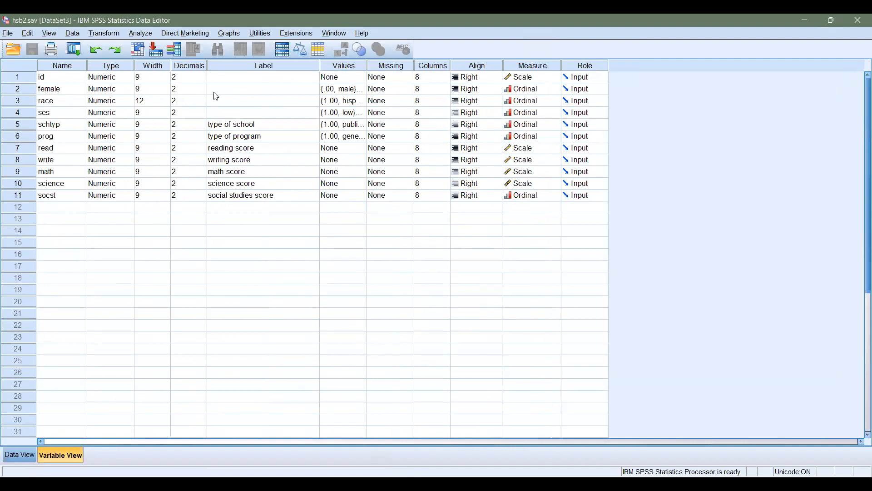
left_click(202, 90)
type("0")
left_click(363, 89)
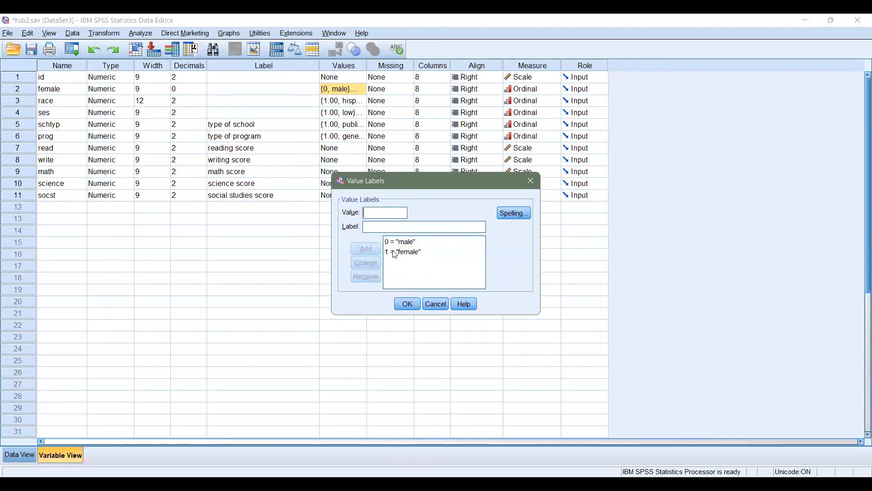
left_click(408, 304)
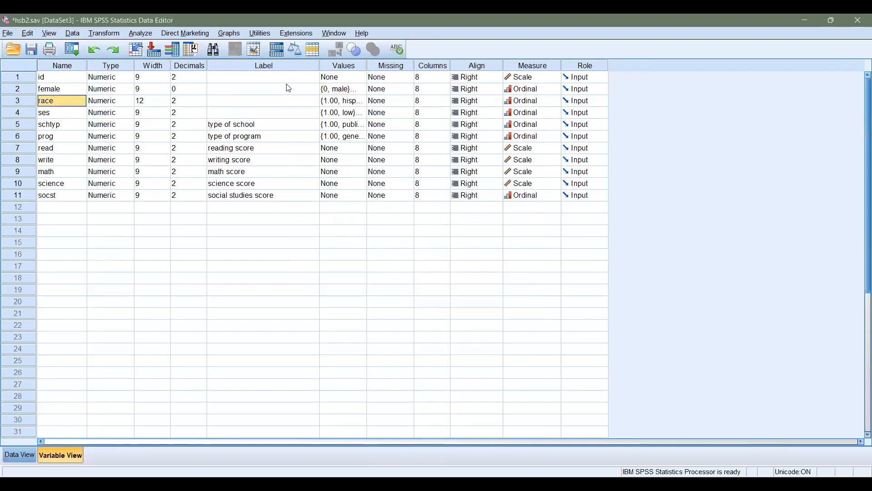
Step: Set the decimals of race and ses to 0, reviewing the value labels of race
left_click(362, 103)
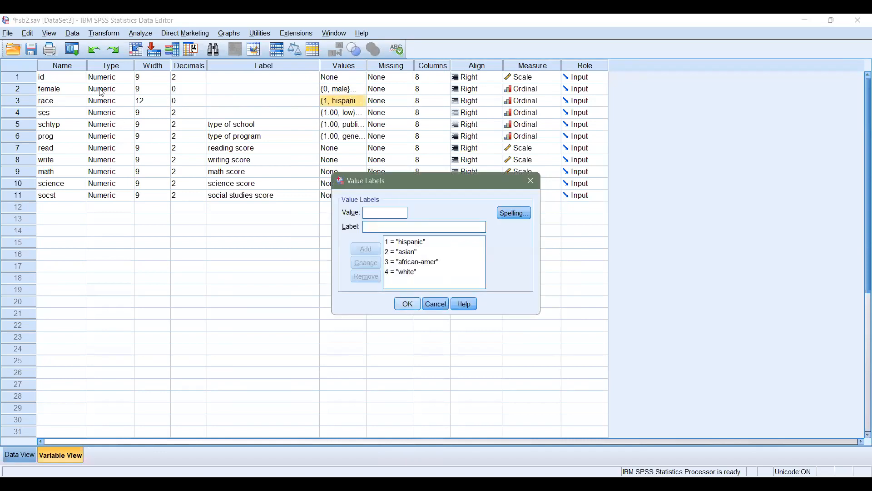
left_click(365, 117)
left_click(403, 306)
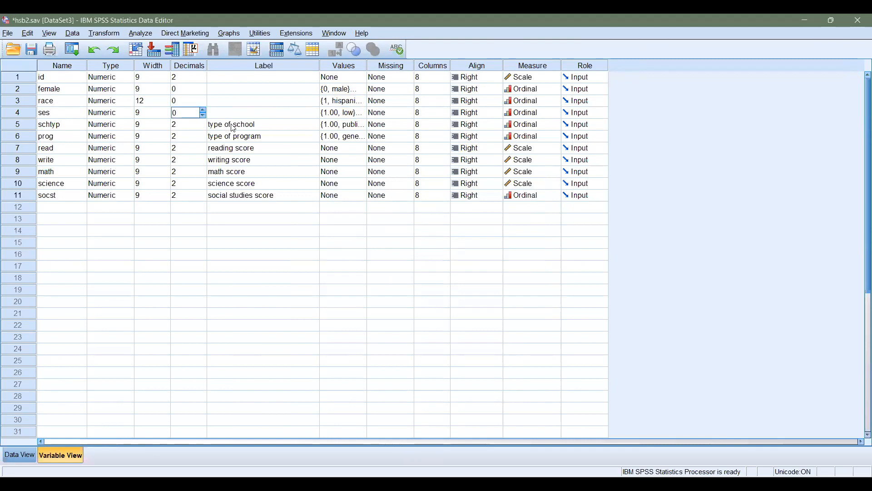
key("Return")
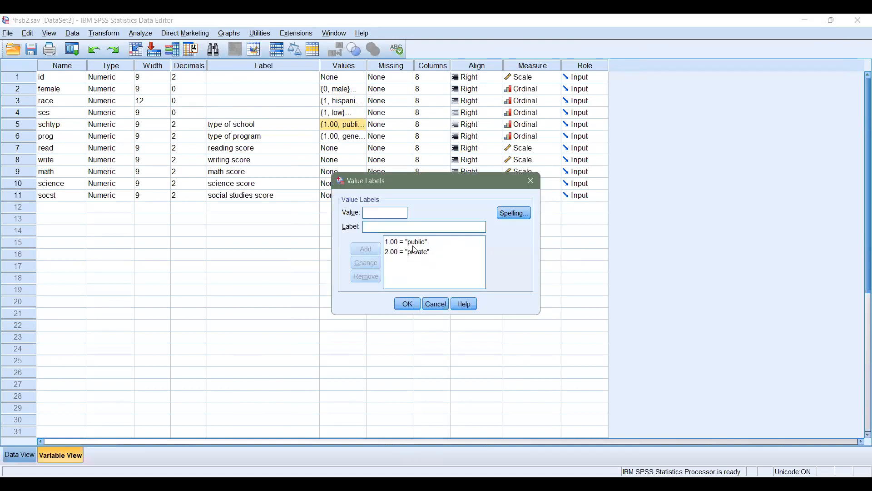
Step: Set the decimals of schtyp and prog to 0 and review their value labels
left_click(407, 307)
left_click(203, 127)
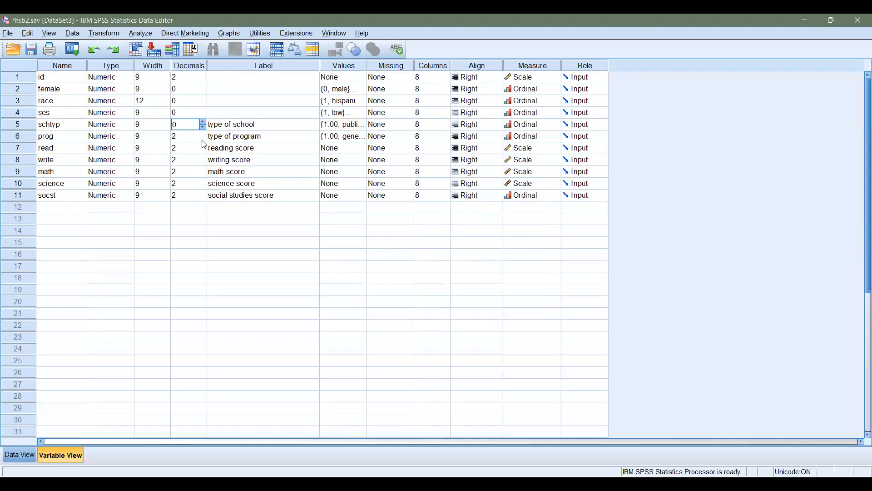
left_click(204, 139)
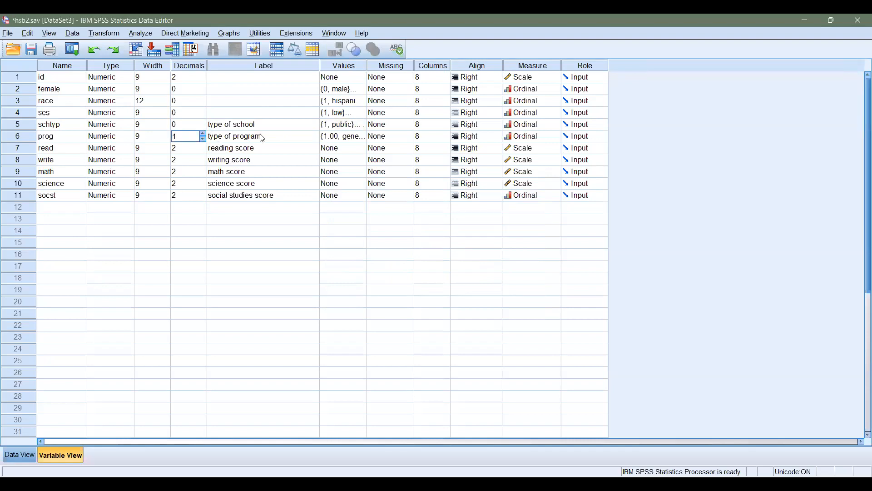
left_click(359, 137)
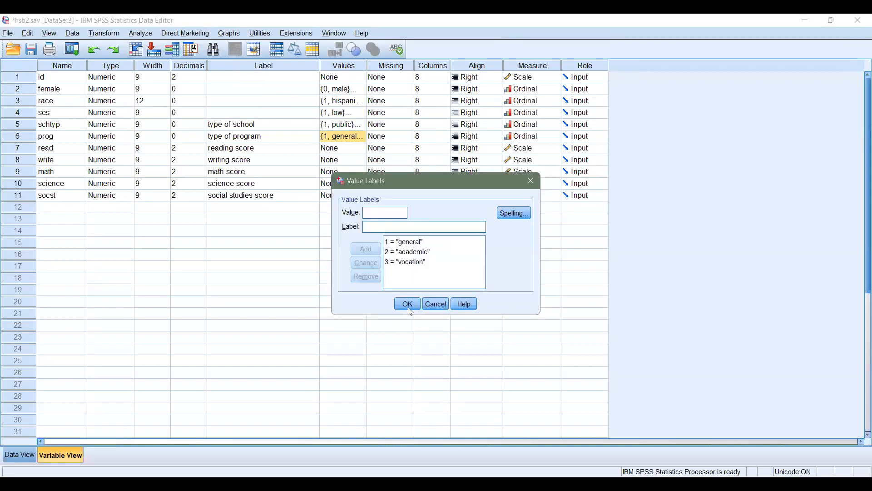
left_click(409, 309)
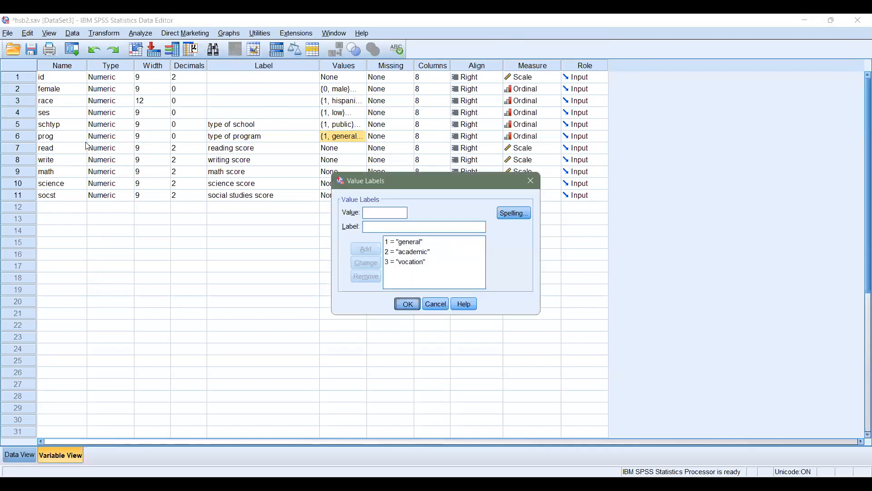
Step: Change the measurement level of socst to Scale and return to the data values
left_click(58, 151)
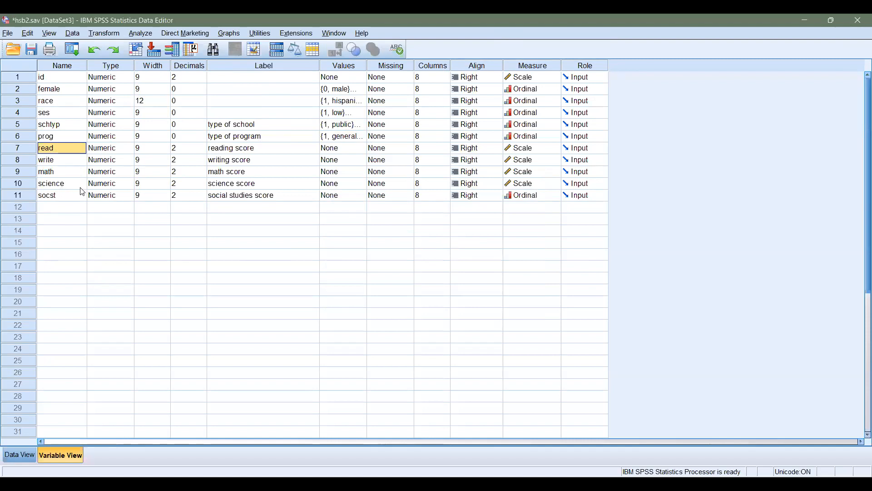
left_click(230, 195)
left_click(231, 185)
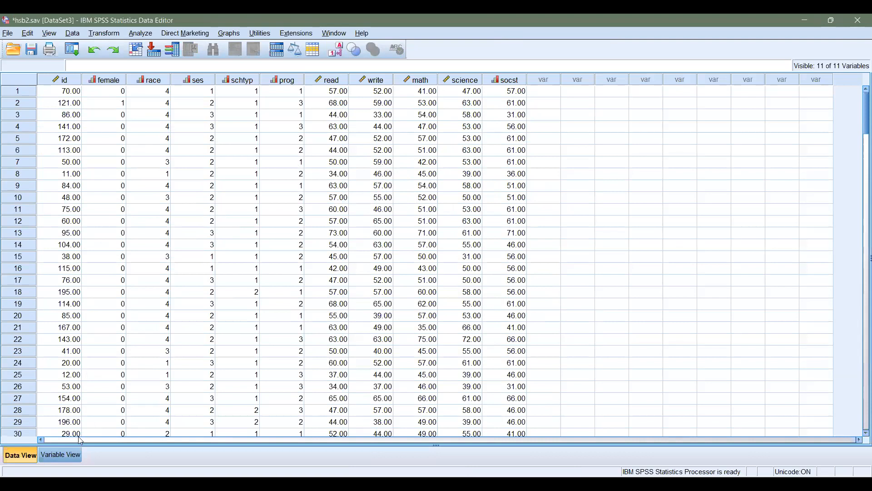
left_click(71, 456)
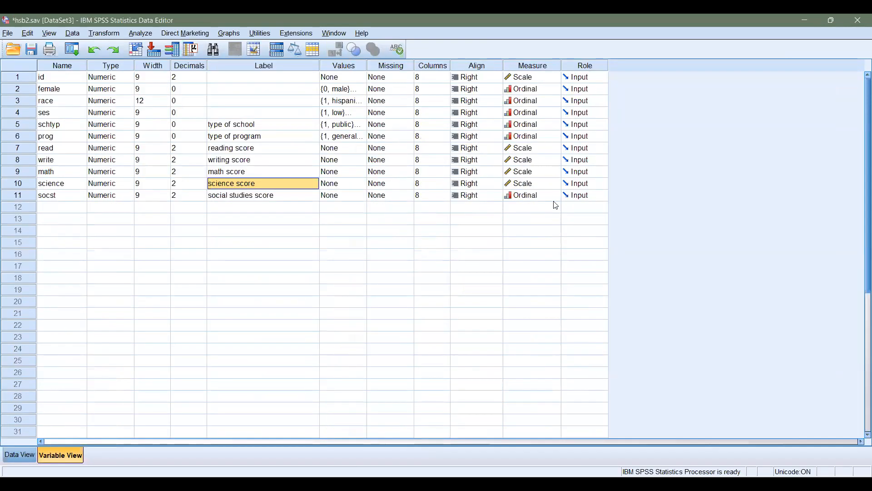
left_click(530, 195)
left_click(528, 206)
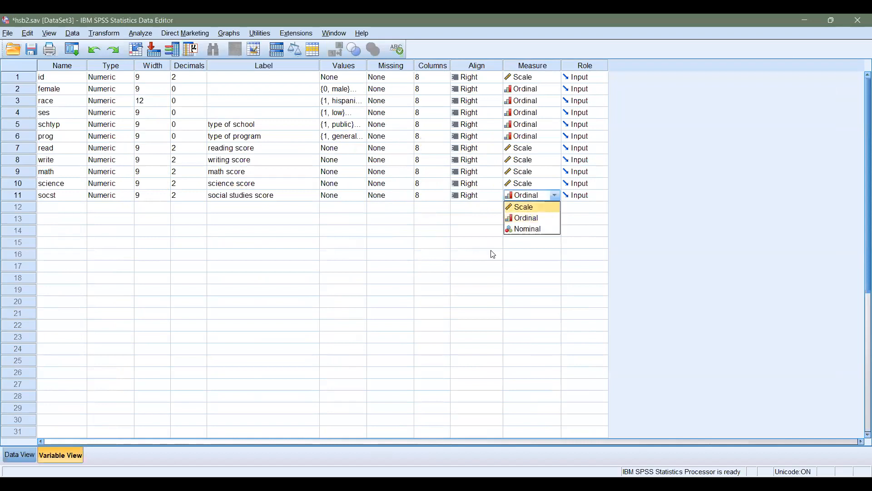
left_click(17, 455)
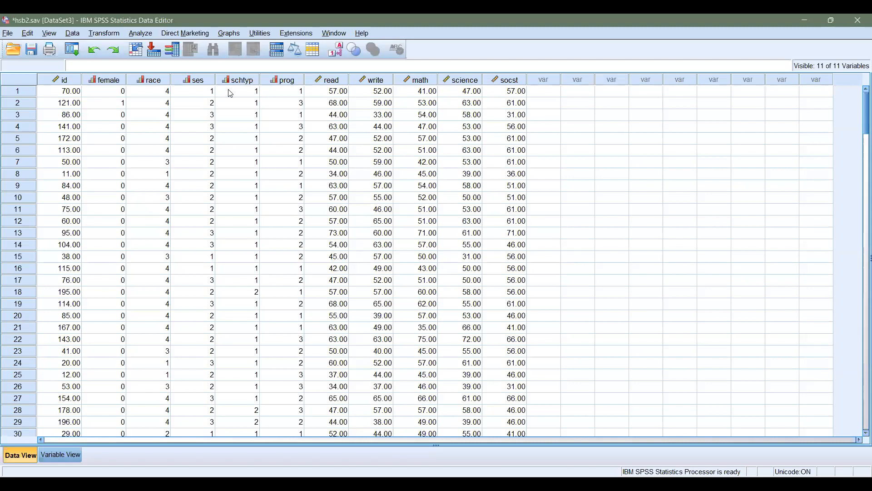
left_click(139, 36)
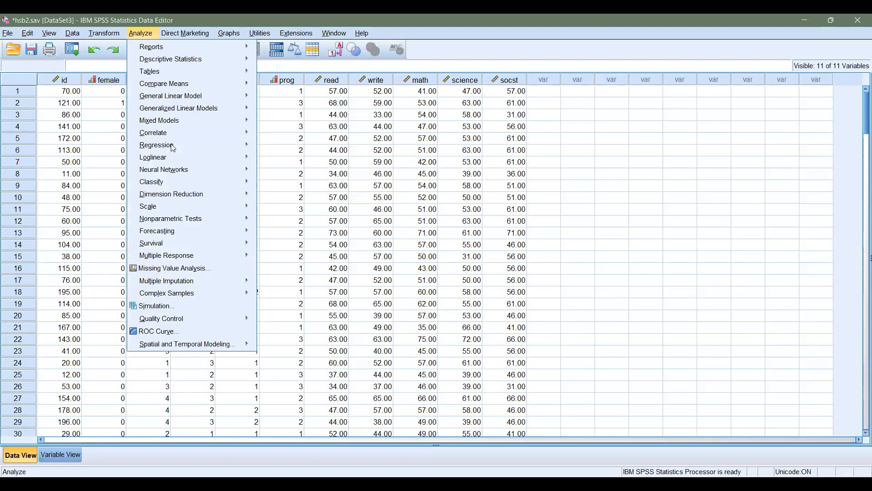
mouse_move(174, 148)
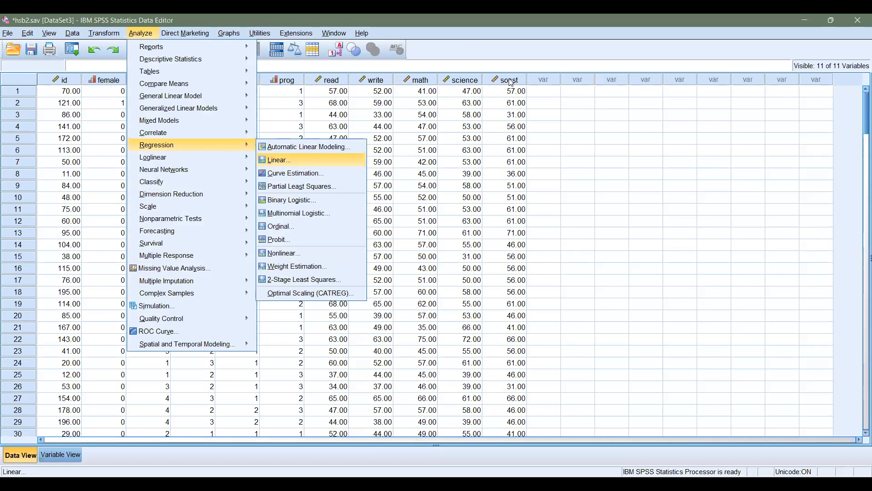
key("Return")
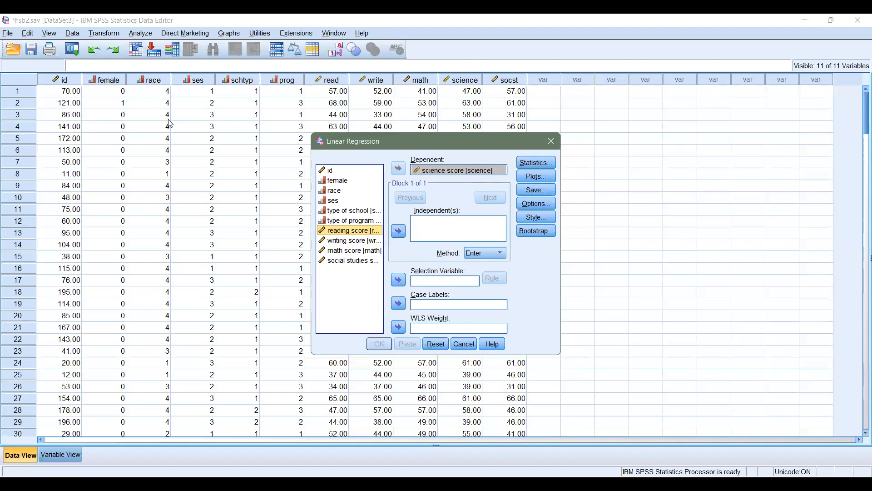
key("Escape")
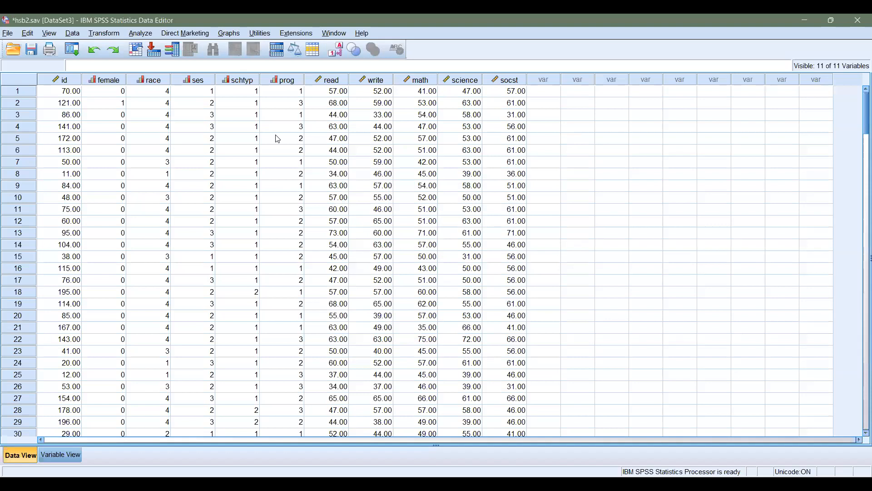
Step: Run a two-tailed Pearson bivariate correlation on the reading, writing, math, science and social studies scores
key("alt+a")
key("c")
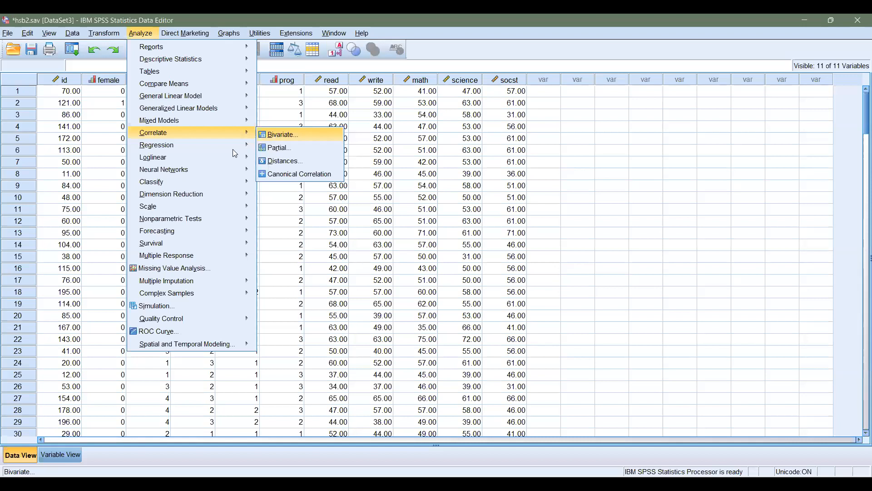
left_click(279, 135)
scroll(259, 166, "down", 1)
scroll(261, 166, "down", 1)
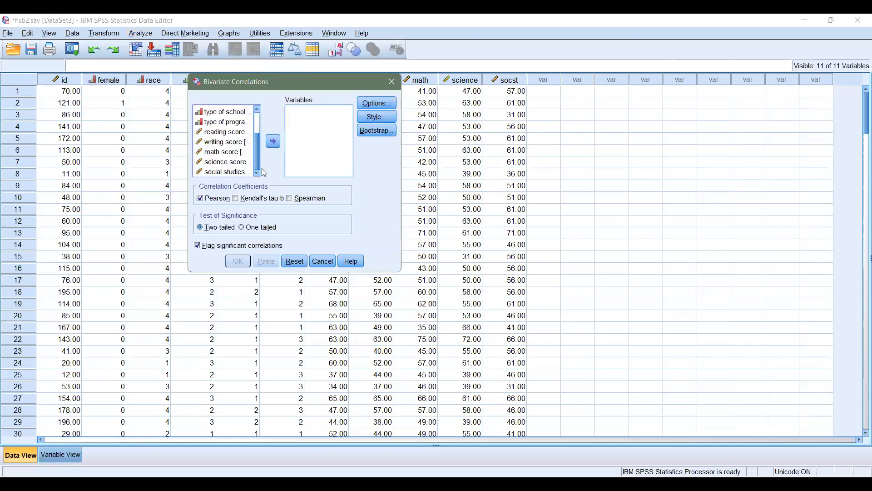
left_click(224, 134)
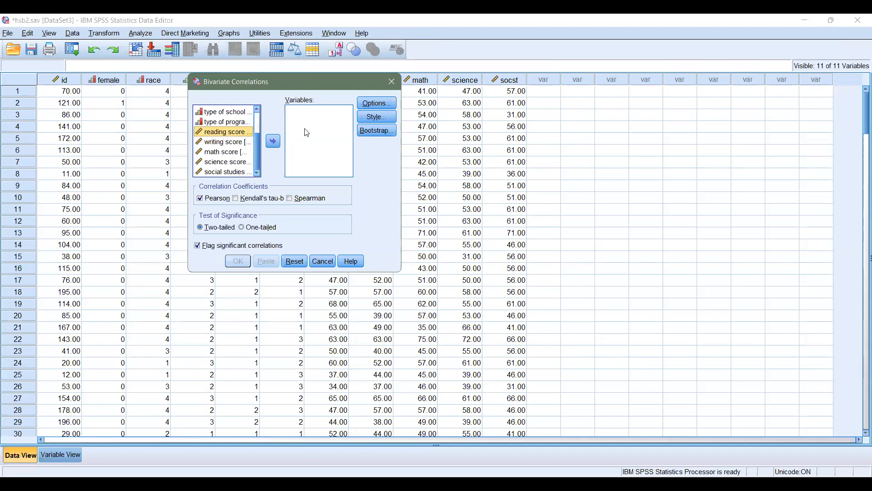
key("shift+Down")
key("shift+Down")
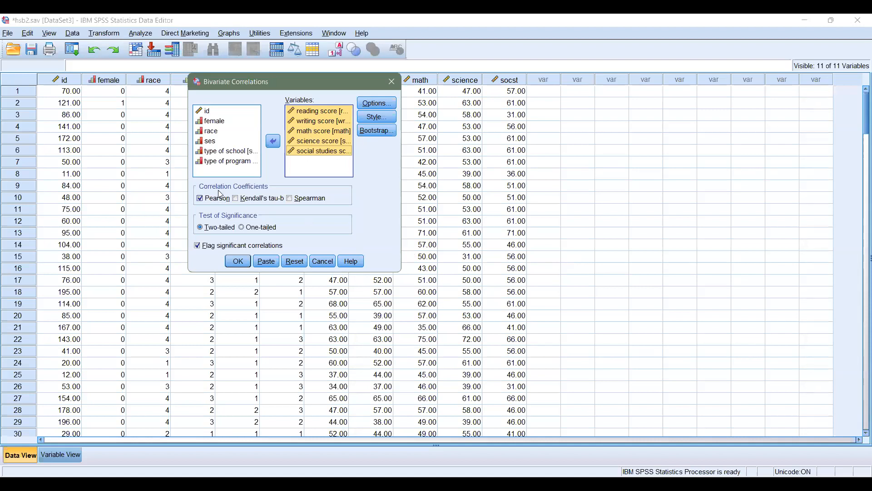
left_click(377, 104)
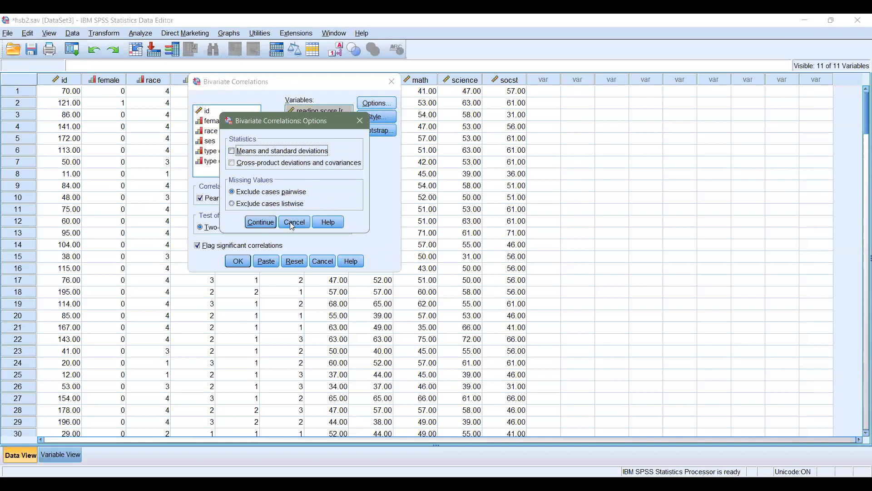
left_click(238, 261)
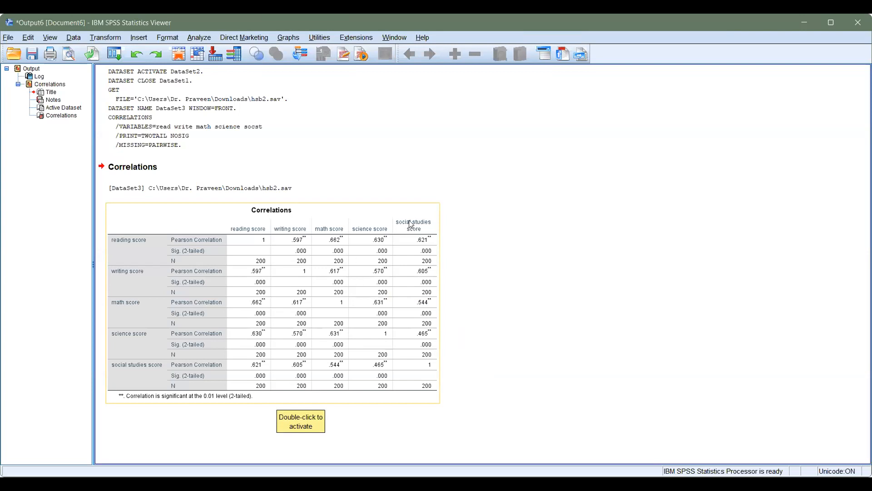
Step: Set up a linear regression with science score as the dependent and math score as the independent variable
left_click(198, 38)
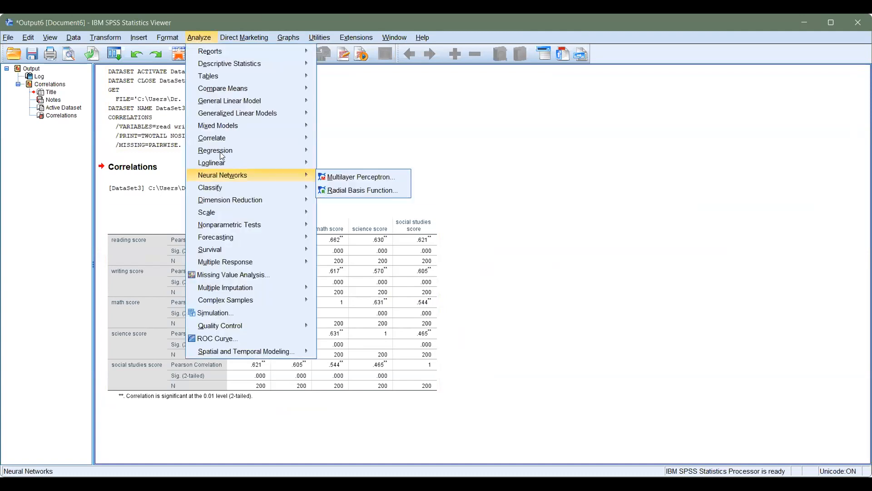
mouse_move(227, 156)
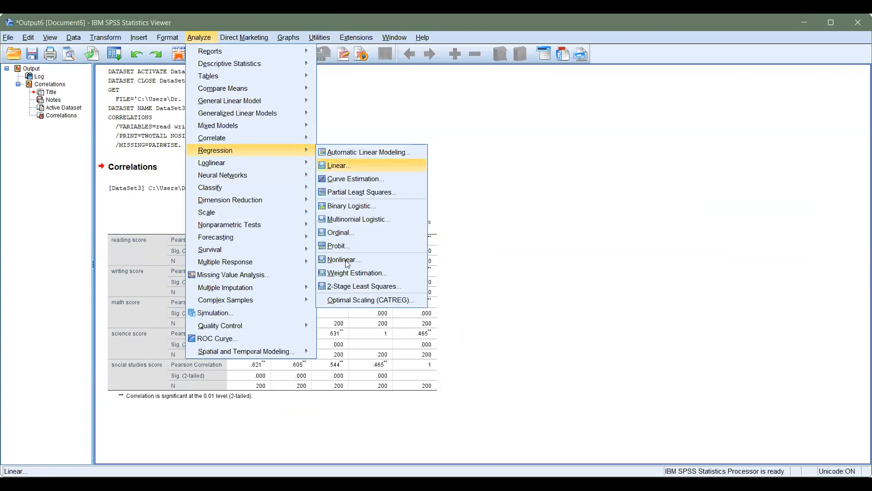
left_click(396, 167)
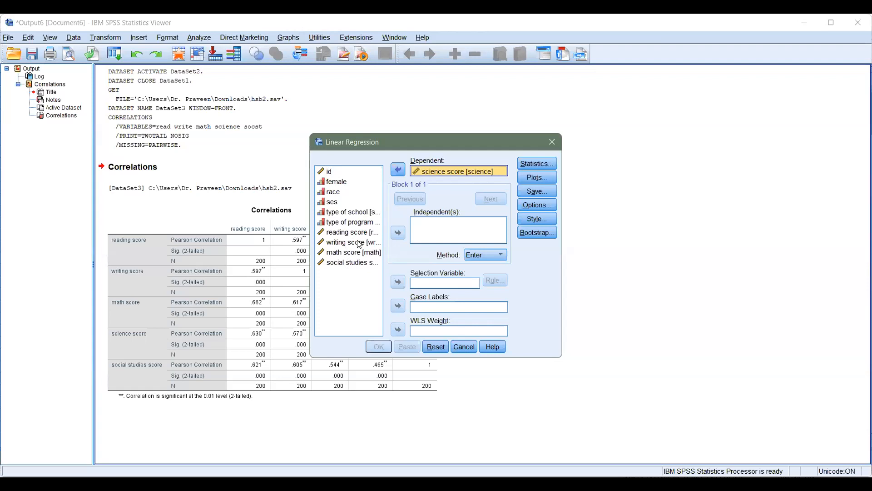
left_click(359, 253)
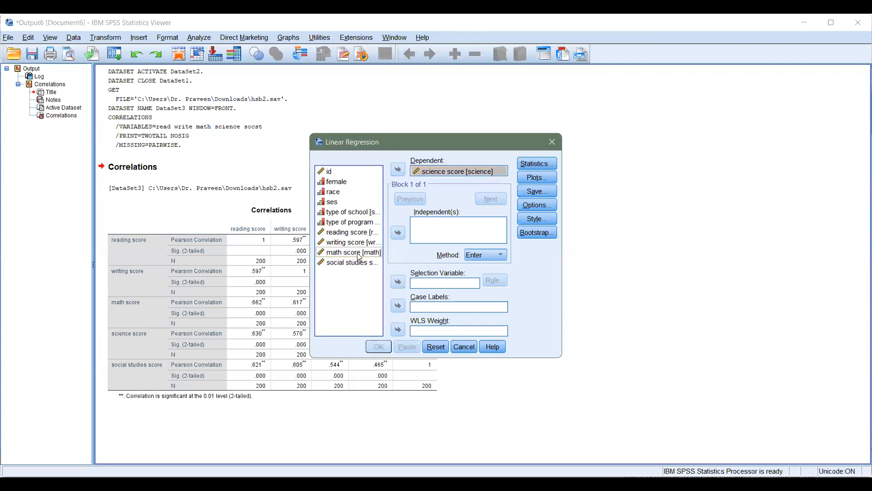
left_click(404, 237)
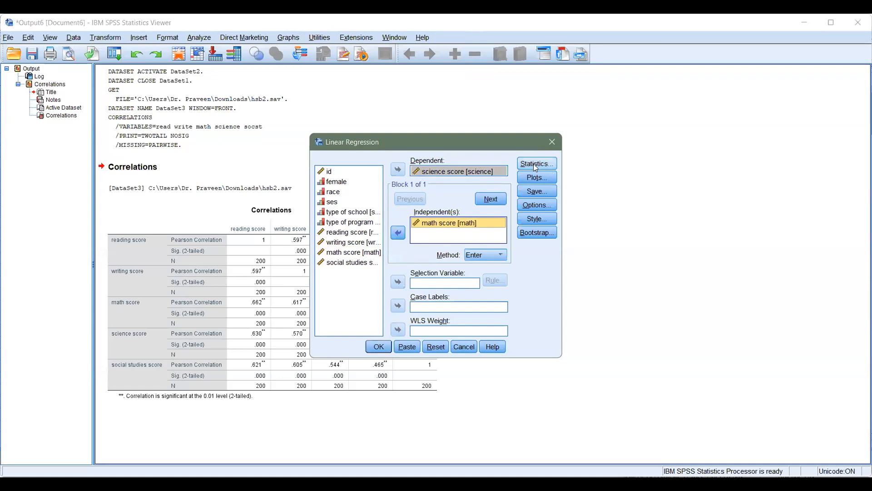
Step: Define the regression's residual scatterplot with *ZRESID on the Y axis and *ZPRED on the X axis
left_click(540, 177)
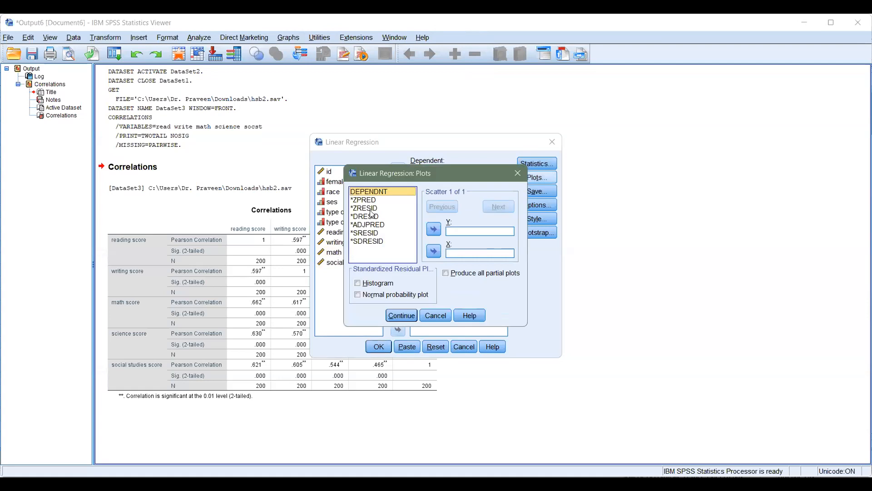
left_click(370, 208)
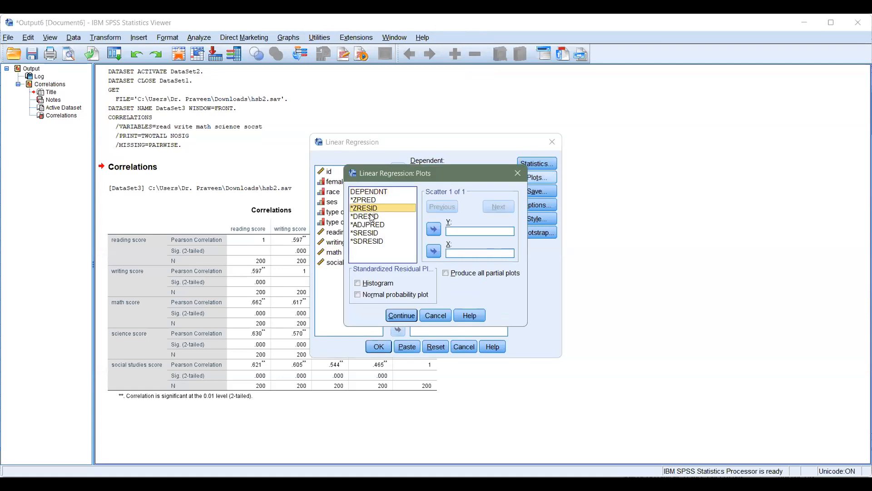
left_click(434, 229)
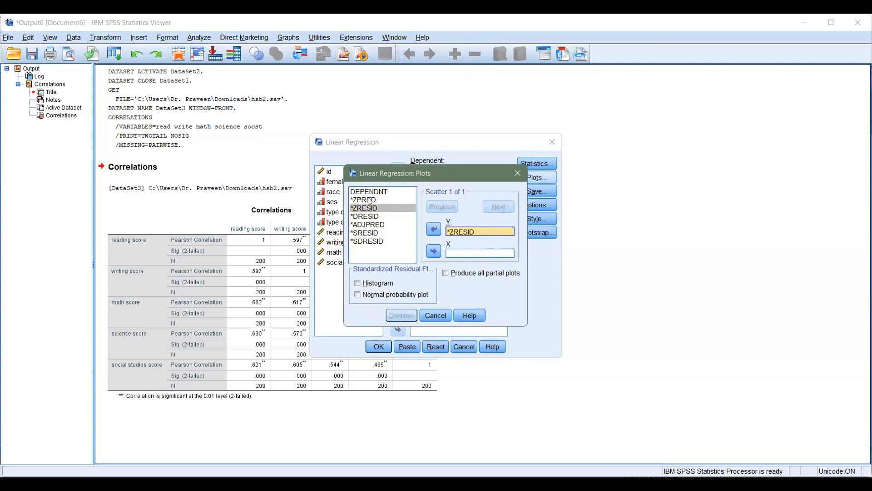
left_click(371, 199)
left_click(434, 252)
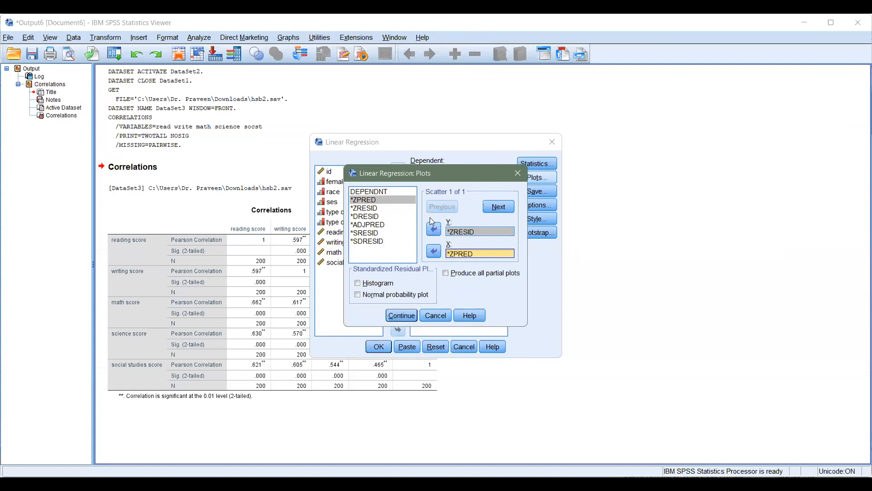
Step: Run the regression with a normal probability plot of the residuals and collinearity diagnostics included
left_click(394, 296)
left_click(401, 319)
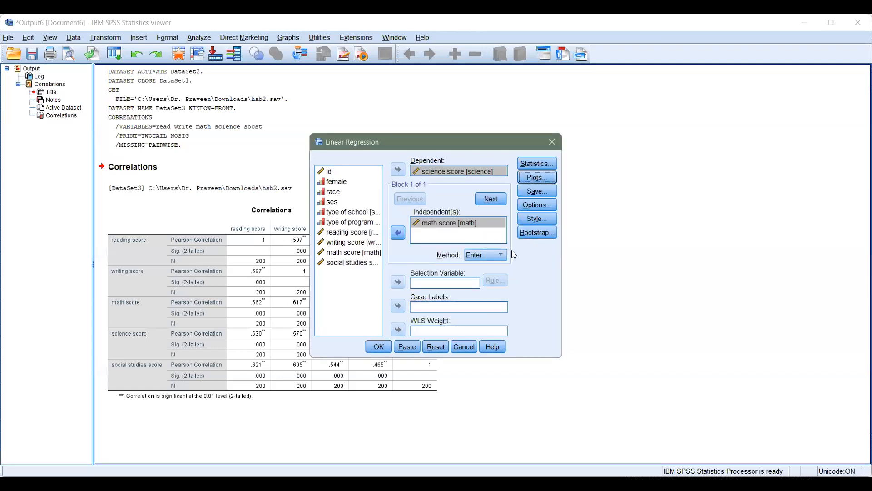
left_click(543, 169)
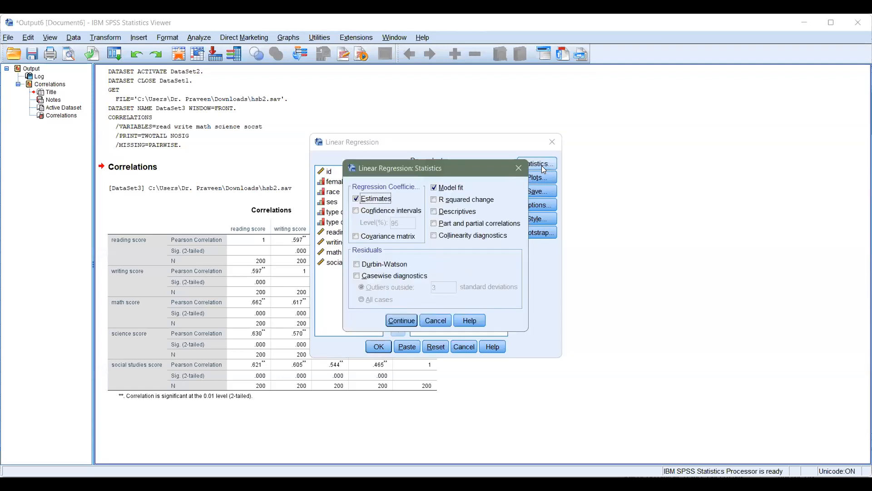
left_click(450, 239)
left_click(406, 322)
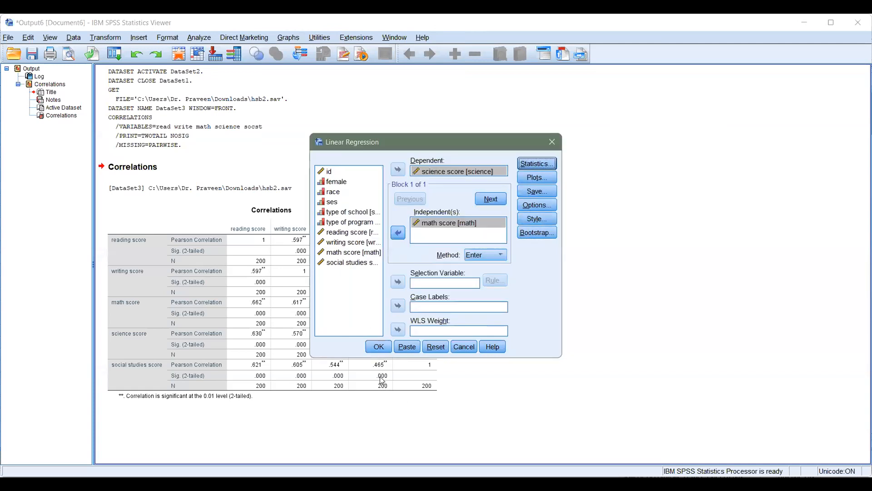
left_click(379, 348)
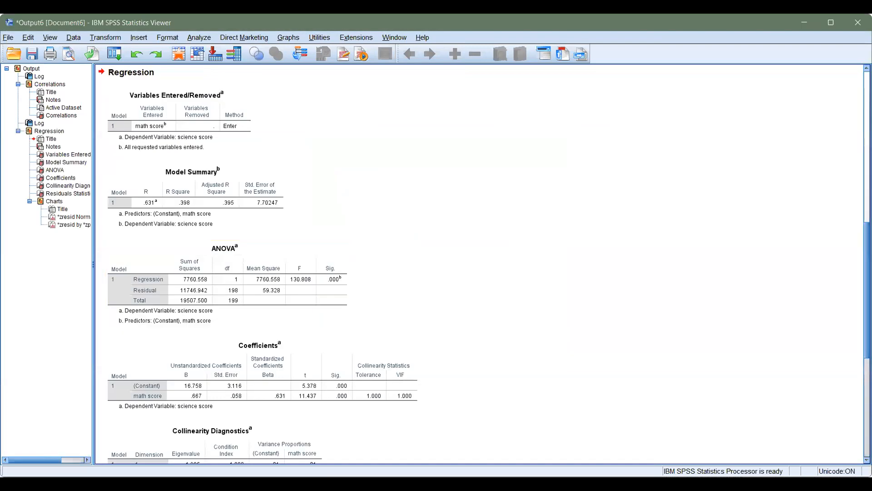
Step: Review the regression tables and residual plots, and add a linear fit line to the residual scatterplot
scroll(480, 264, "down", 3)
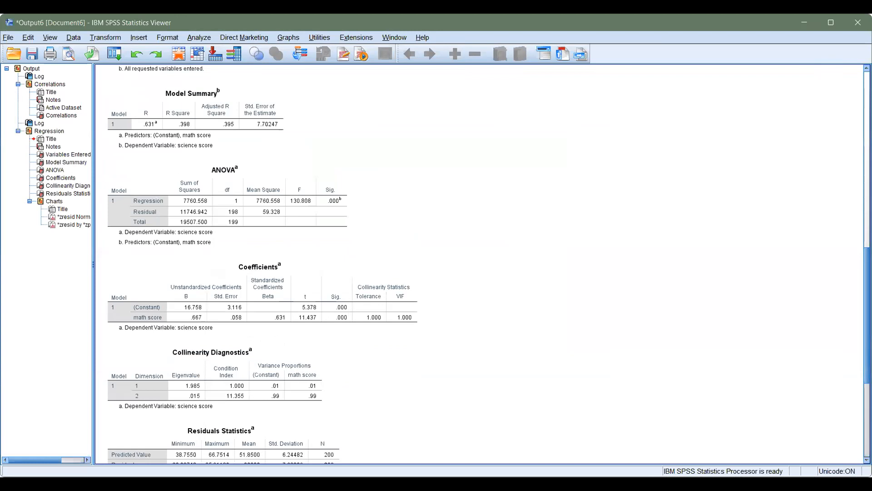
scroll(479, 263, "down", 15)
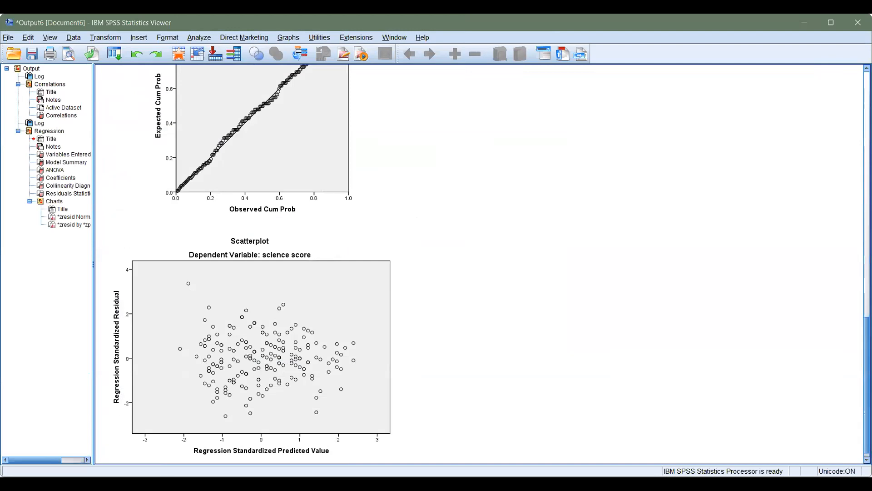
scroll(300, 166, "up", 3)
left_click(300, 166)
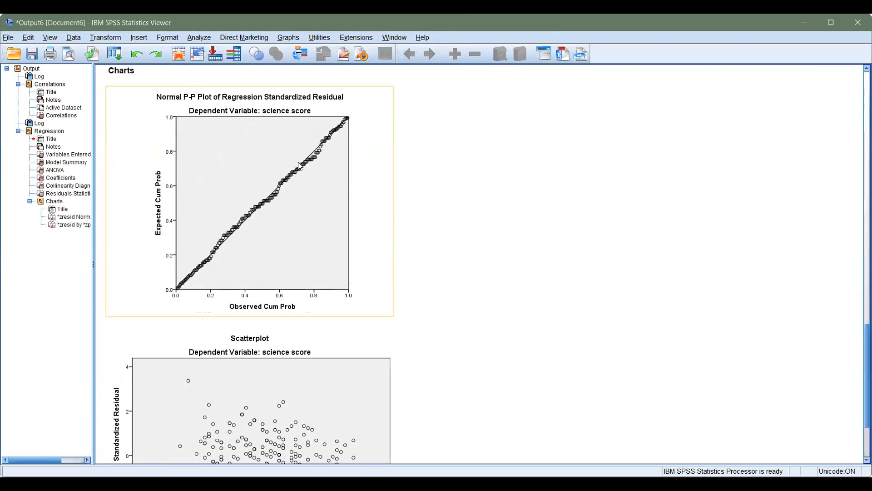
scroll(488, 264, "down", 1)
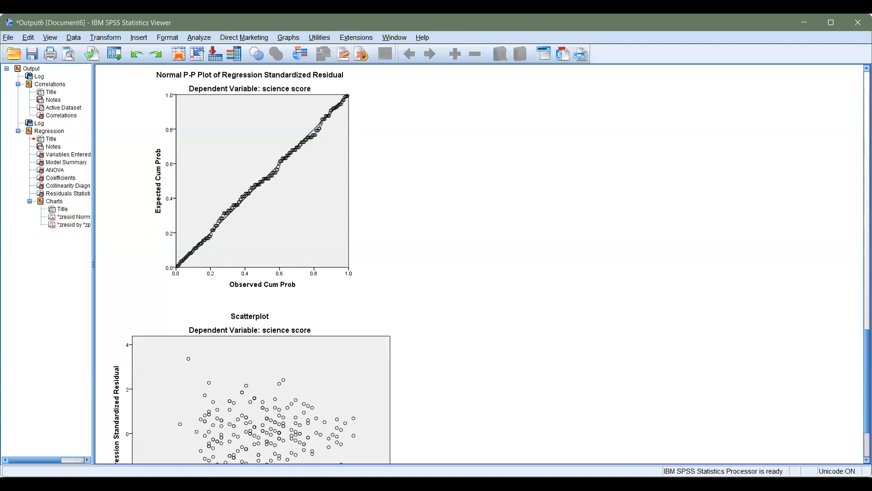
scroll(205, 335, "down", 3)
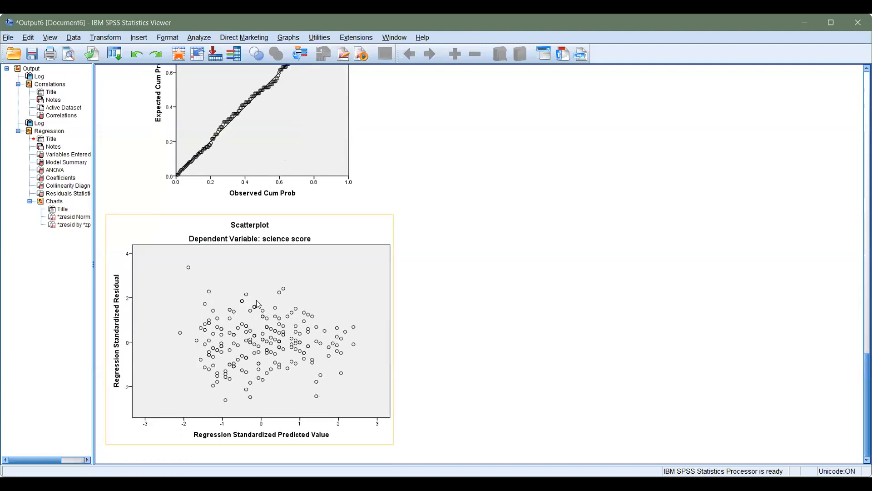
left_click(487, 295)
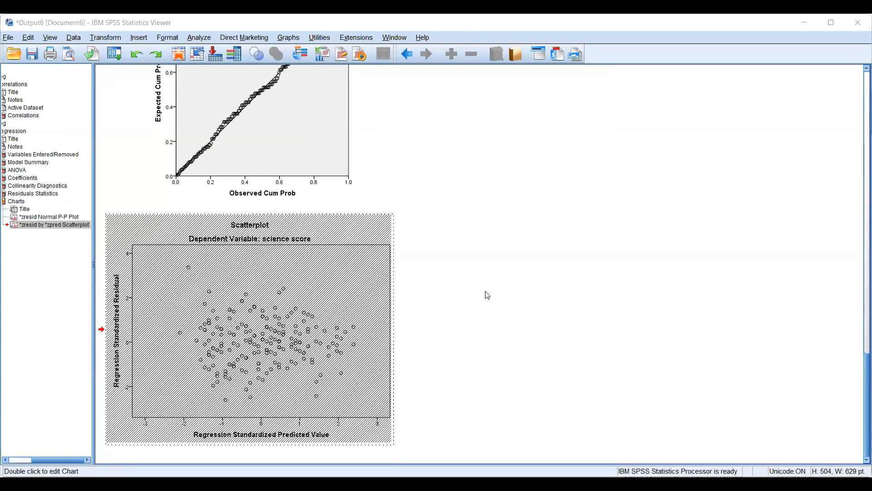
left_click(433, 296)
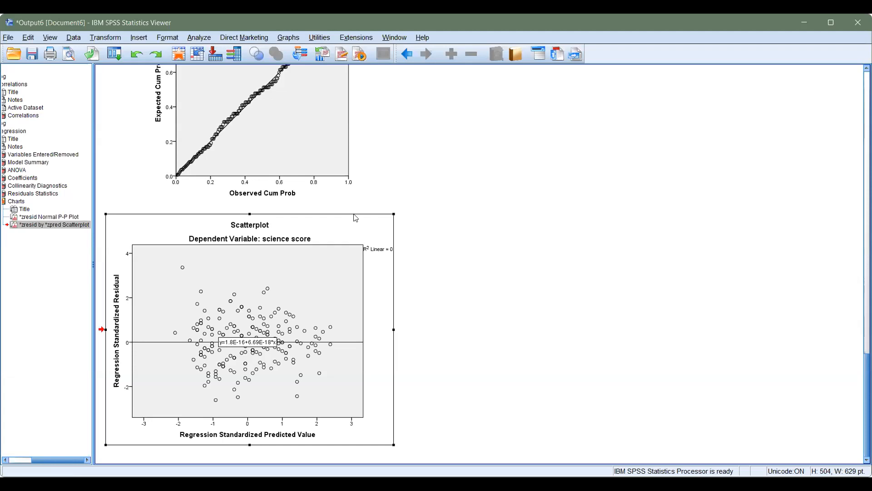
Step: Reopen the linear regression setup and add reading score, social studies score and female as independent variables alongside math score
left_click(200, 39)
mouse_move(264, 149)
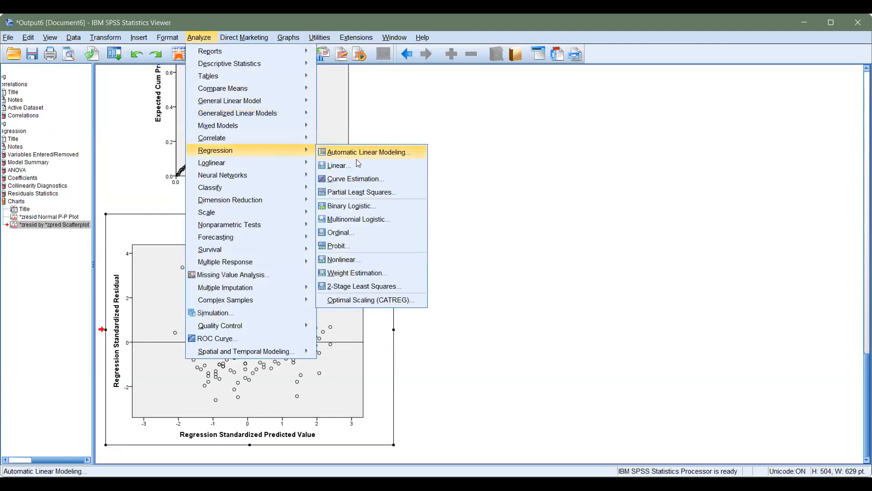
left_click(358, 164)
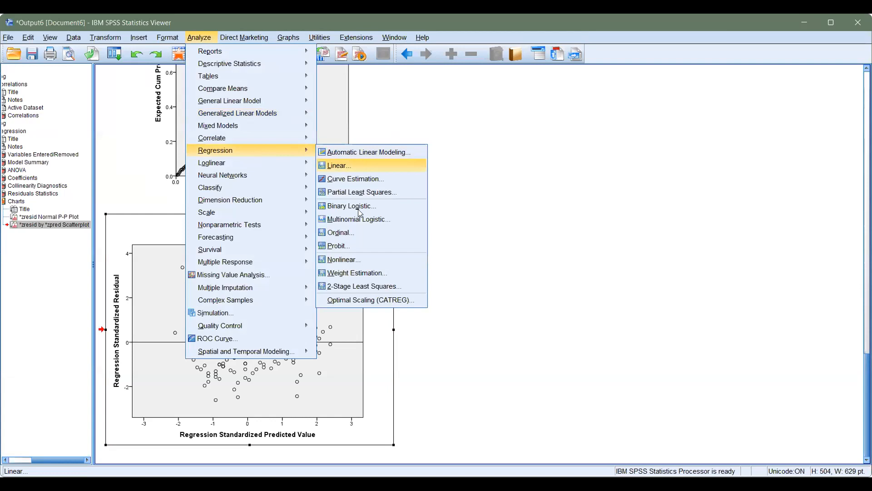
left_click(344, 243)
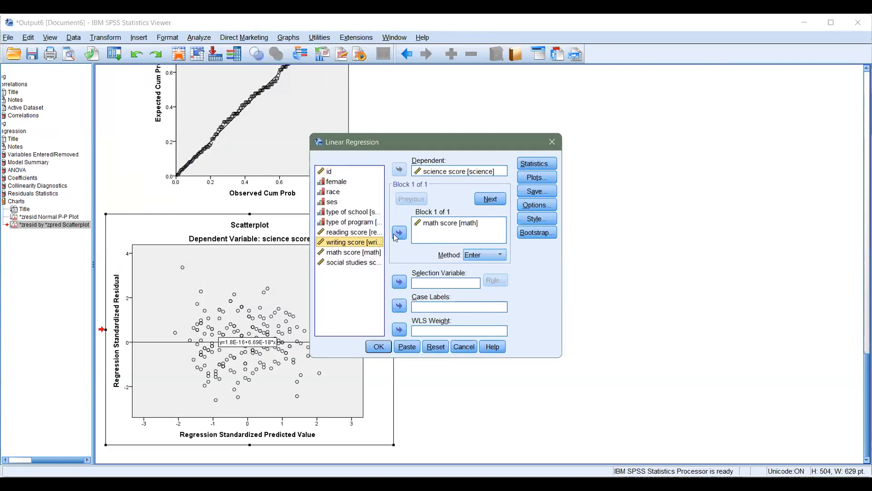
left_click(400, 233)
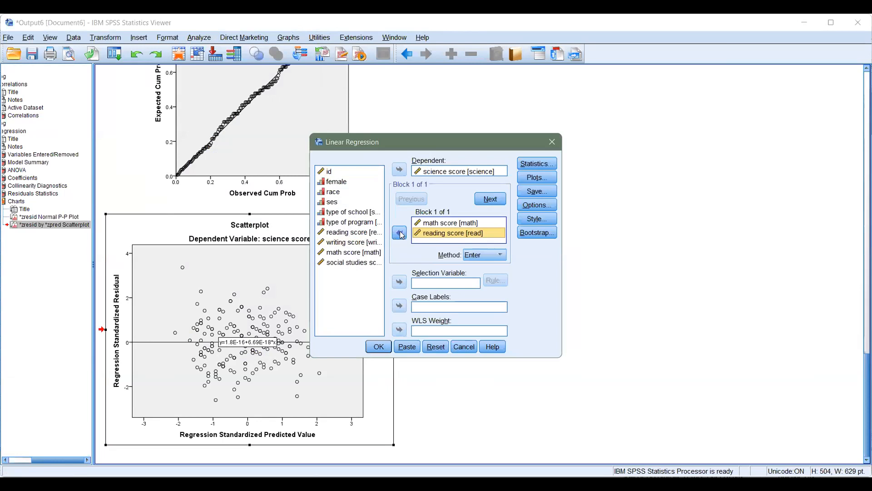
left_click(350, 263)
left_click(400, 233)
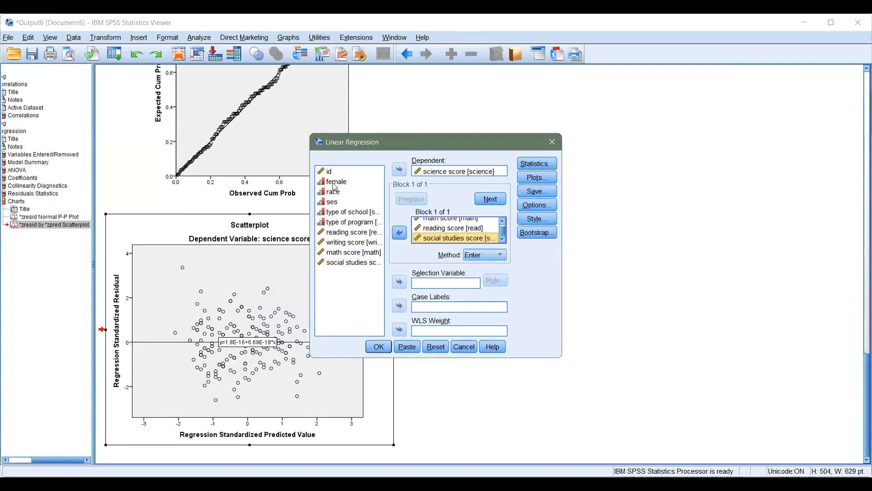
left_click(395, 231)
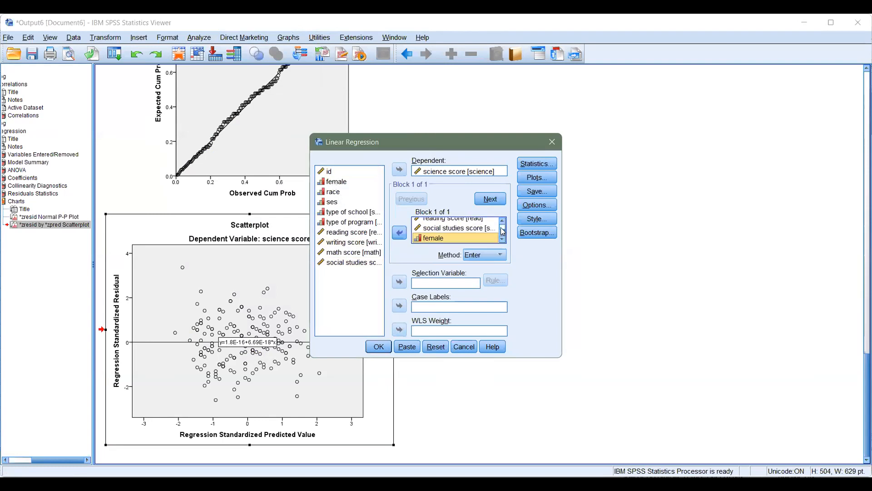
scroll(504, 230, "up", 1)
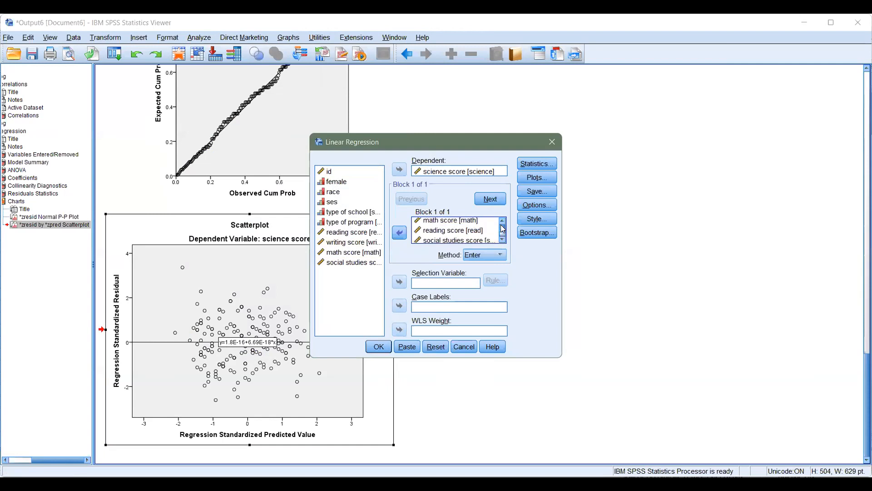
left_click_drag(501, 225, 501, 223)
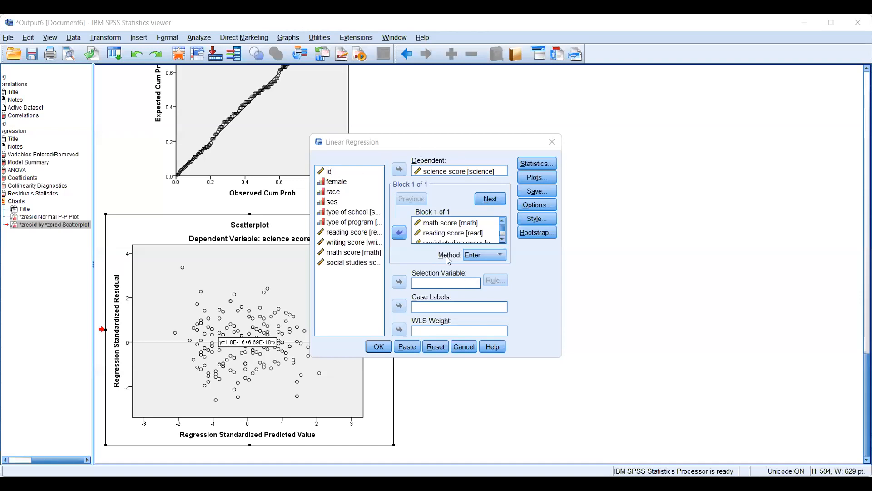
Step: Set the variable selection method for the regression block to Backward
left_click(502, 256)
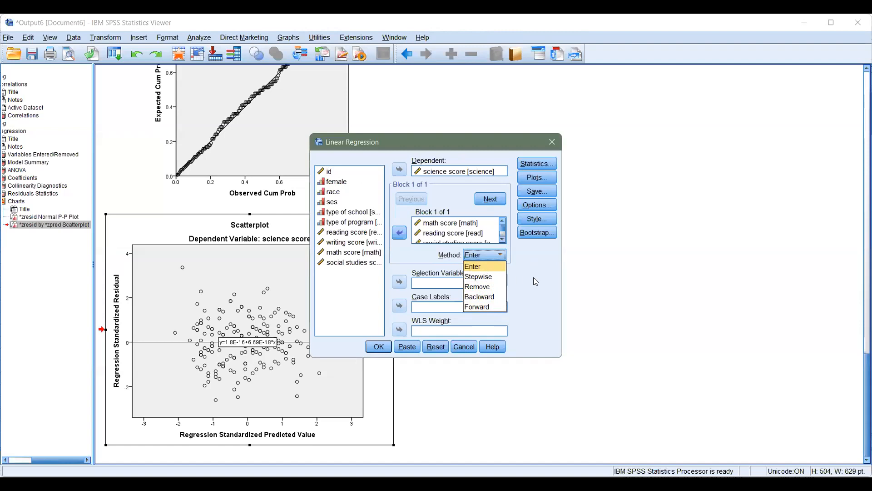
left_click(502, 259)
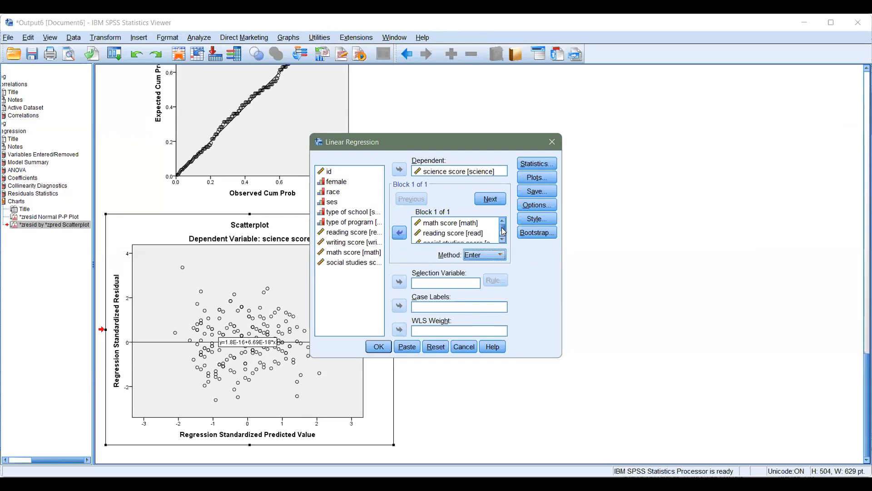
scroll(503, 232, "down", 2)
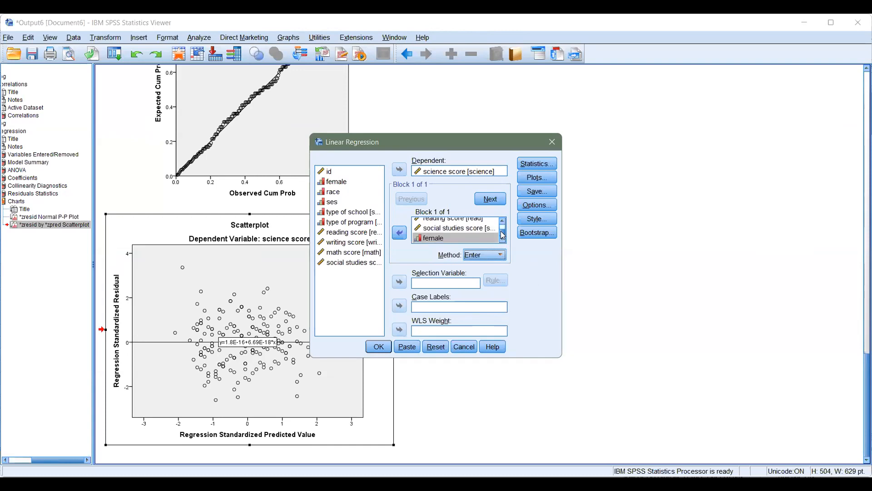
scroll(503, 232, "up", 2)
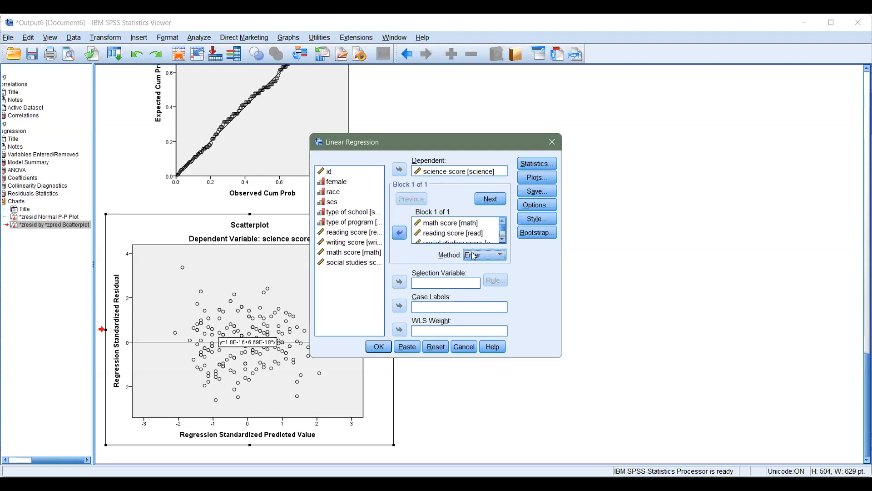
left_click(488, 258)
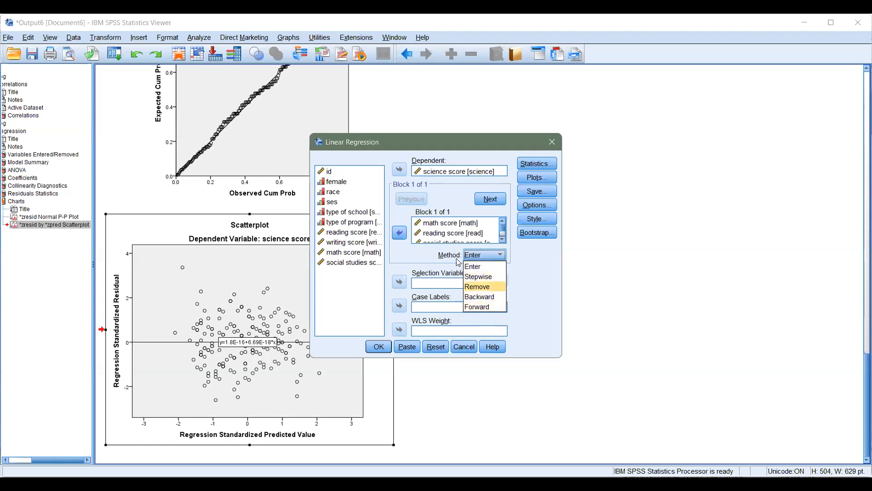
left_click(511, 258)
left_click(500, 255)
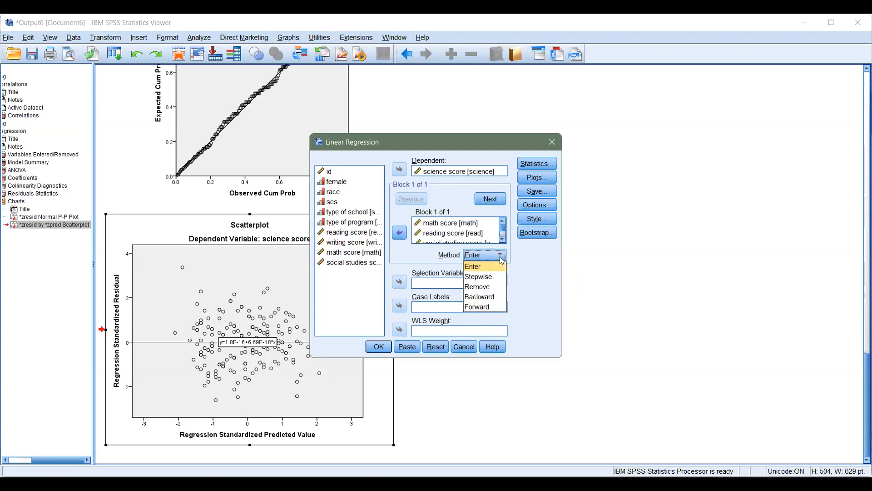
left_click(484, 297)
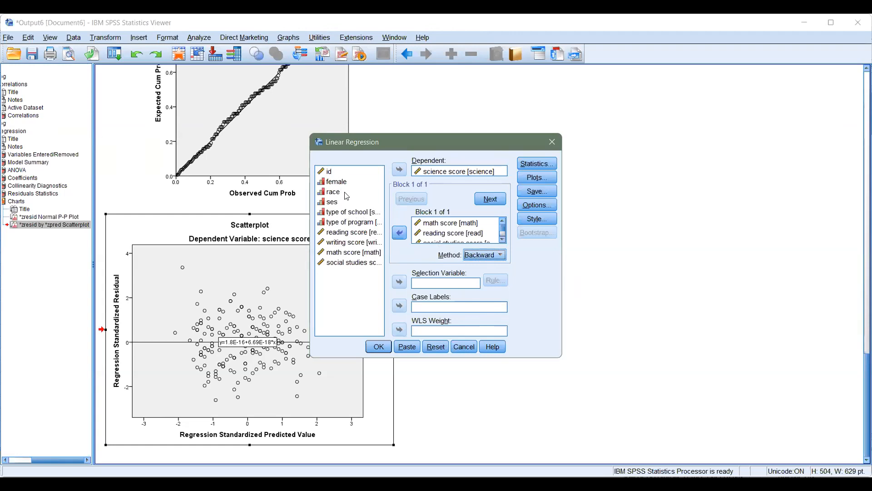
left_click(359, 192)
key("shift+Down")
key("shift+Down")
key("shift+Down")
key("shift+Down")
key("shift+Down")
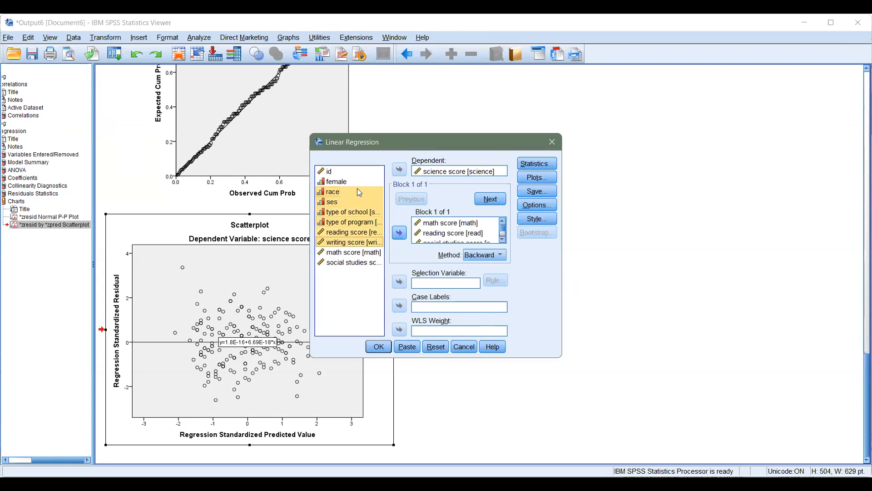
key("shift+Down")
key("shift+Down")
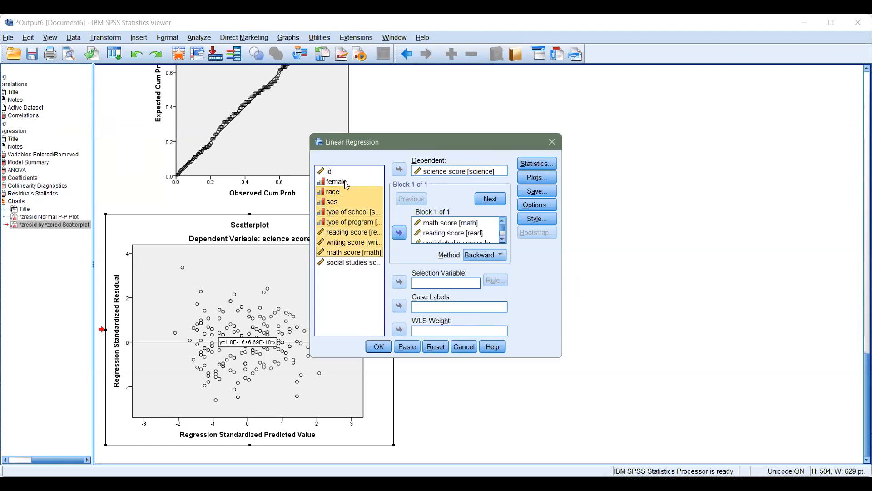
left_click(344, 182, "ctrl")
left_click_drag(479, 238, 480, 238)
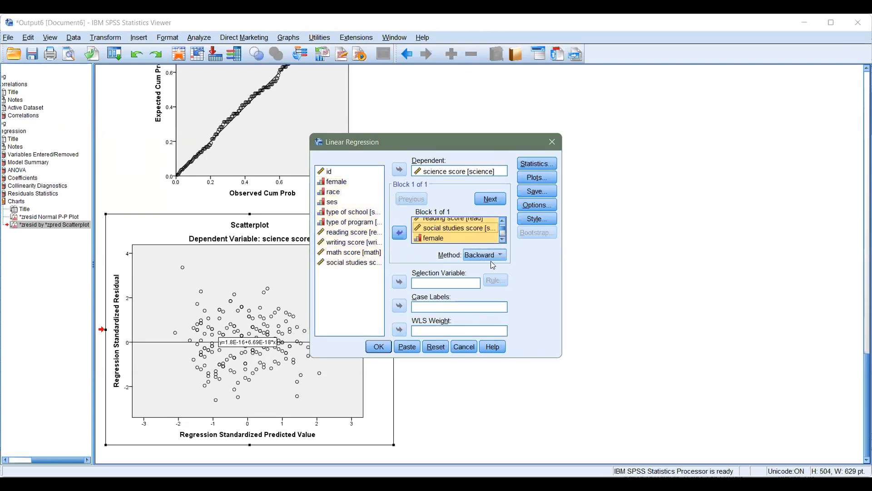
Step: Review the regression's stepping criteria and missing-value options, and turn off the normal probability plot
left_click(547, 206)
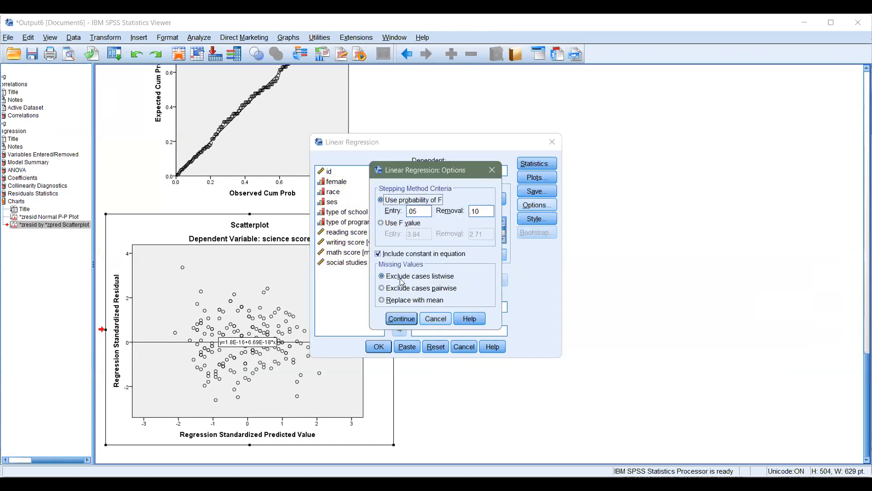
left_click(401, 318)
left_click(537, 177)
key("alt+r")
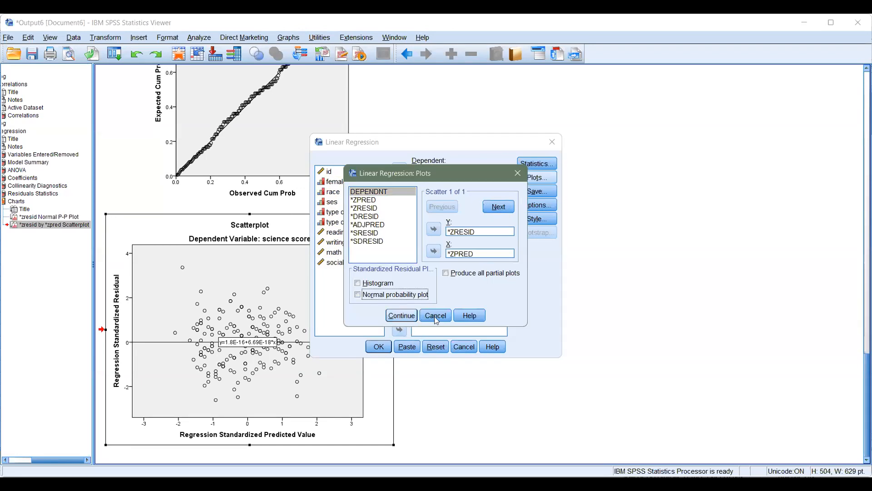
left_click(435, 318)
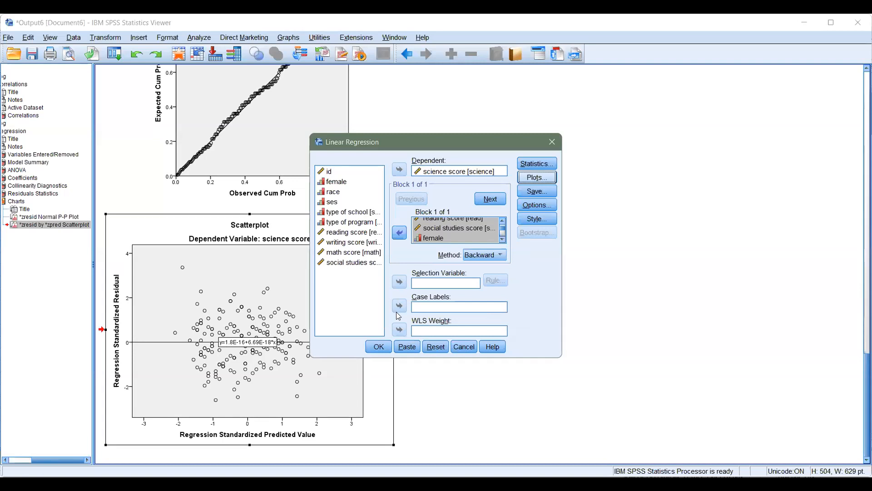
Step: Turn off collinearity diagnostics for the regression and request R squared change, descriptives and 95% confidence intervals
left_click(535, 175)
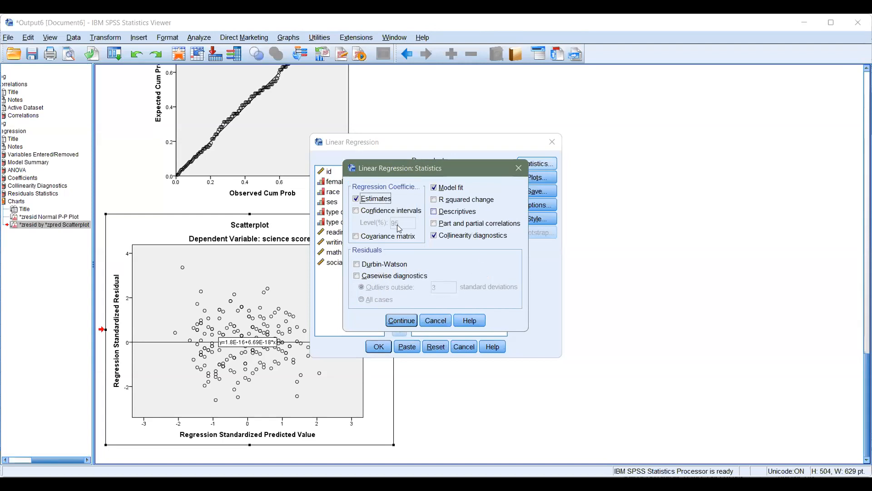
left_click(451, 236)
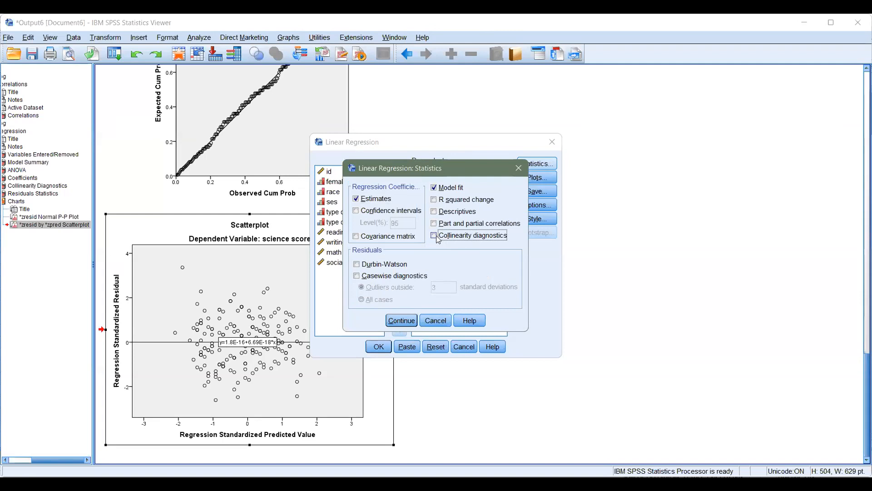
left_click(434, 200)
left_click(434, 211)
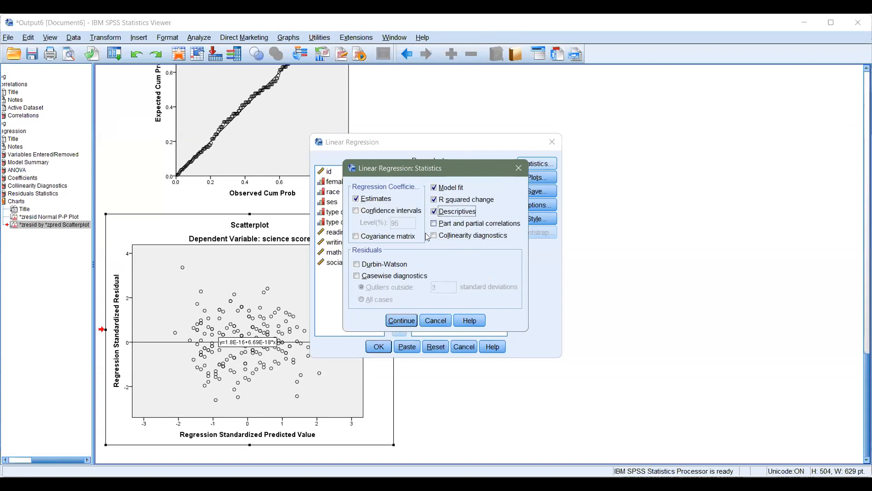
left_click(356, 211)
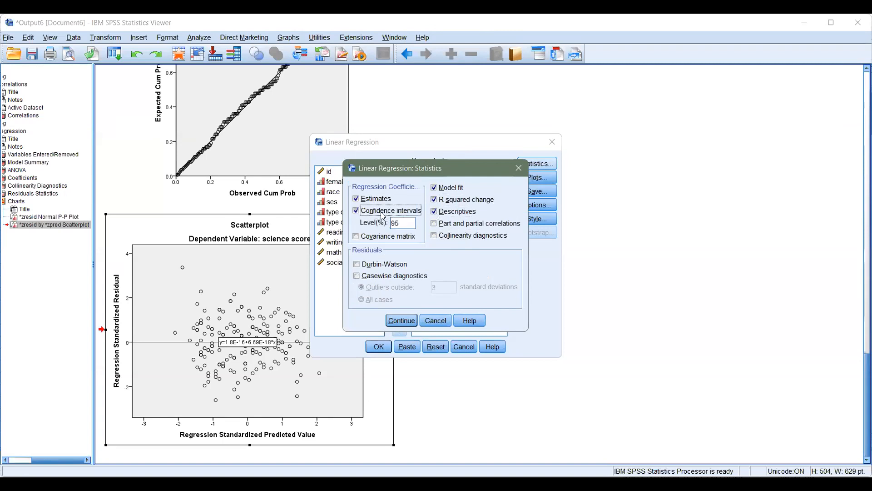
left_click(401, 320)
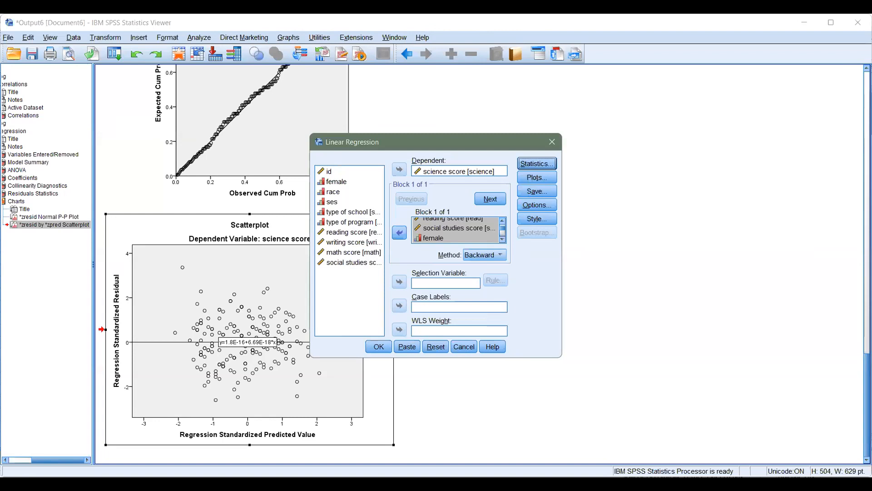
Step: Check the independent variables in the block and run the backward regression on science score
left_click_drag(867, 404, 867, 316)
scroll(415, 143, "up", 1)
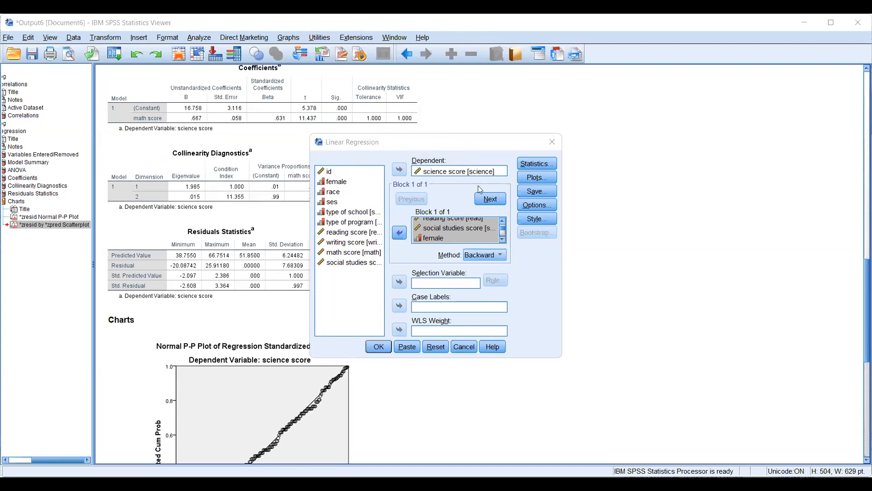
left_click(503, 227)
mouse_move(502, 226)
left_mouse_down()
mouse_move(503, 234)
mouse_move(501, 223)
left_mouse_up()
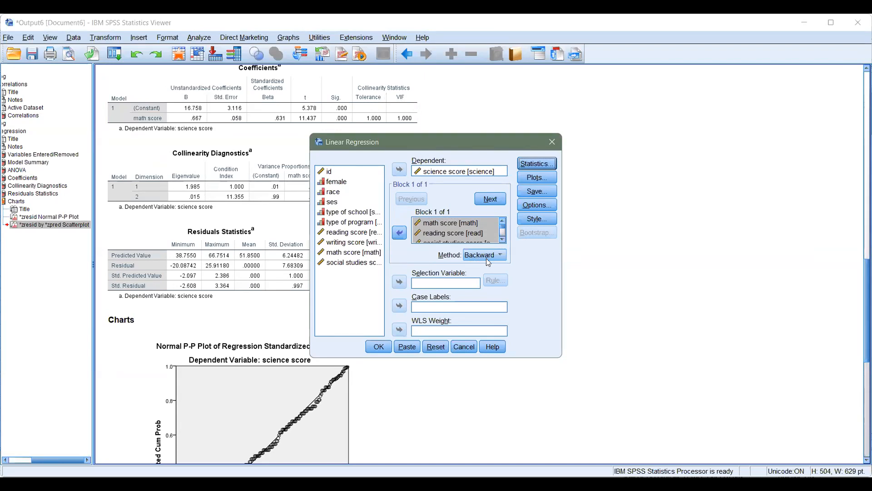
left_click(379, 347)
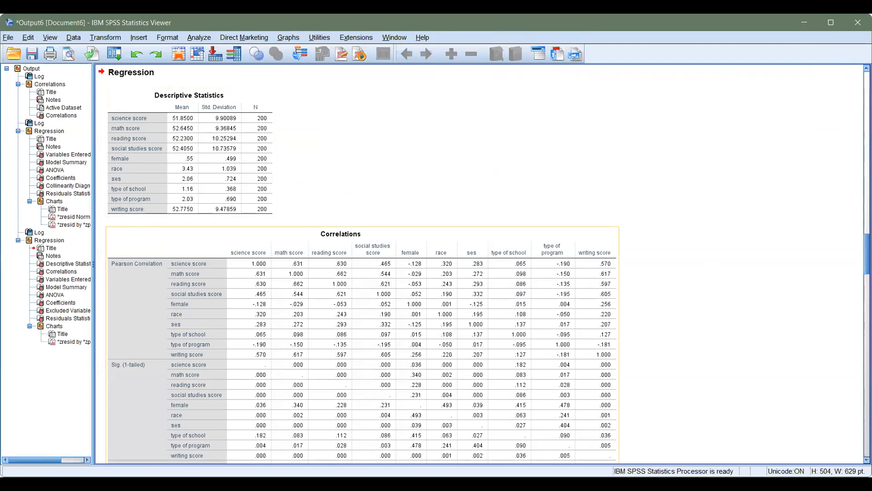
Step: Examine the new regression's correlations, the variables removed at each backward step, and the model summary for all models
scroll(477, 264, "down", 5)
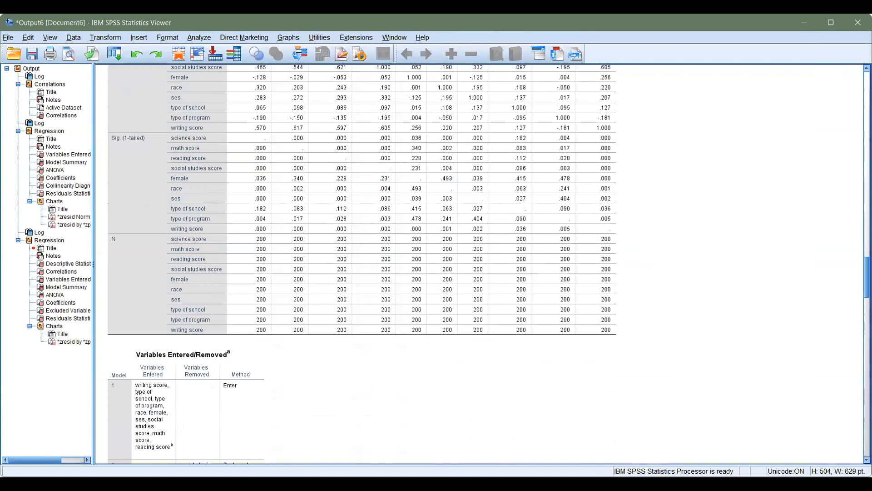
scroll(477, 264, "down", 4)
left_click(129, 159)
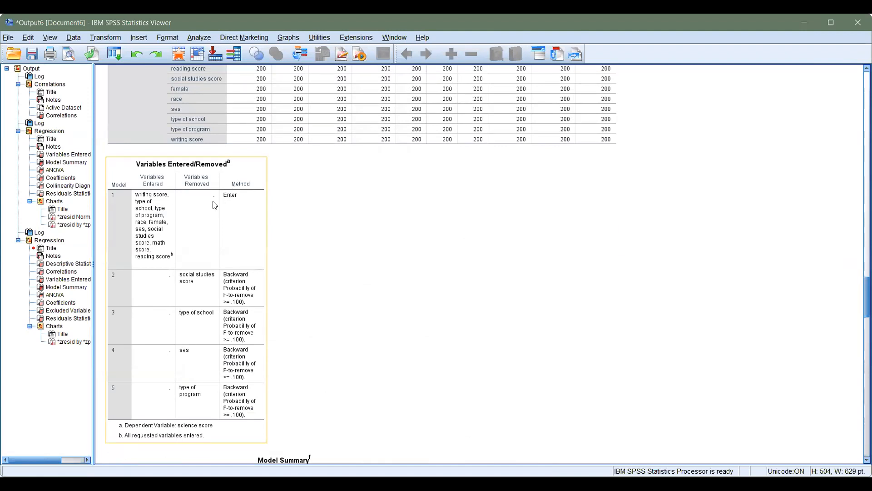
left_click(273, 265)
left_click(146, 213)
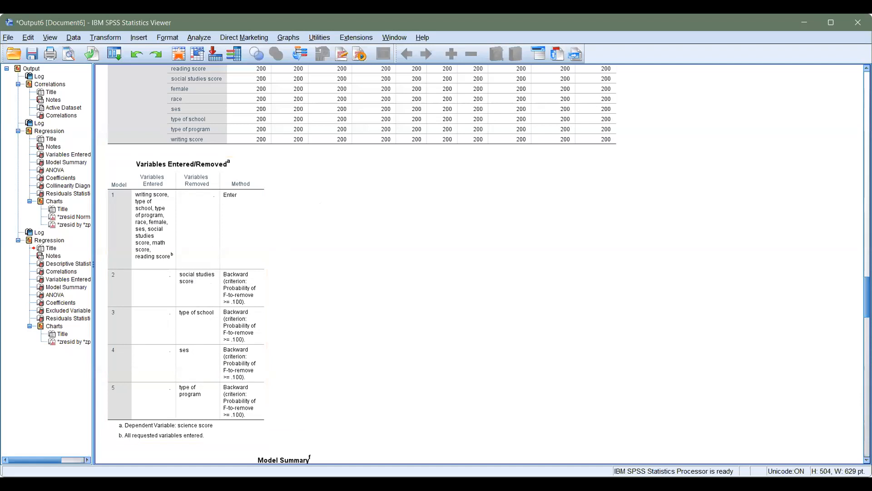
scroll(480, 263, "down", 3)
scroll(479, 263, "down", 3)
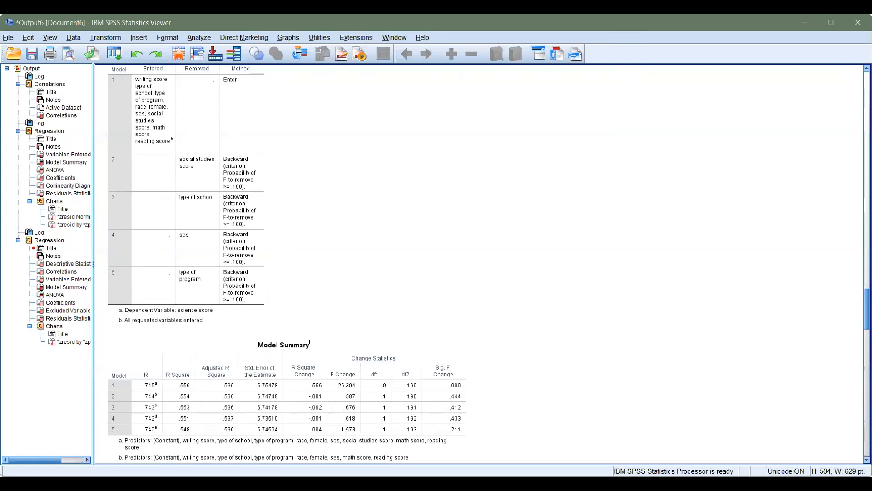
scroll(479, 263, "down", 3)
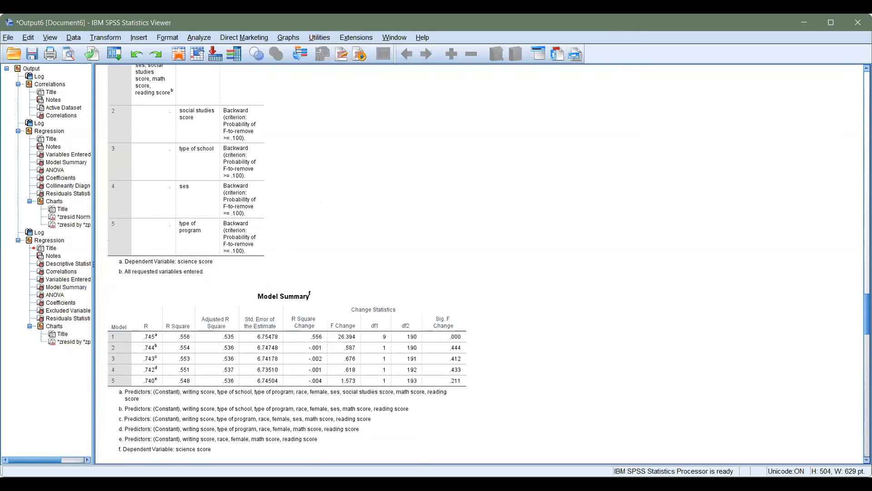
scroll(479, 264, "down", 3)
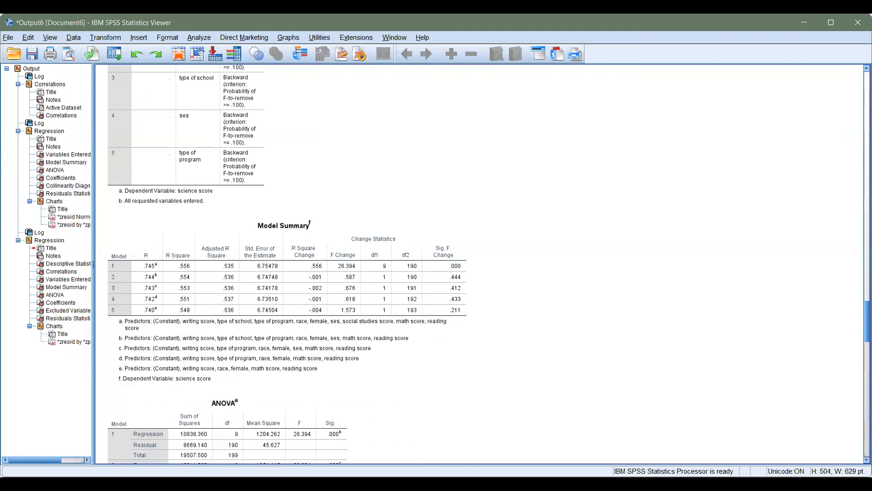
scroll(156, 205, "down", 3)
left_click(156, 205)
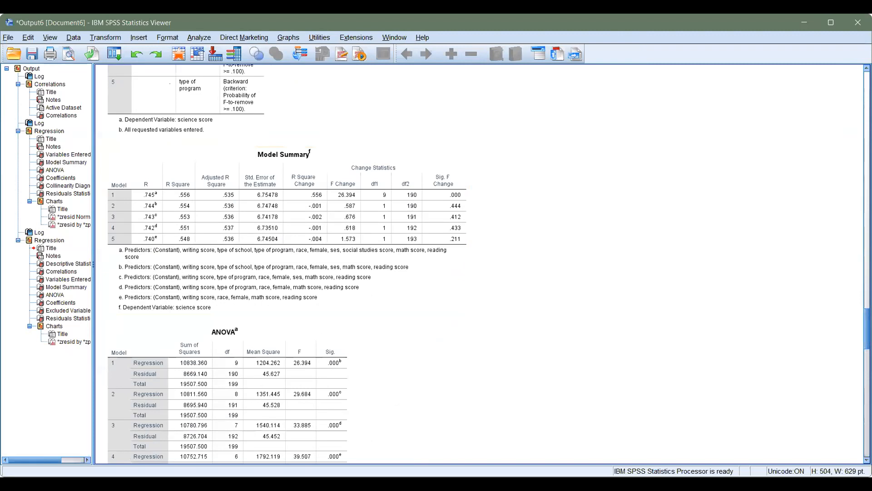
scroll(253, 166, "up", 5)
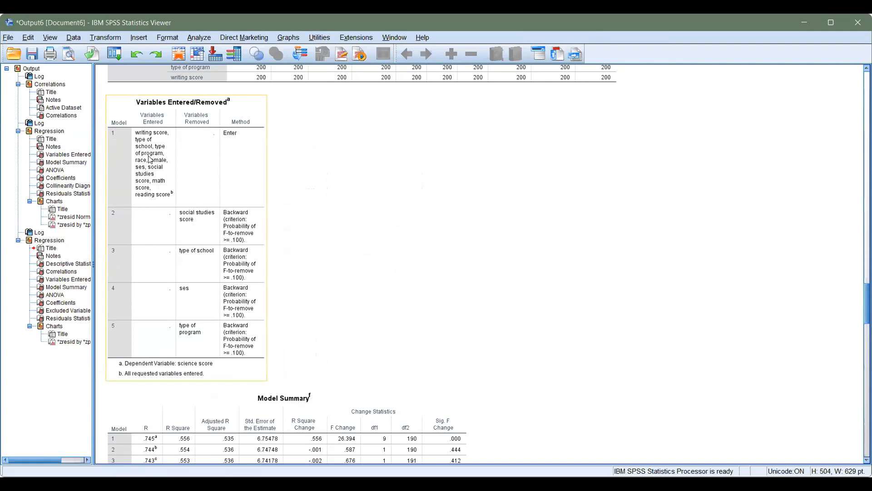
left_click(701, 350)
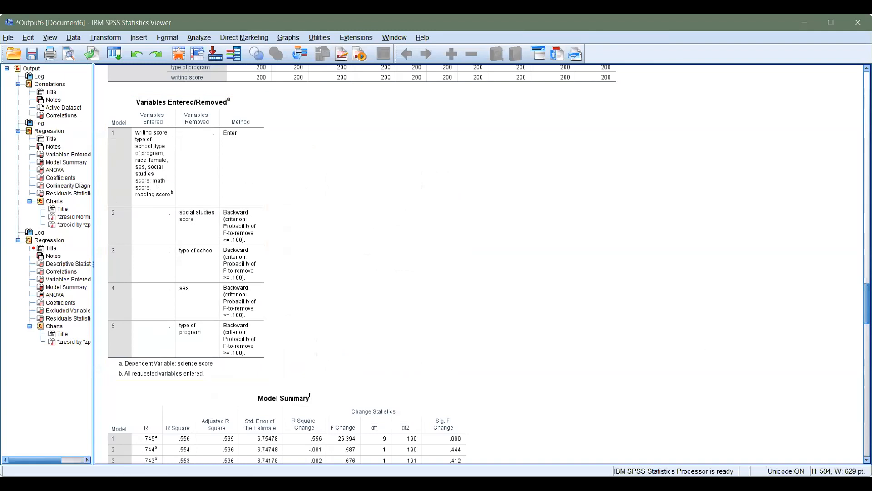
scroll(321, 324, "down", 5)
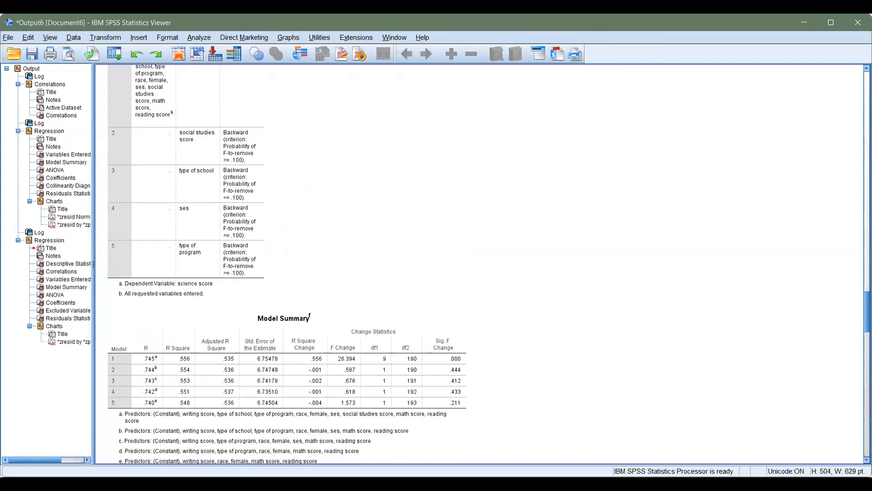
scroll(321, 324, "down", 2)
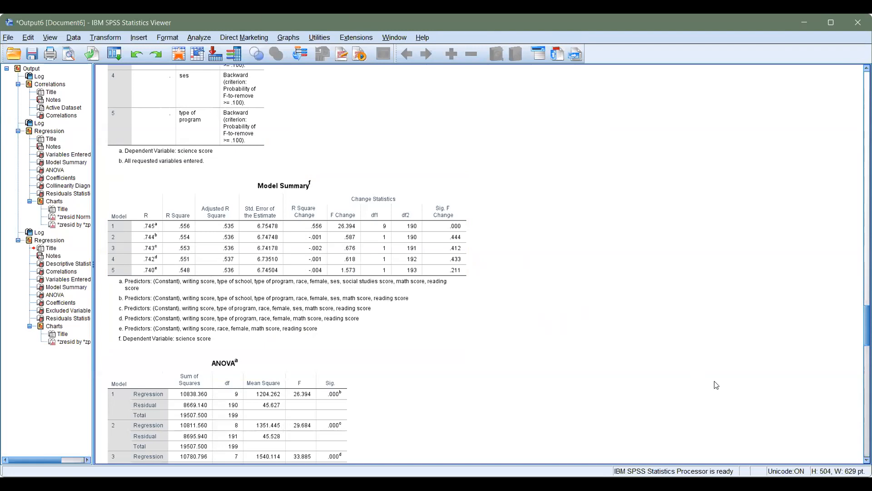
Step: Examine the ANOVA table, the coefficients and significance values across the models, the excluded variables and the residual scatterplot
scroll(716, 385, "down", 3)
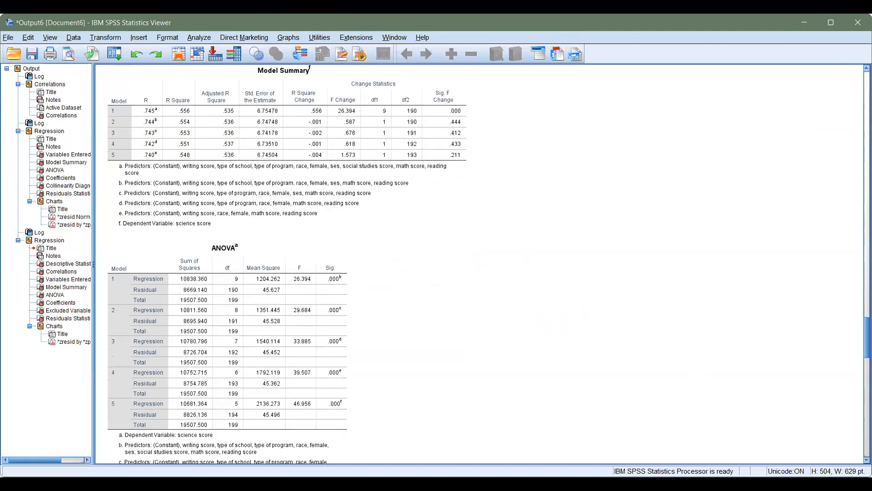
scroll(508, 367, "down", 2)
scroll(178, 234, "down", 1)
left_click(341, 188)
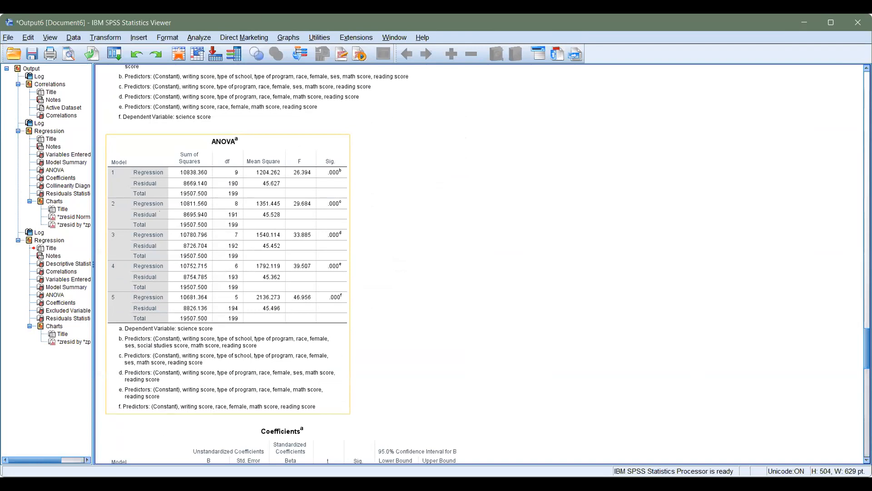
scroll(482, 264, "down", 3)
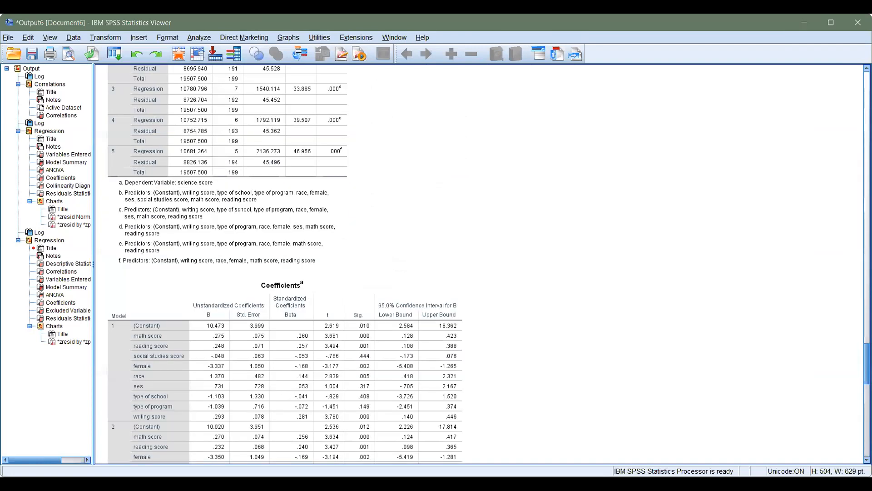
scroll(372, 274, "down", 4)
left_click(298, 193)
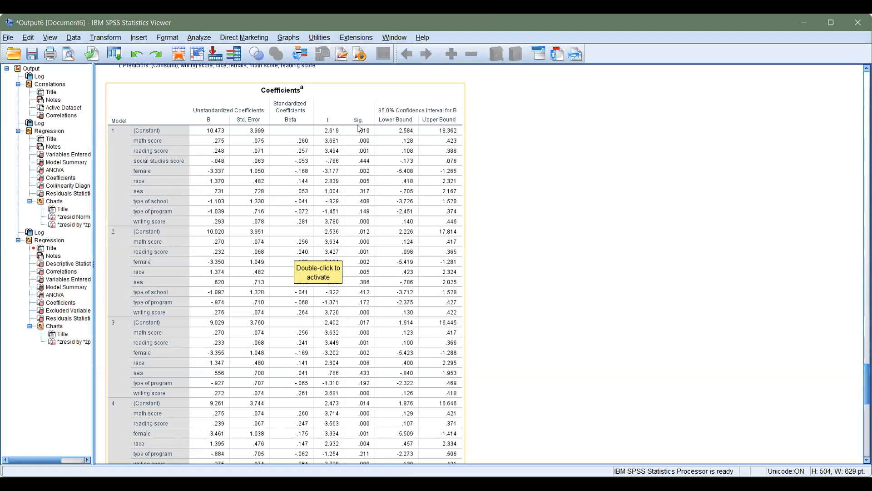
left_click(499, 63)
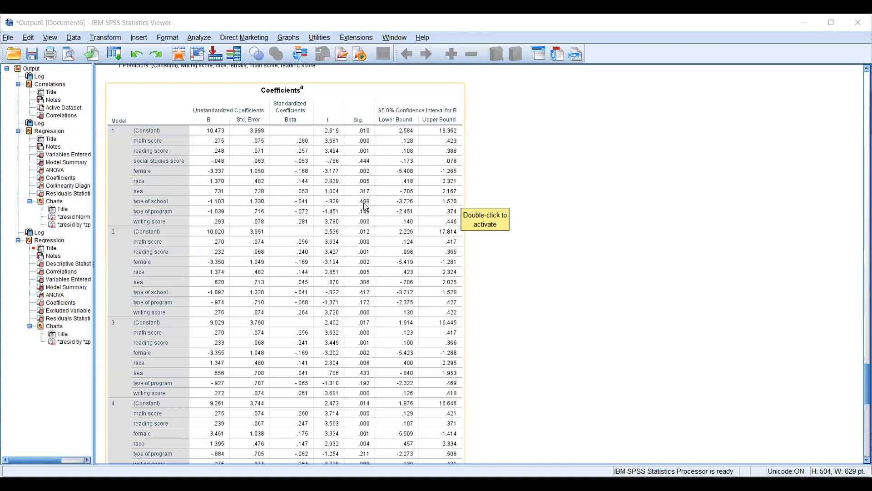
left_click(509, 169)
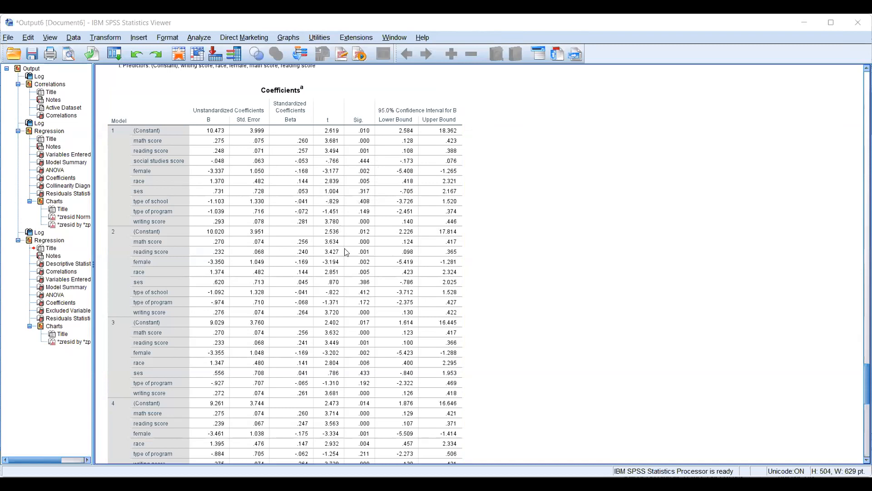
left_click(358, 255)
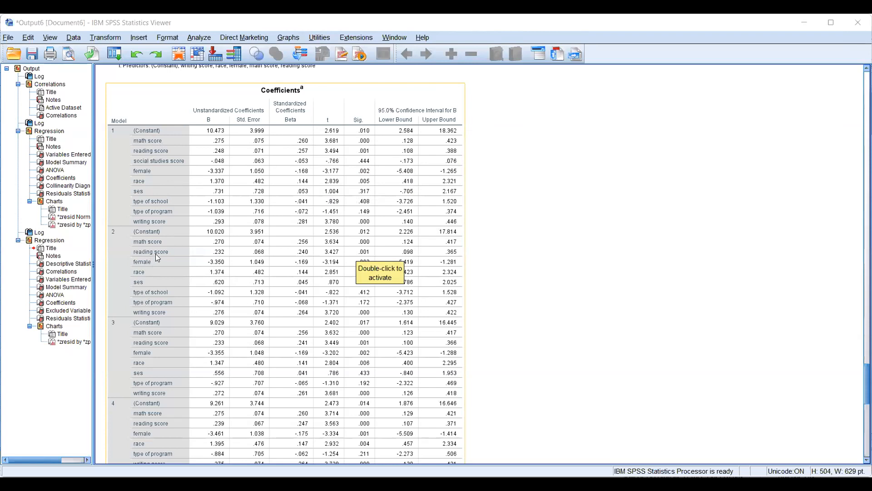
left_click(521, 274)
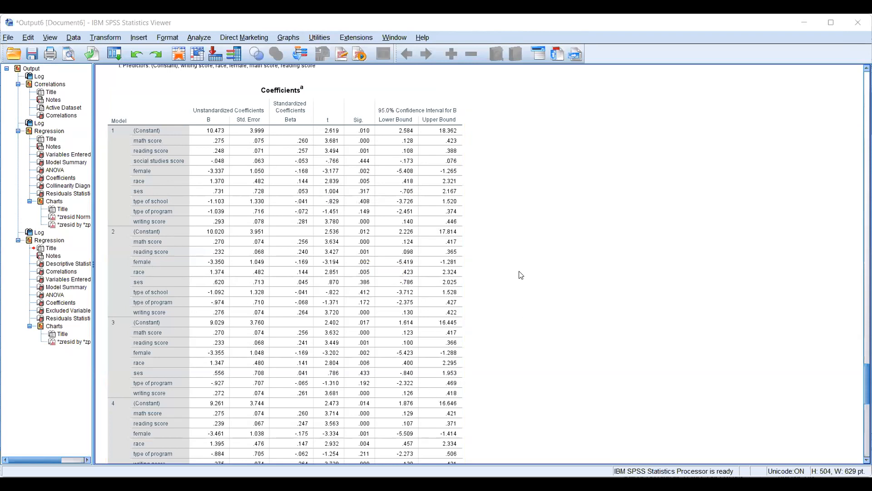
left_click(365, 287)
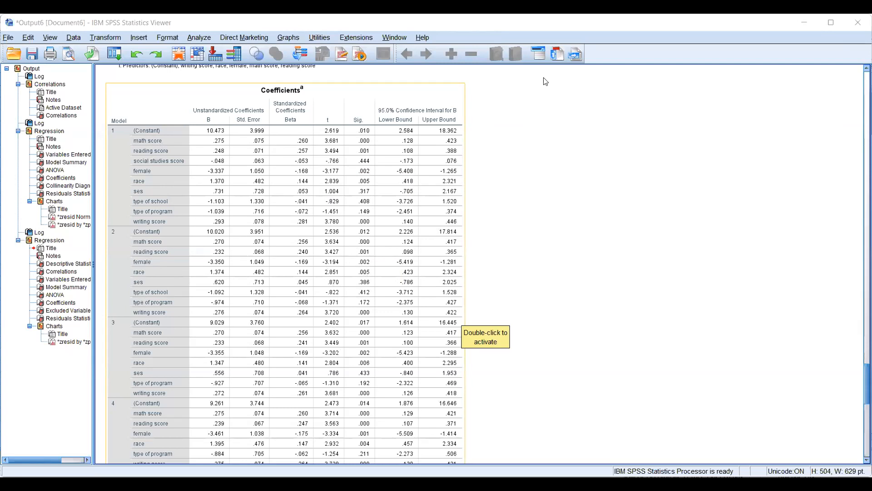
left_click(568, 177)
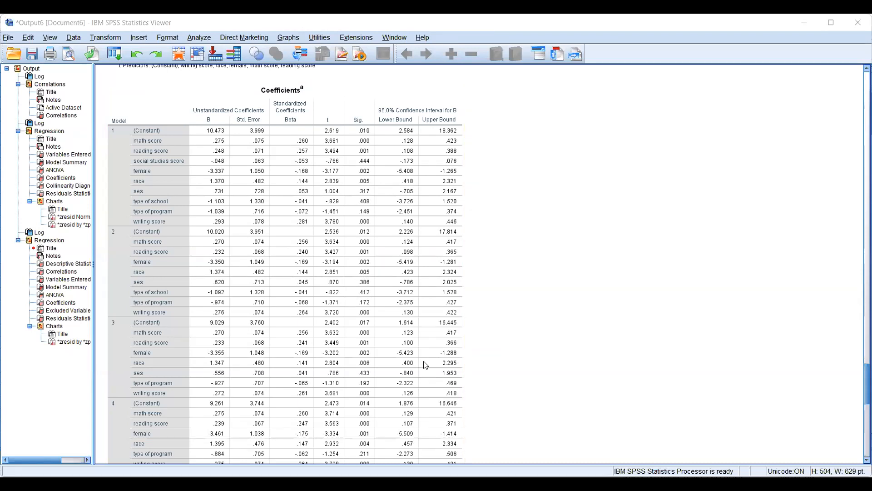
left_click(352, 210)
scroll(480, 264, "down", 5)
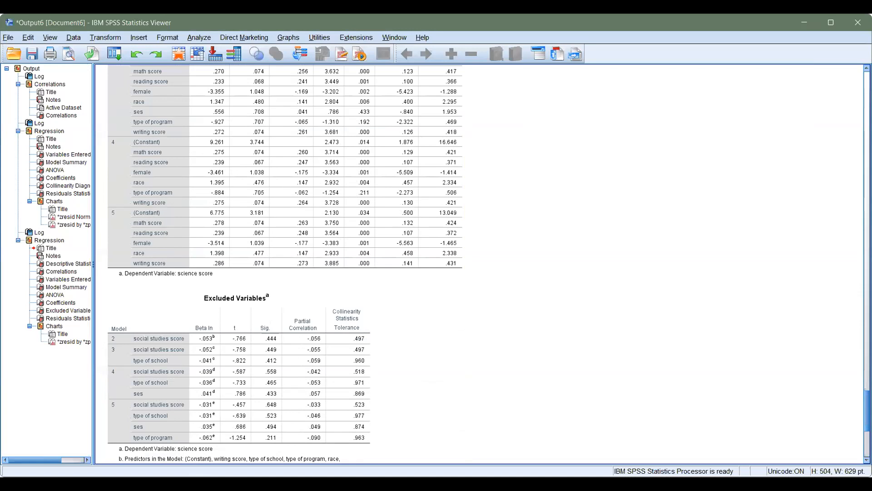
scroll(286, 263, "down", 8)
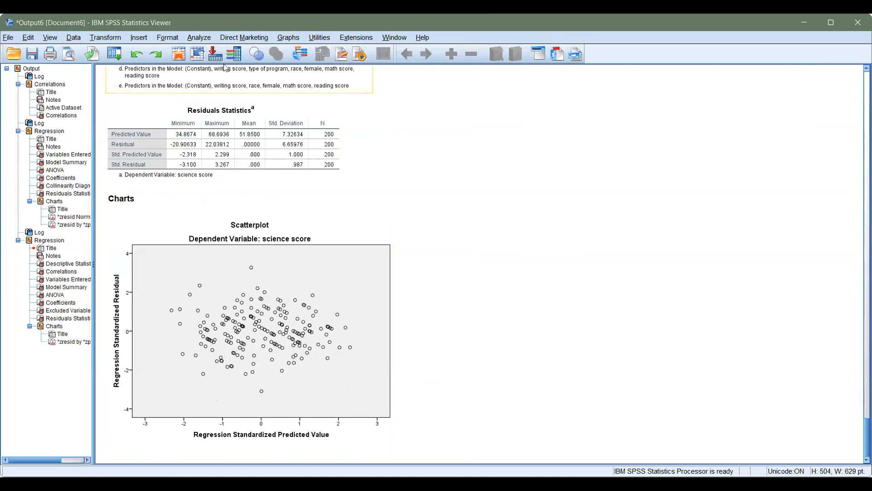
Step: Rerun the linear regression on science score with the method set to Enter and go to its coefficients table
left_click(199, 38)
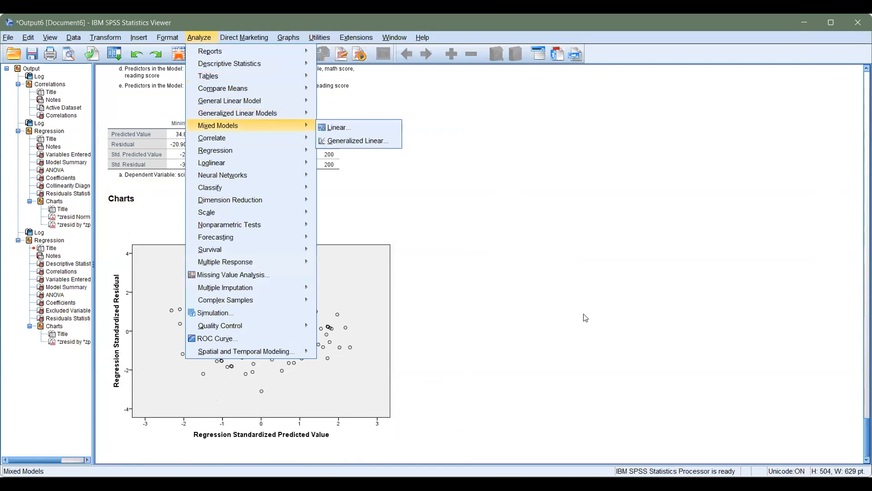
left_click(207, 38)
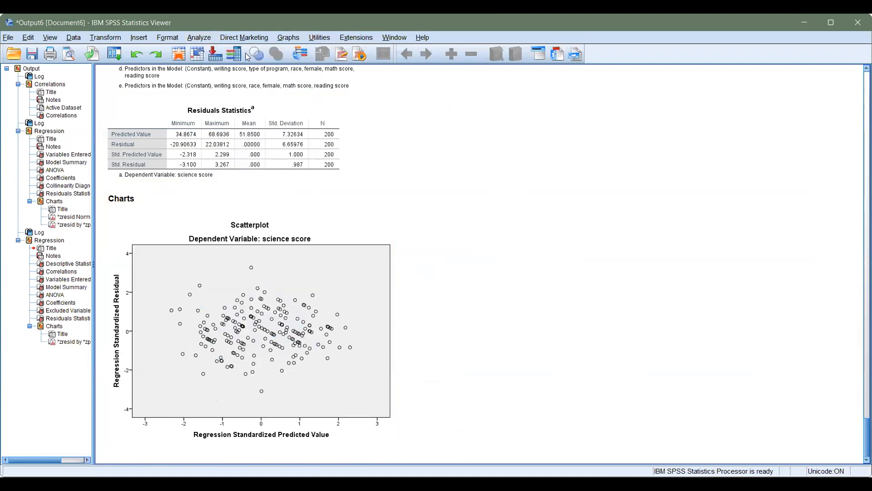
left_click(207, 38)
mouse_move(279, 149)
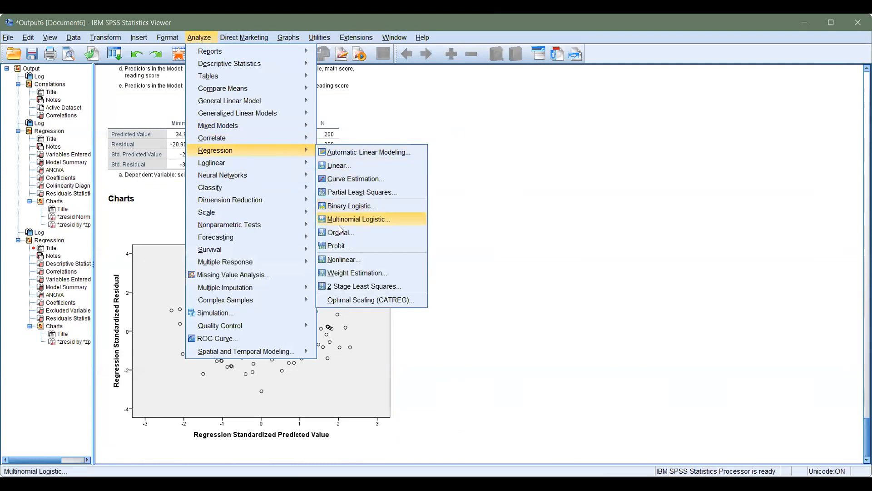
left_click(345, 172)
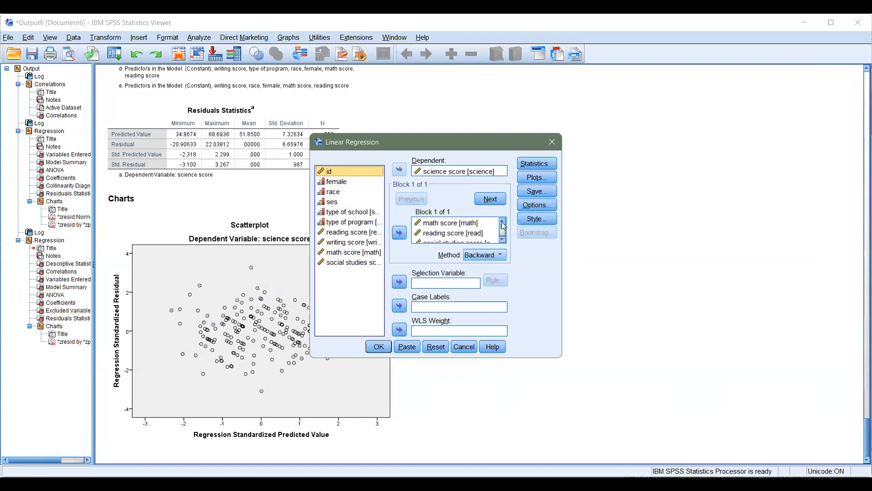
left_click(485, 254)
left_click(490, 266)
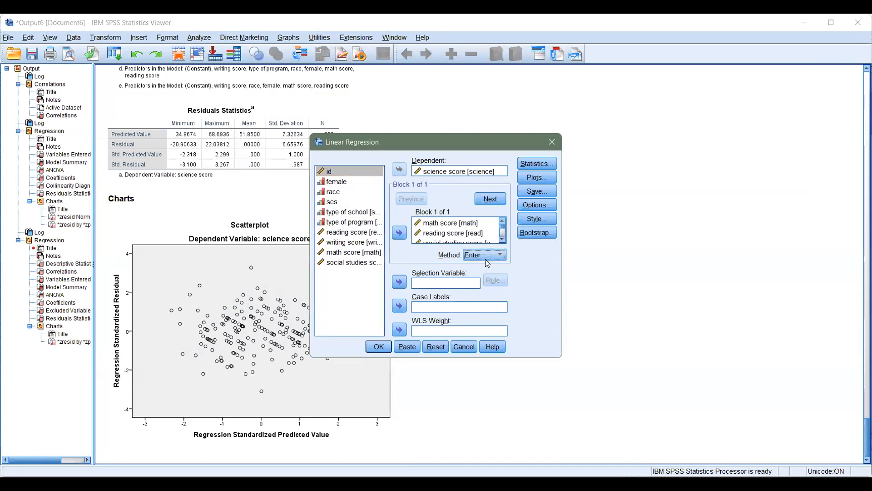
left_click(377, 348)
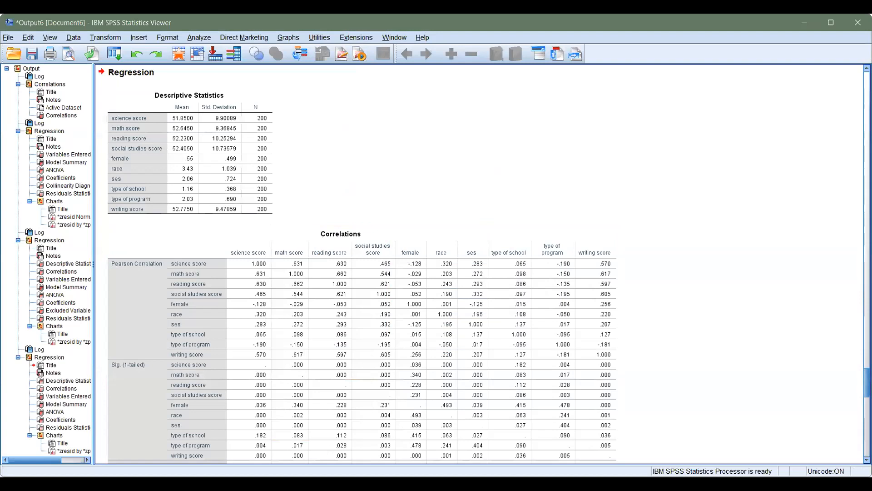
scroll(479, 264, "down", 10)
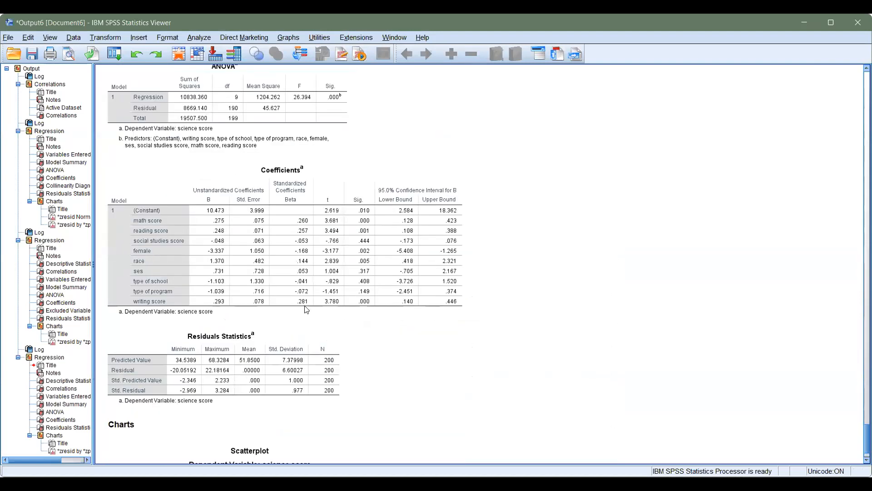
left_click(258, 201)
key("alt+Tab")
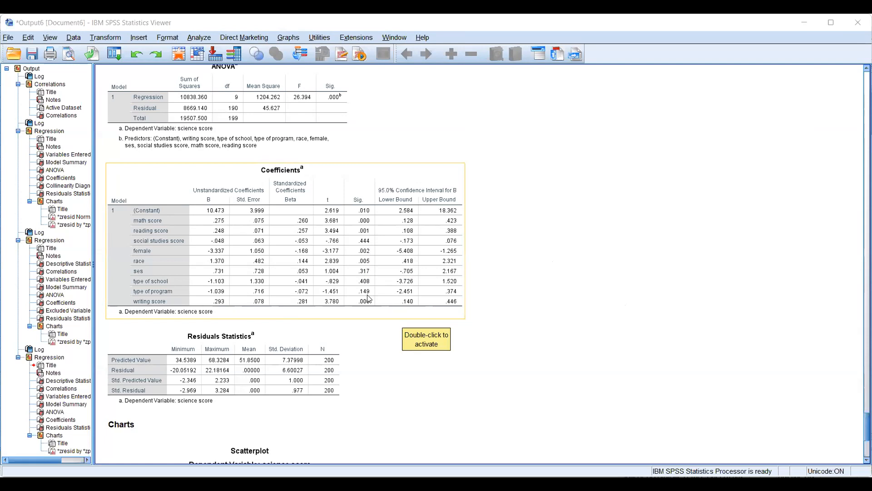
Step: Reopen the linear regression setup and remove ses from the block of independent variables
left_click(200, 38)
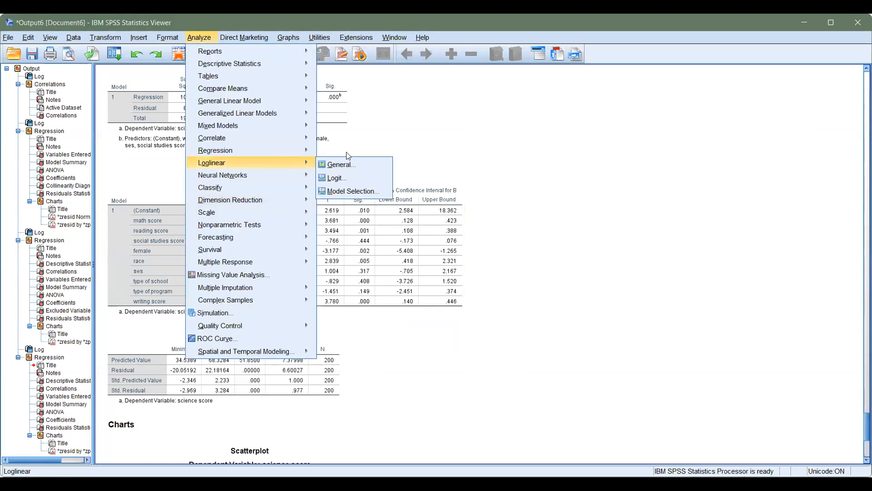
mouse_move(291, 151)
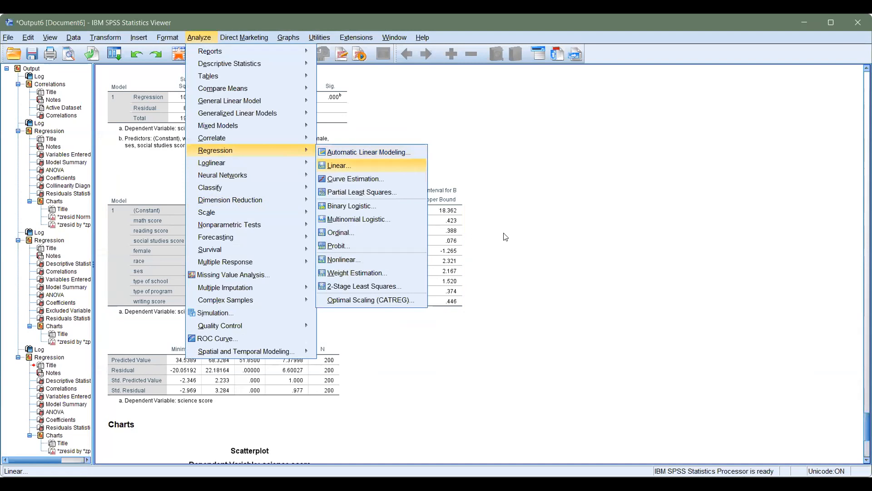
left_click(345, 166)
scroll(502, 235, "down", 2)
scroll(502, 235, "down", 2)
left_click(399, 233)
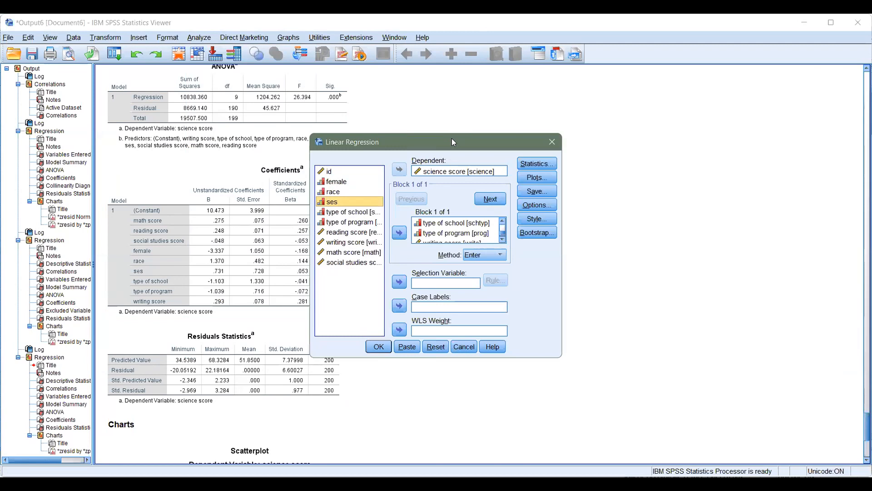
Step: Remove type of school and type of program from the independent variables
left_click_drag(452, 139, 524, 109)
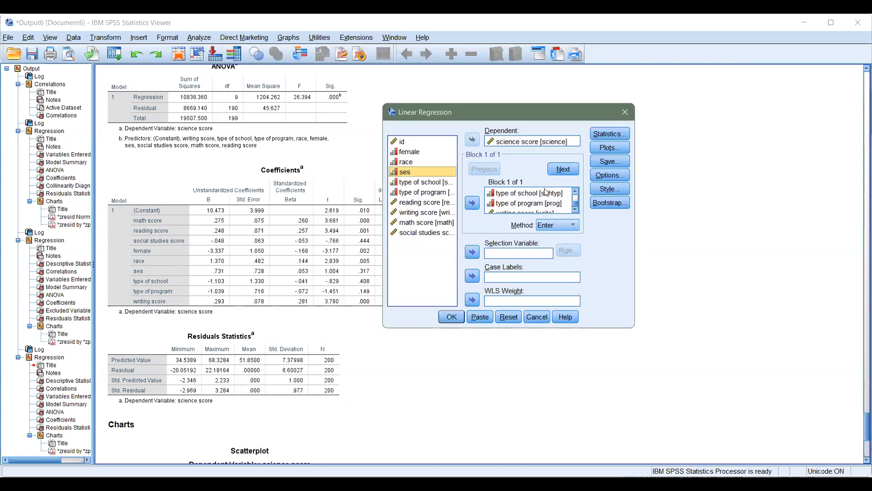
left_click(527, 193)
left_click(473, 203)
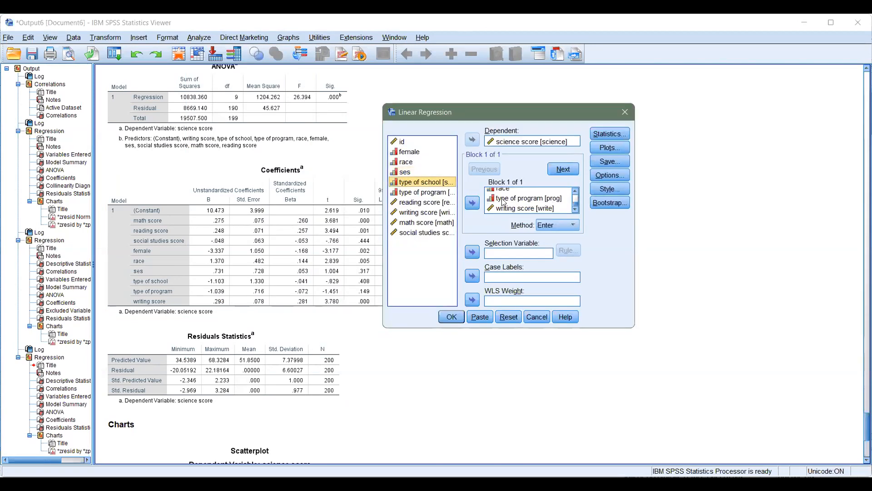
left_click(504, 198)
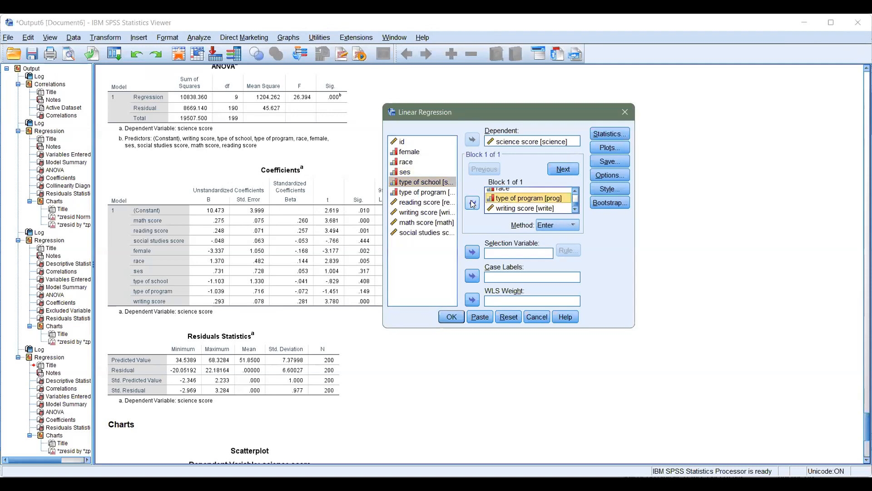
left_click(472, 204)
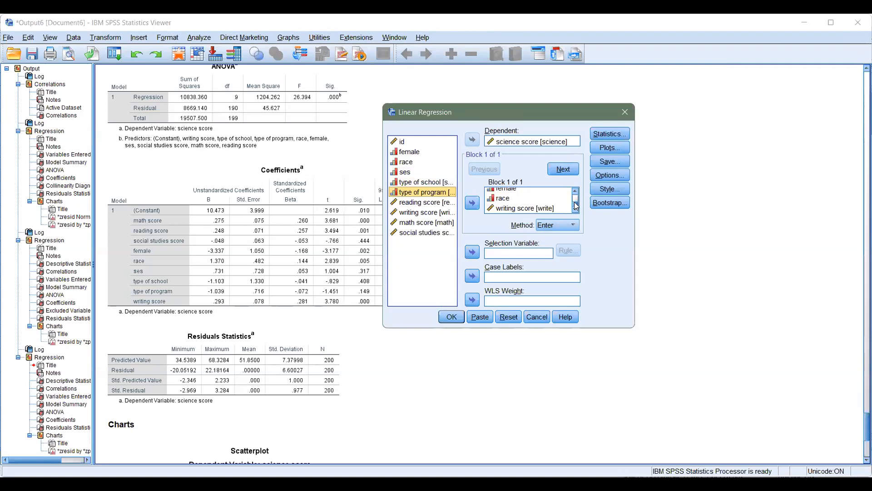
Step: Remove social studies score from the independent variables and run the reduced regression on science score
scroll(576, 200, "down", 1)
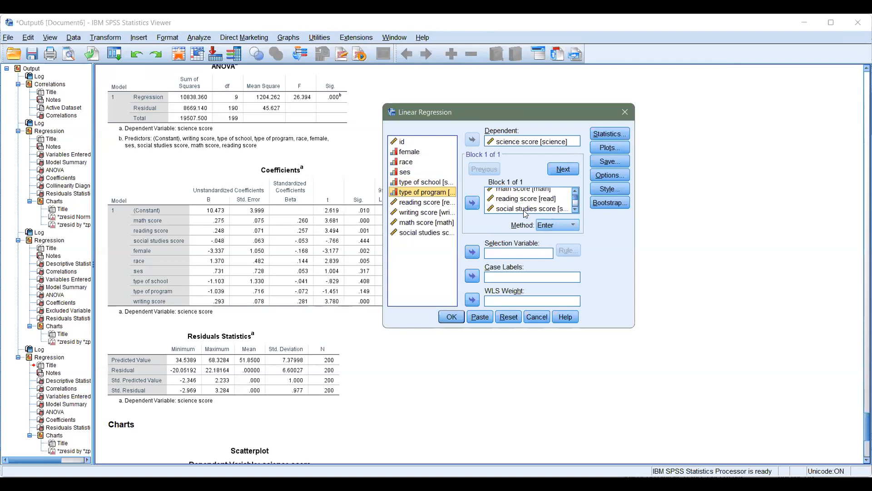
left_click(550, 210)
left_click(472, 203)
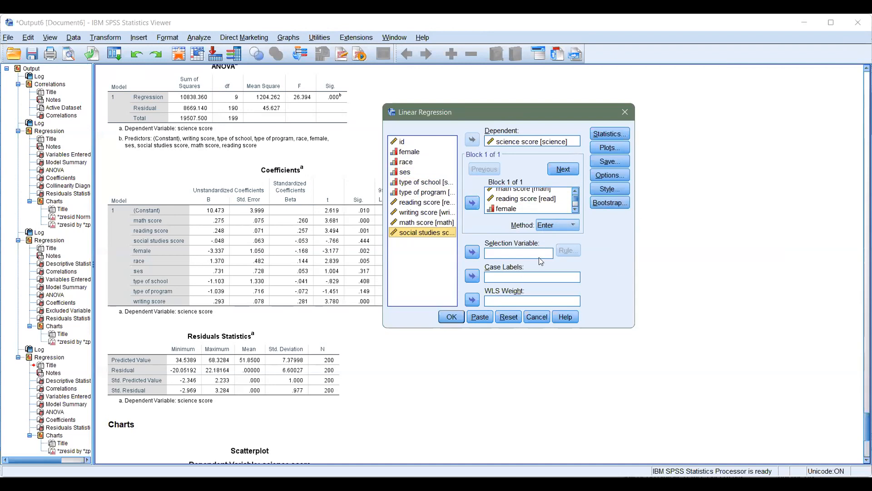
left_click(449, 319)
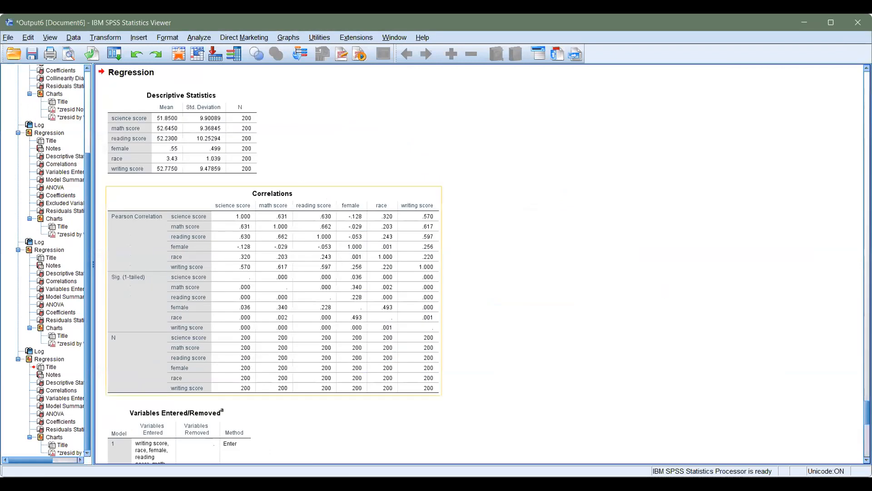
Step: Examine the reduced model's correlations, coefficients with their significance values and standardized betas, and the residuals statistics
scroll(479, 263, "down", 15)
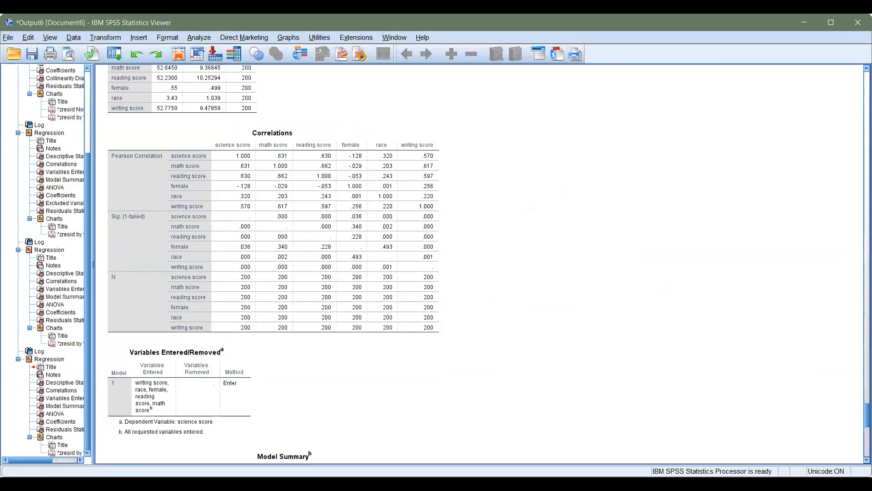
scroll(674, 286, "down", 2)
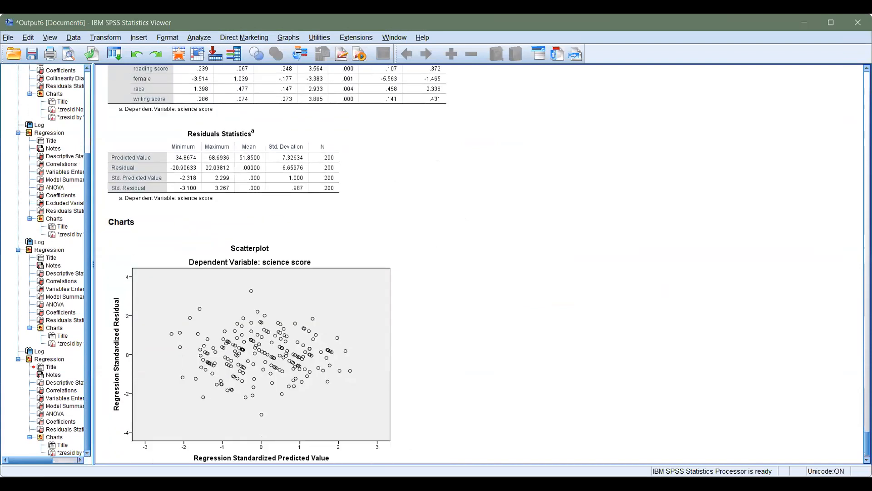
scroll(674, 286, "up", 5)
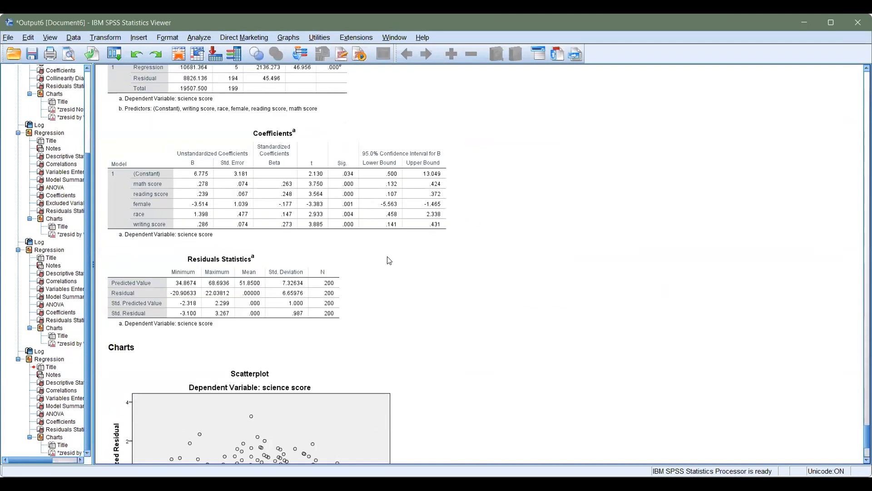
left_click(352, 188)
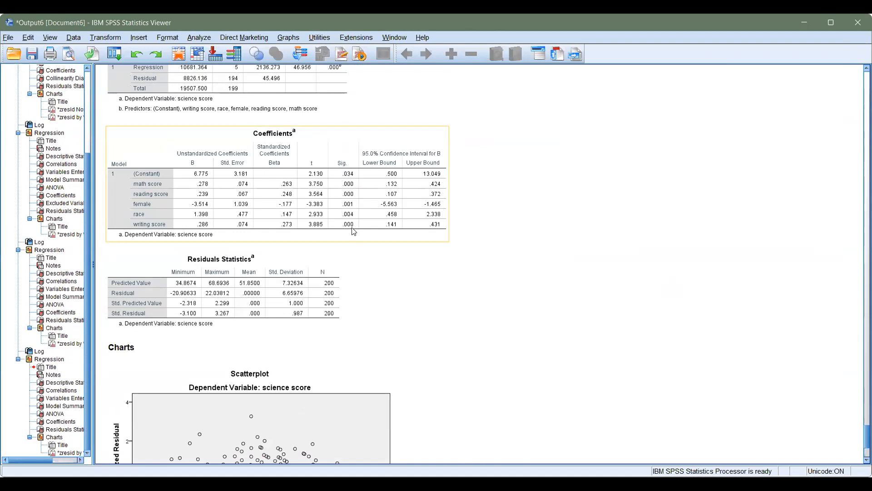
left_click(420, 283)
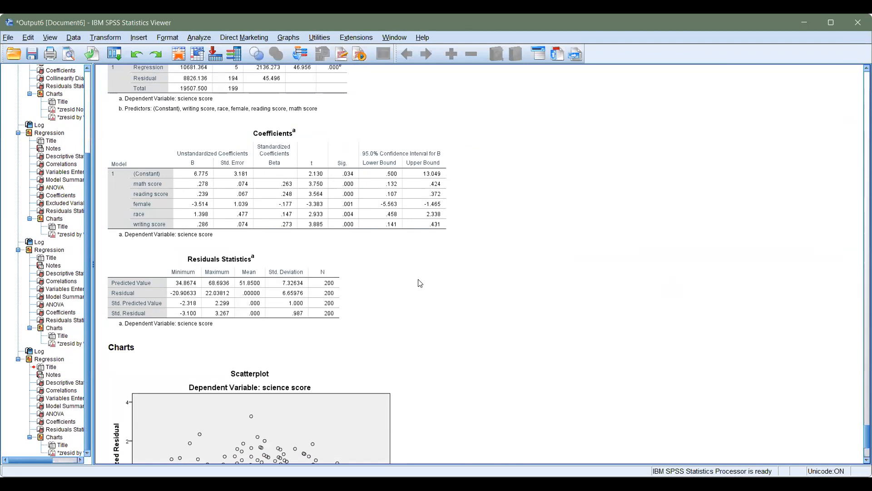
left_click(159, 194)
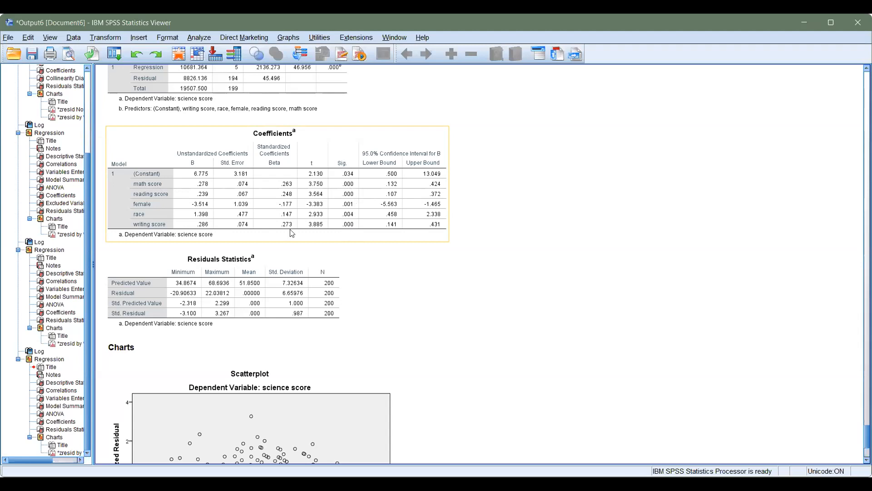
left_click(212, 253)
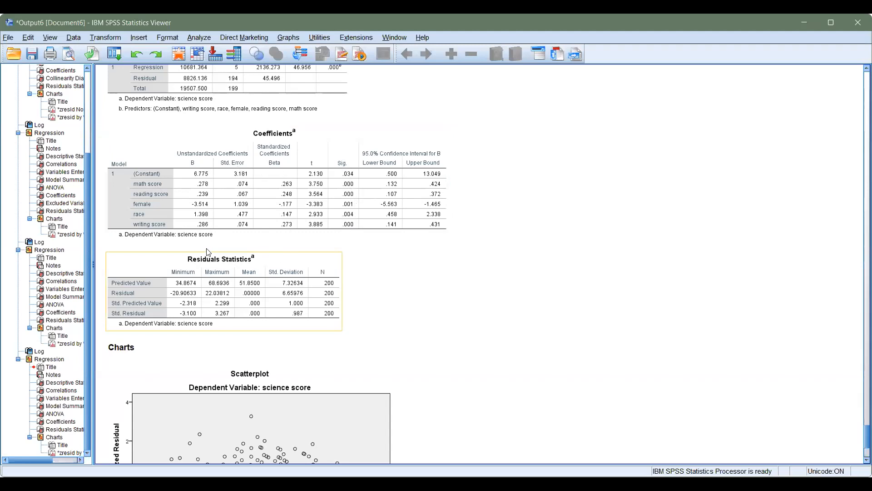
left_click(183, 177)
left_click(291, 265)
left_click(315, 246)
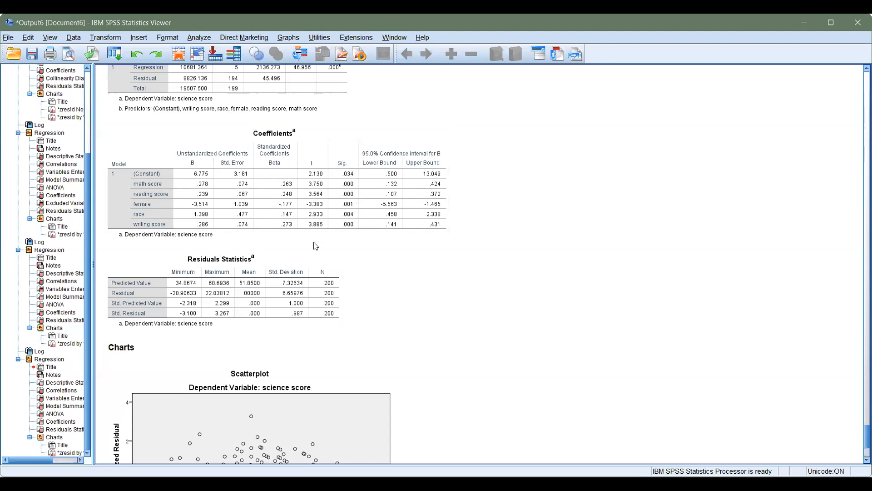
left_click(329, 226)
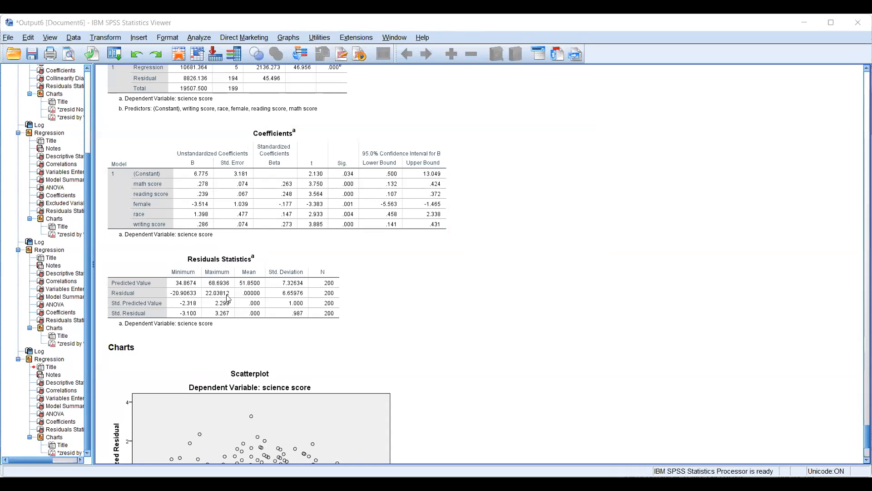
left_click(206, 233)
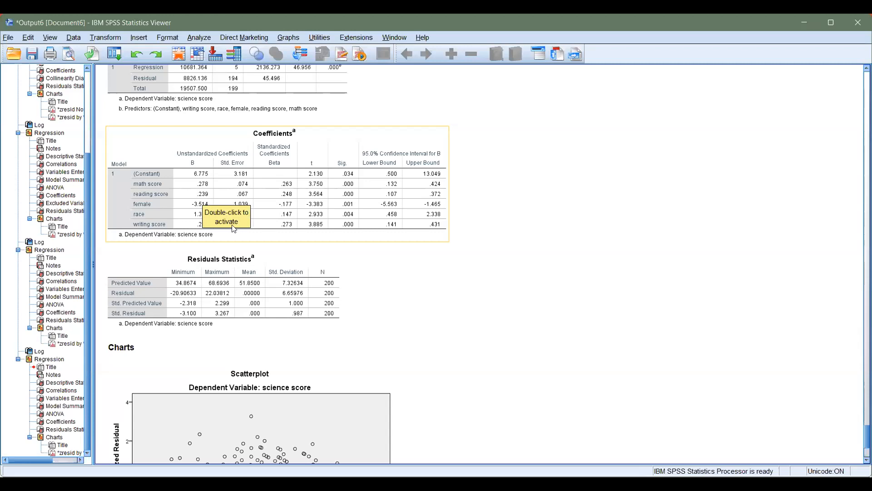
left_click(200, 211)
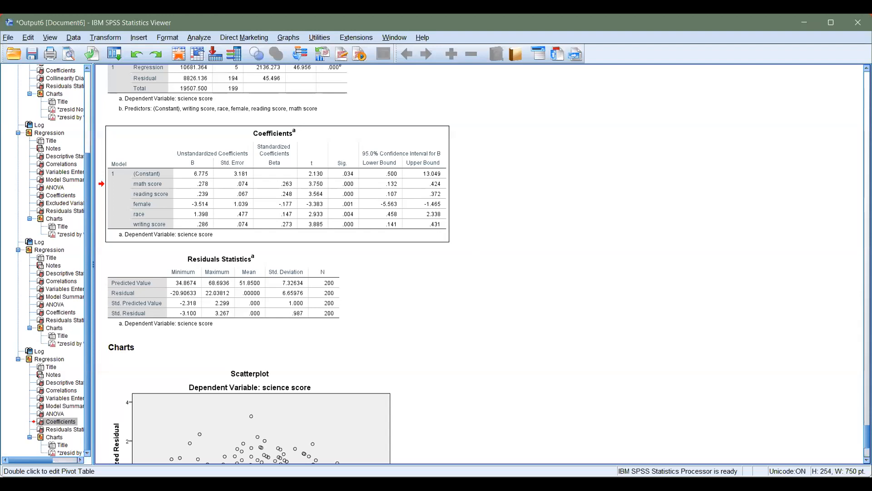
key("alt+Tab")
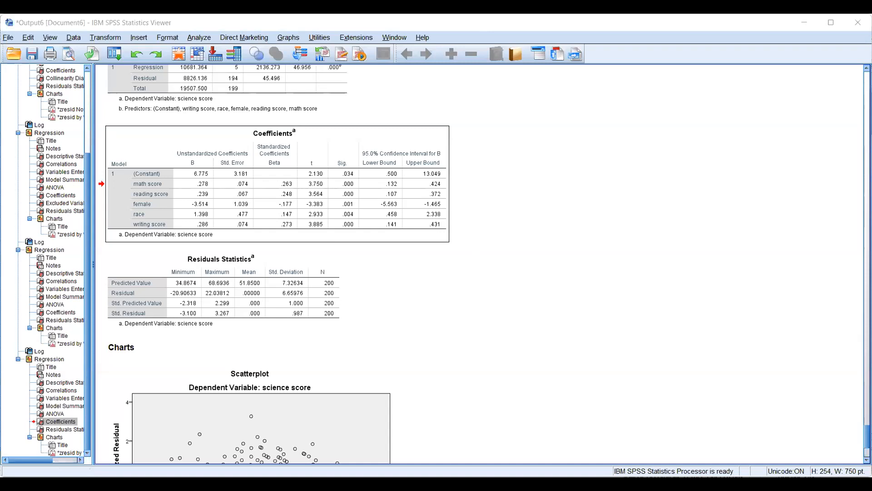
Step: Reopen the linear regression setup and remove race from the independent variables
left_click(199, 37)
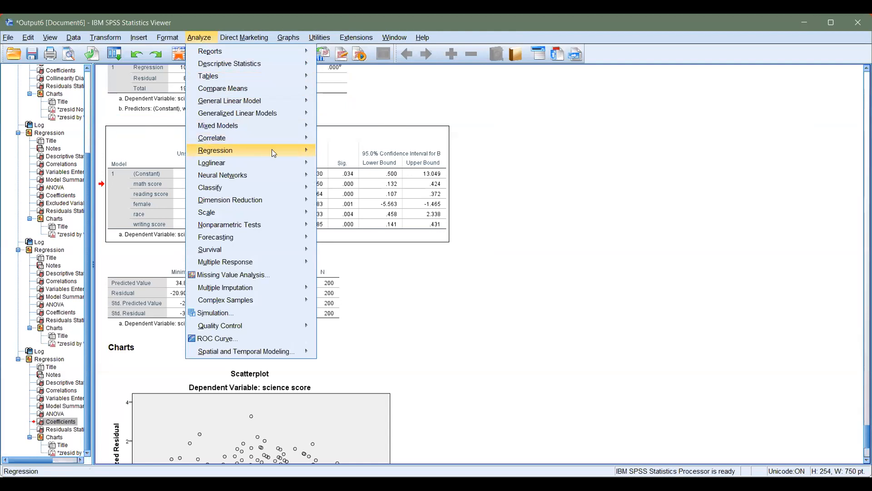
mouse_move(262, 150)
left_click(336, 165)
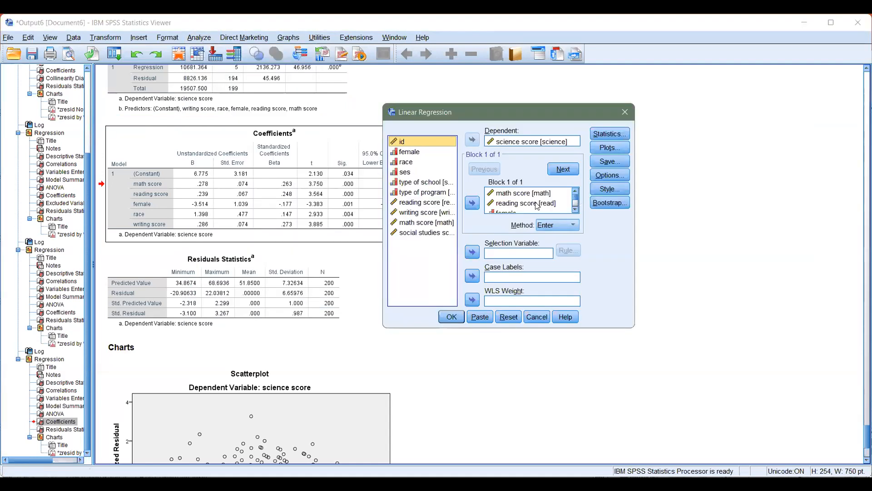
left_click(575, 210)
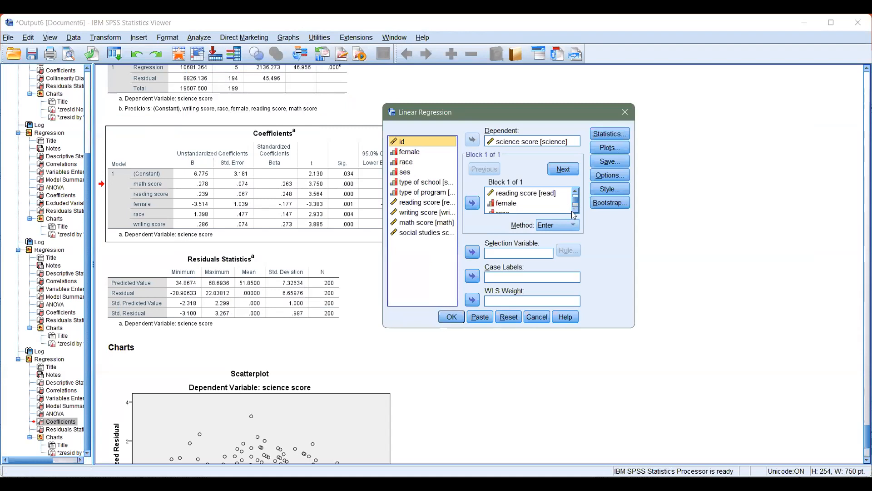
left_click(575, 210)
left_click(510, 206)
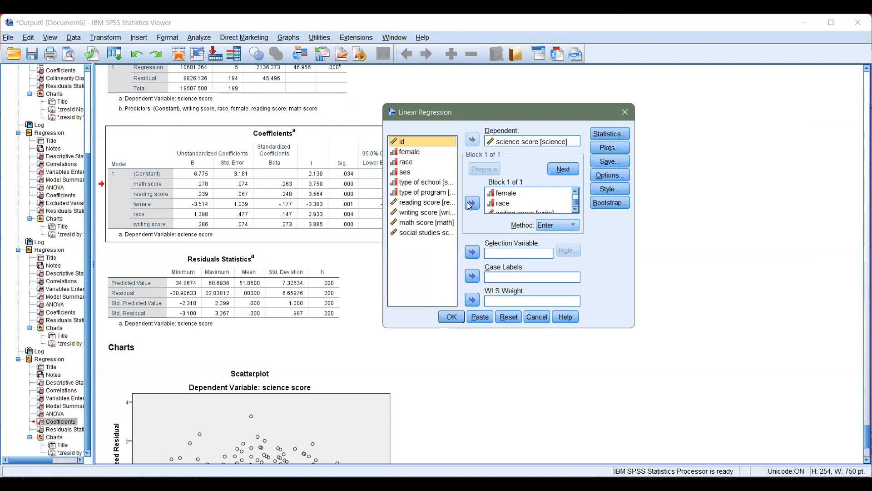
left_click(472, 202)
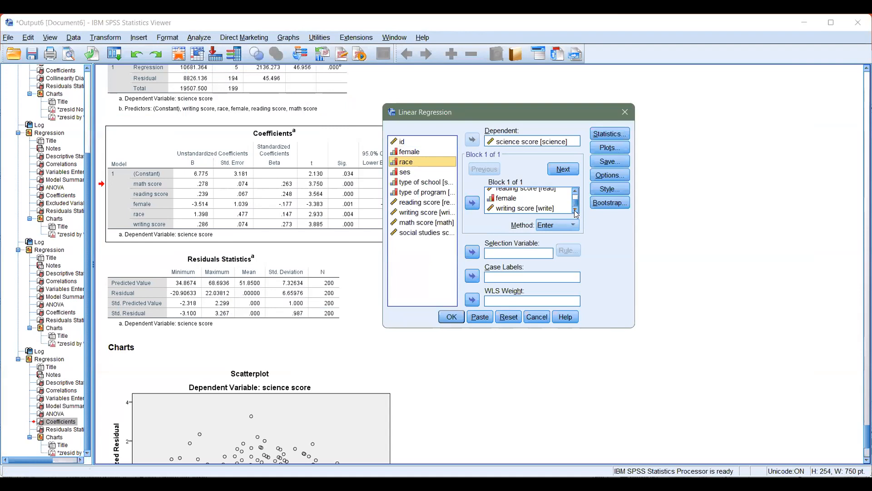
Step: Replace writing score with social studies score among the independent variables and run the Enter regression on science score
left_click(521, 211)
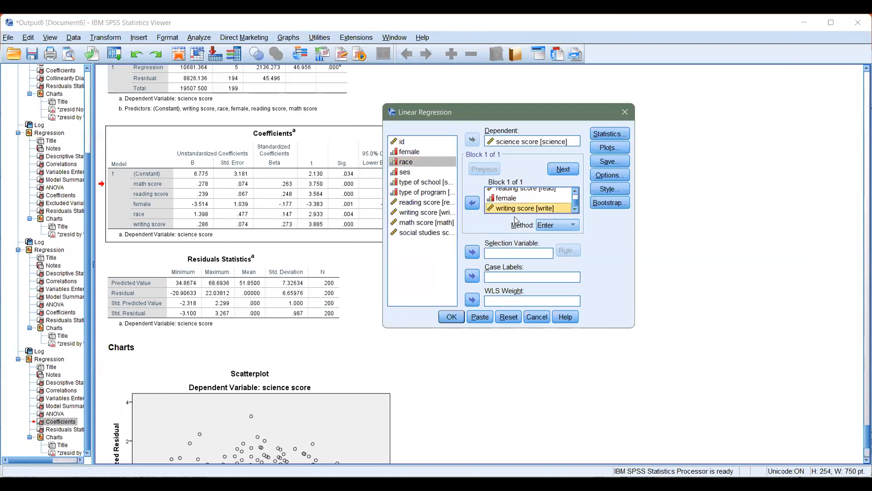
left_click(473, 203)
left_click_drag(575, 203, 576, 202)
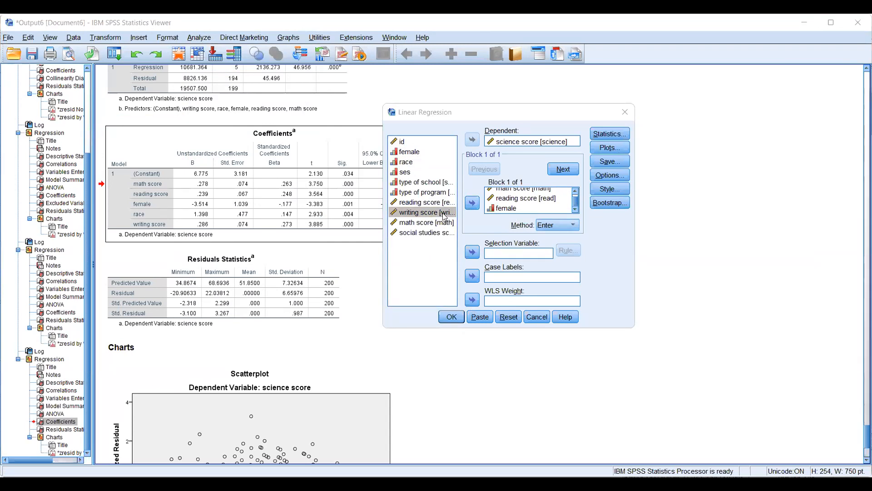
left_click(437, 244)
left_click(424, 233)
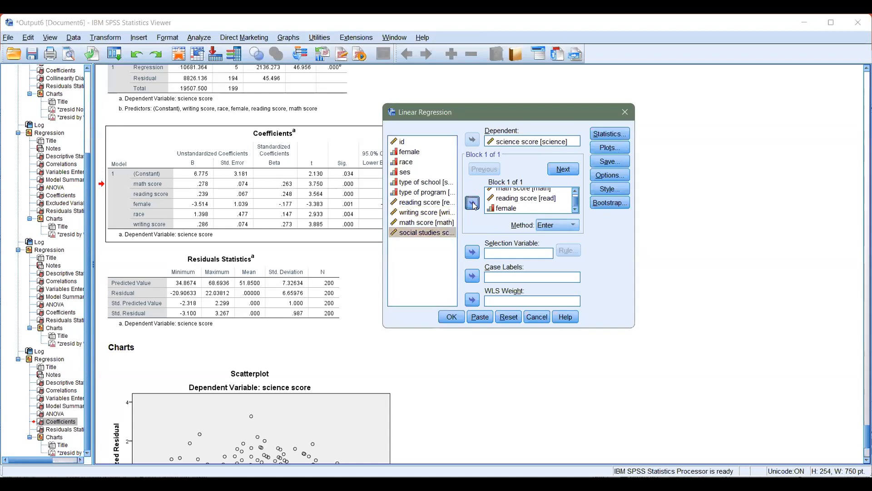
left_click(472, 203)
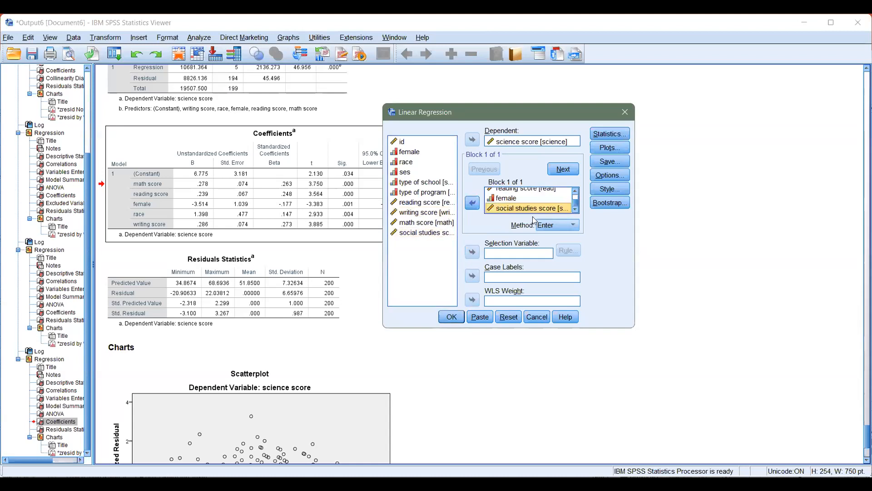
left_click(450, 320)
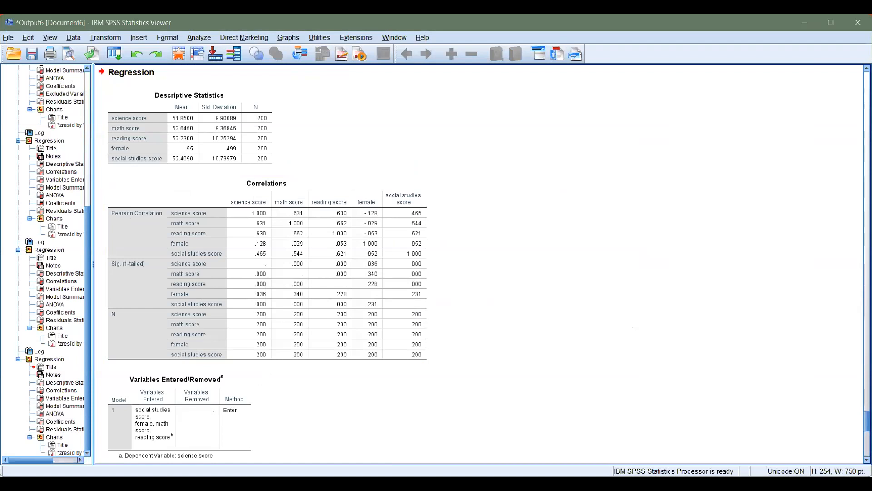
Step: Examine the new model's summary, ANOVA, coefficients with significance values, residuals statistics and residual scatterplot
scroll(479, 264, "down", 15)
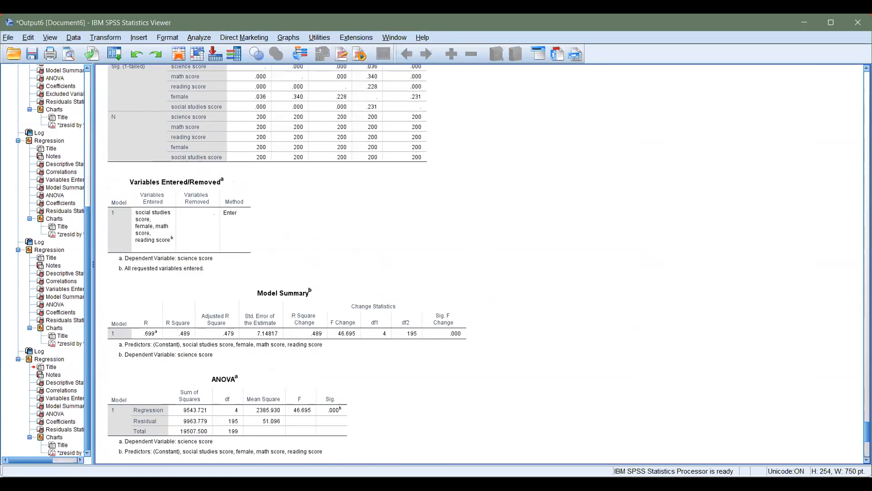
scroll(479, 263, "down", 5)
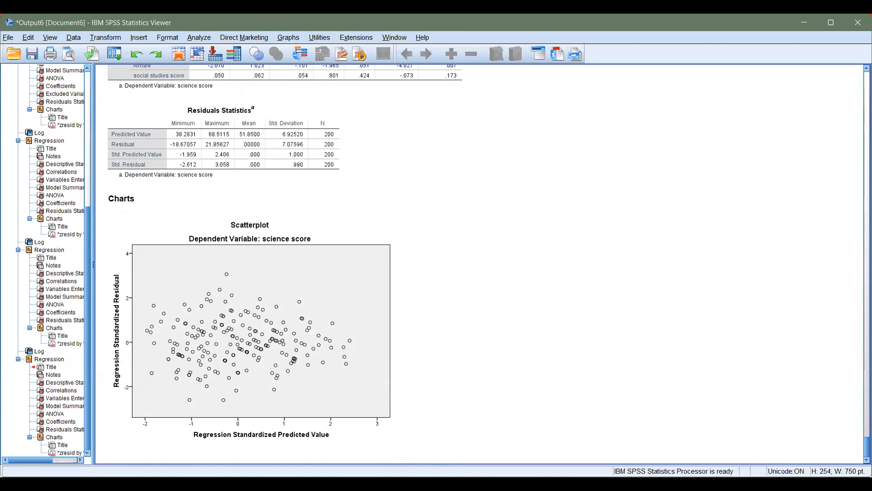
scroll(436, 327, "up", 4)
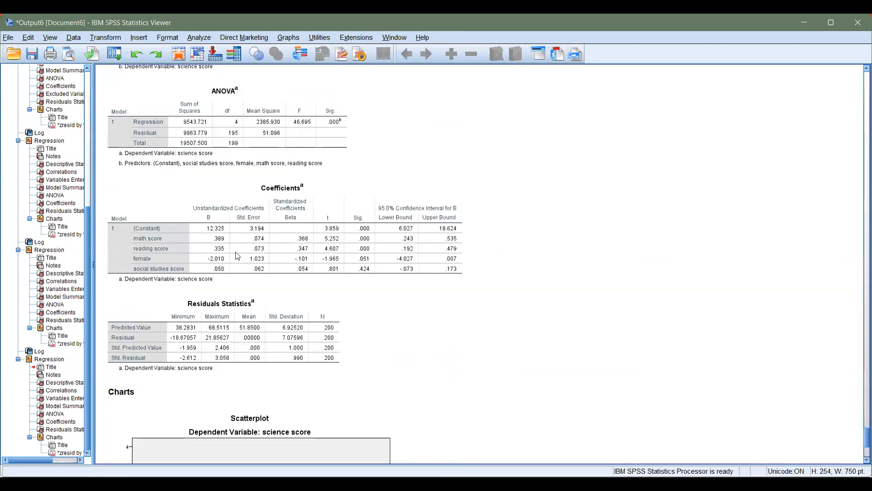
left_click(305, 228)
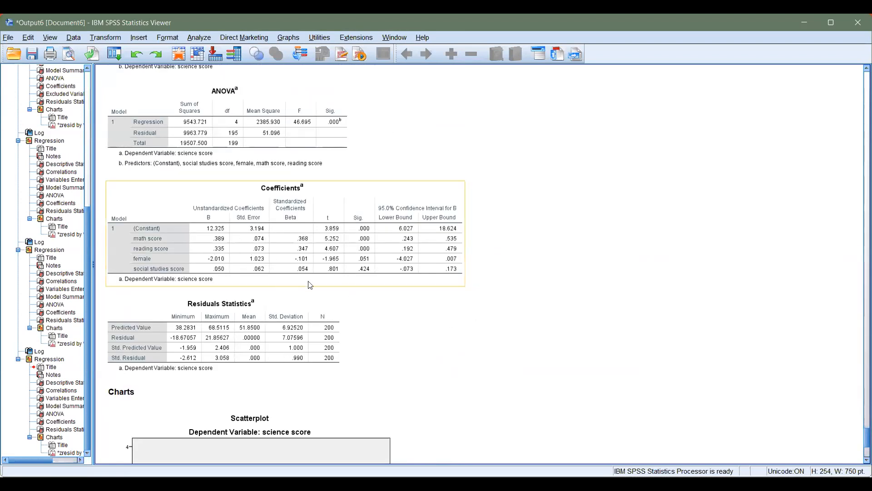
left_click(329, 297)
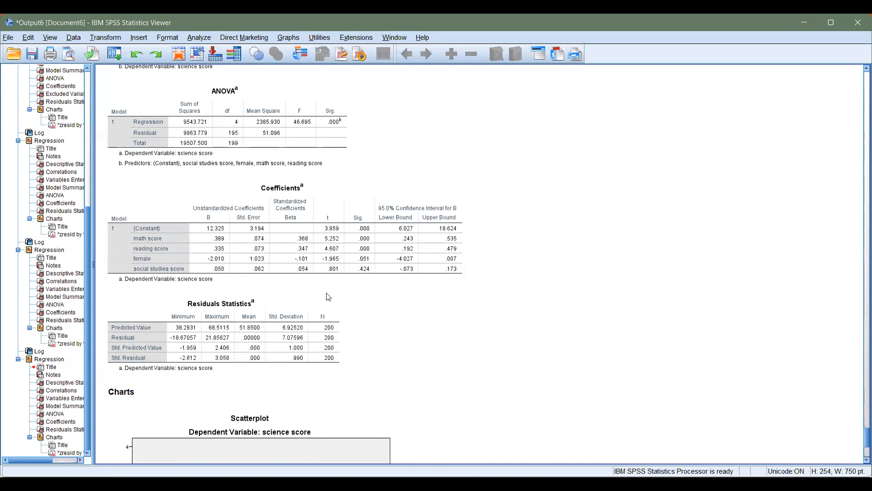
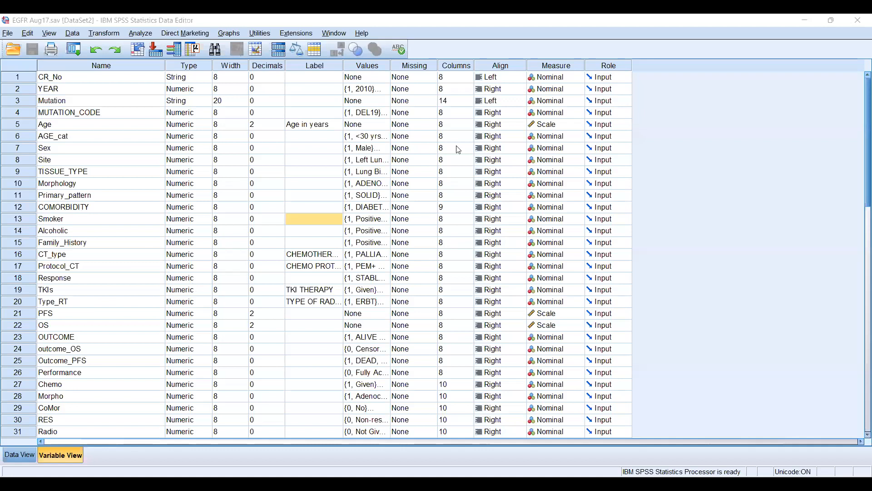
Step: Review the variables of EGFR Aug17.sav and inspect the value labels of outcome_OS
left_click(665, 256)
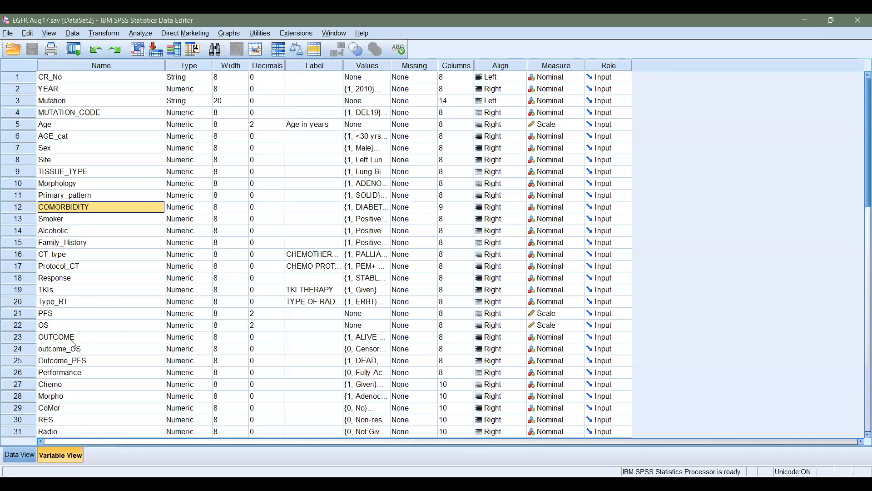
key("ctrl+Home")
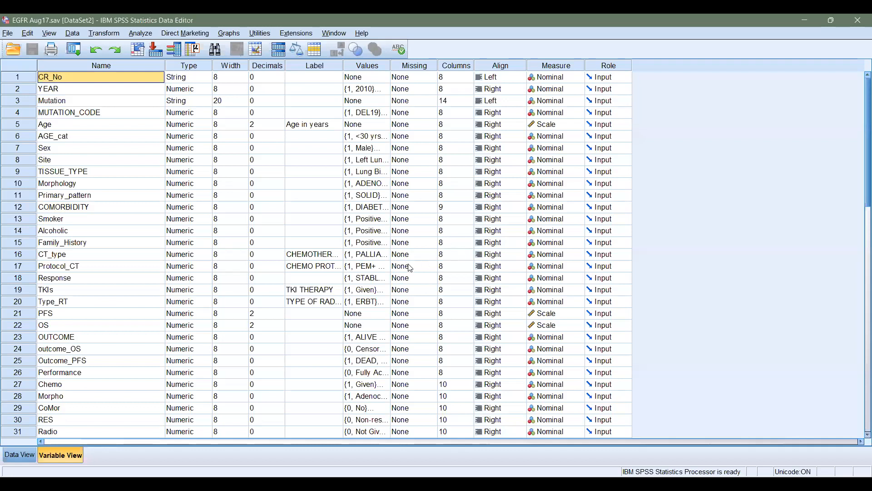
left_click(385, 337)
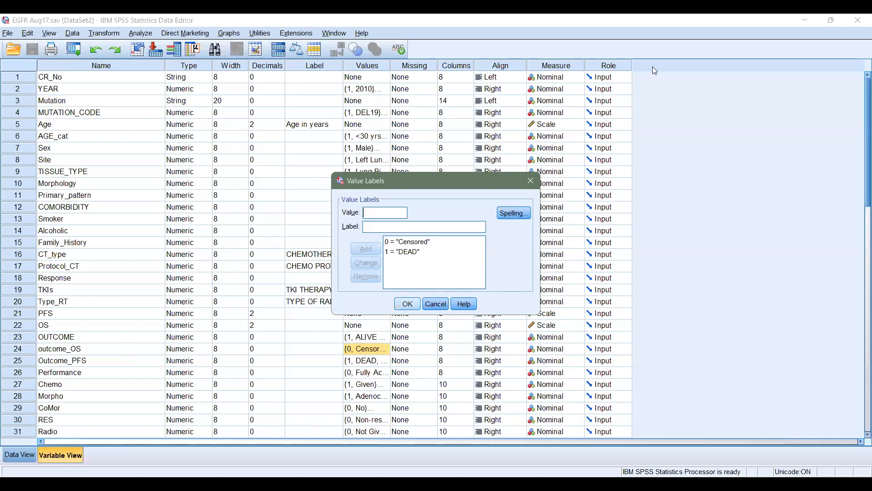
key("Return")
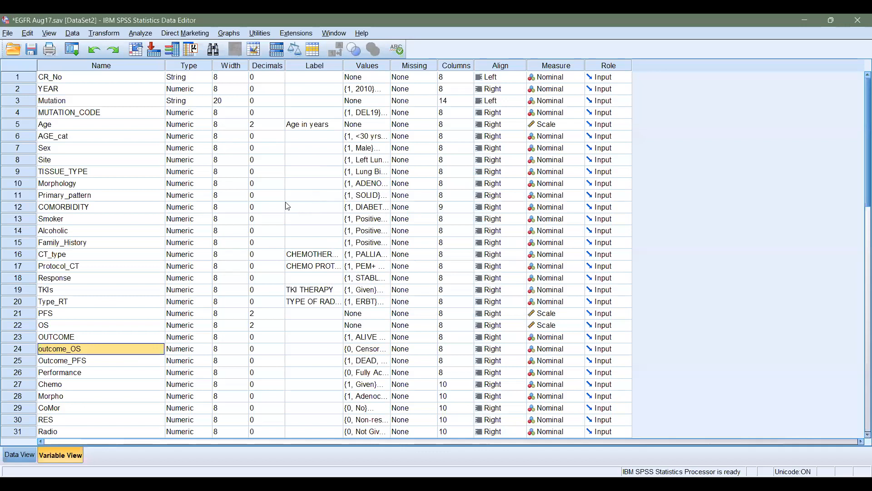
Step: Start a binary logistic regression with the Enter method and assign outcome_OS as the dependent variable
key("alt+a")
key("r")
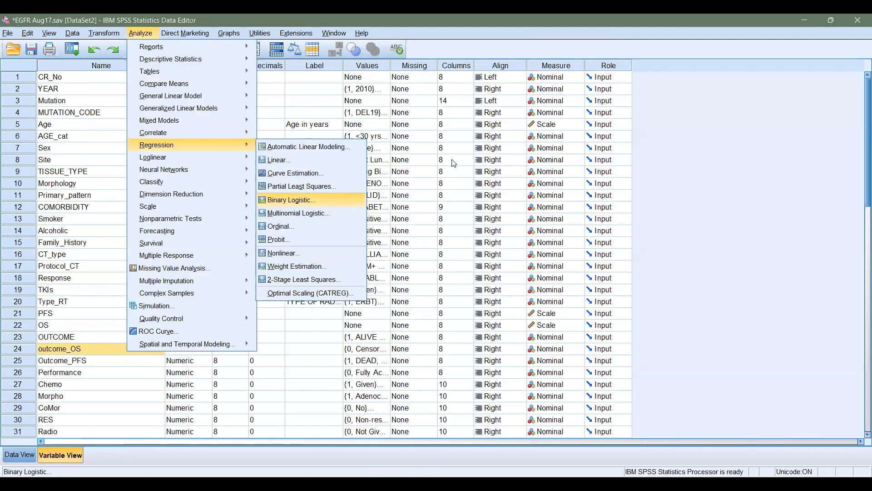
key("Return")
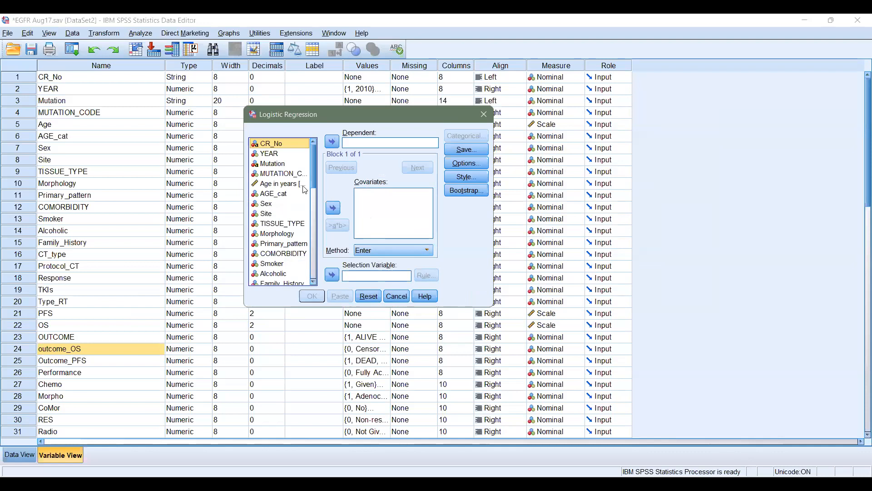
left_click(426, 250)
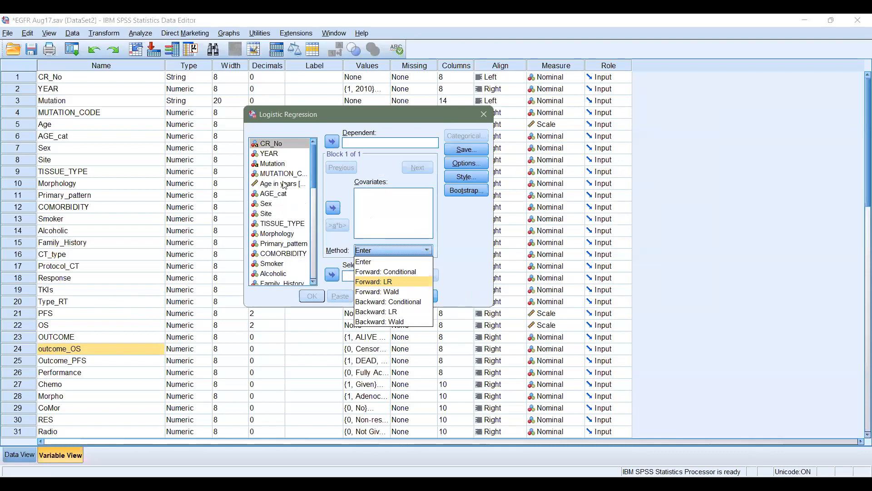
scroll(313, 154, "down", 5)
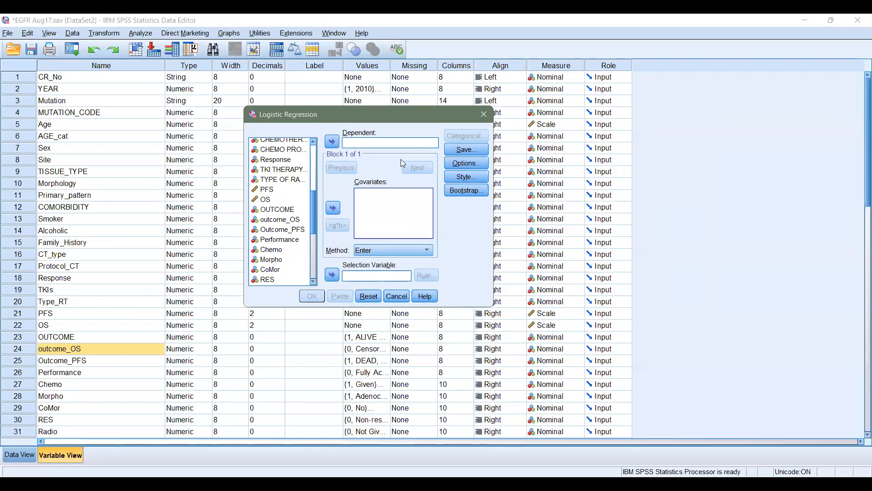
left_click_drag(403, 158, 390, 144)
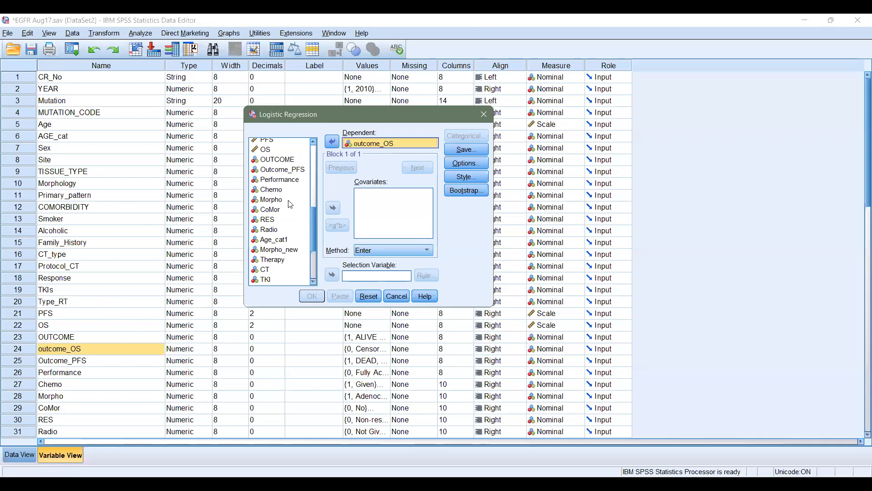
Step: Add Sex, Age, COMORBIDITY, Smoker, Alcoholic, Family_History, TKI and CT as covariates of the logistic regression
scroll(275, 200, "up", 7)
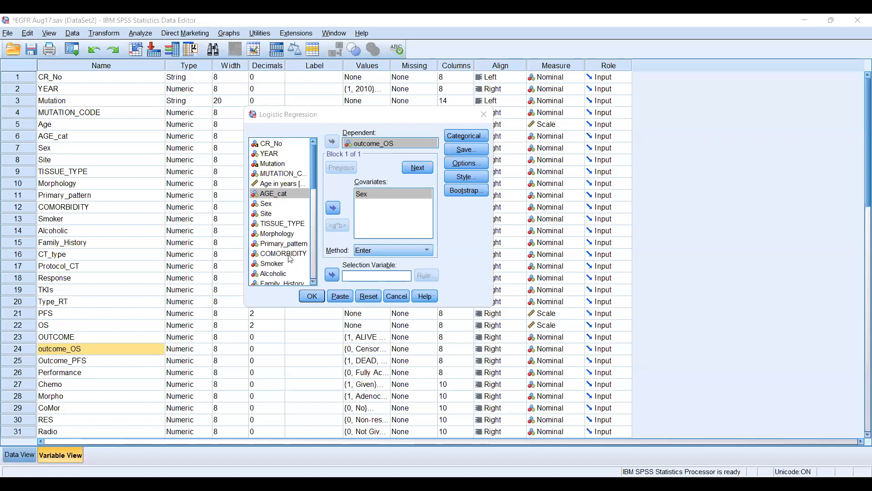
left_click(334, 208)
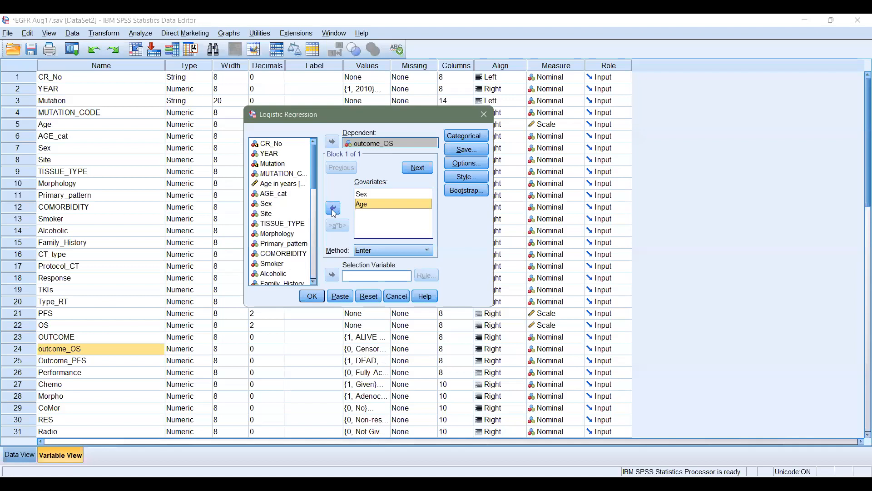
left_click(279, 253)
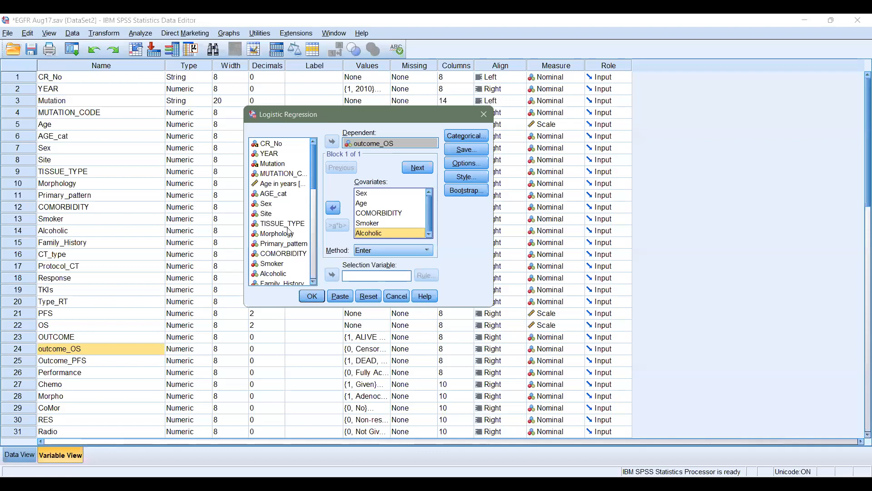
scroll(289, 231, "down", 2)
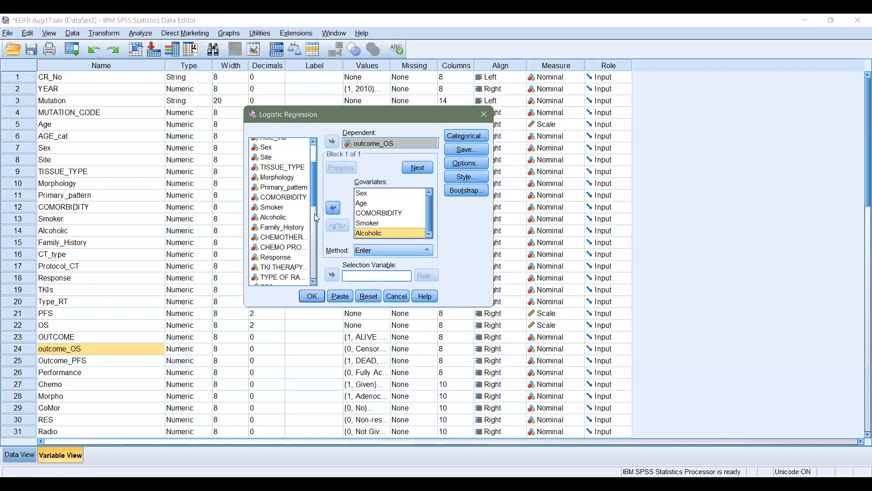
left_click_drag(314, 206, 317, 221)
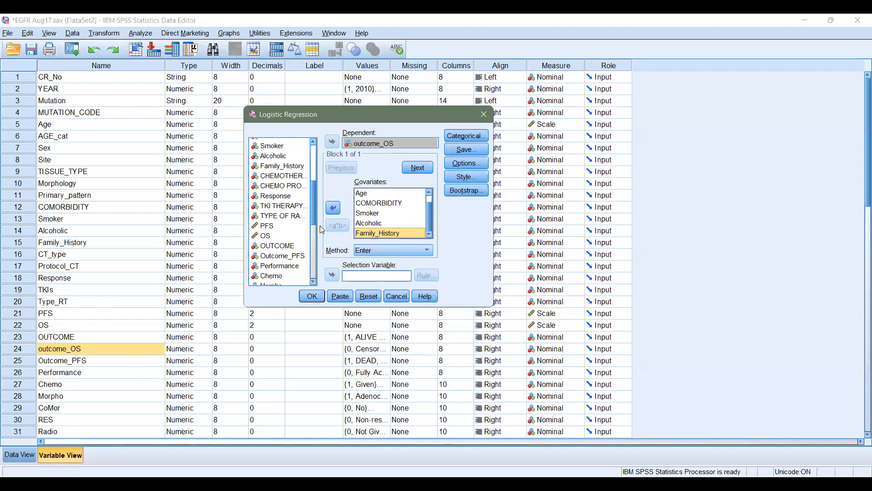
scroll(321, 226, "down", 1)
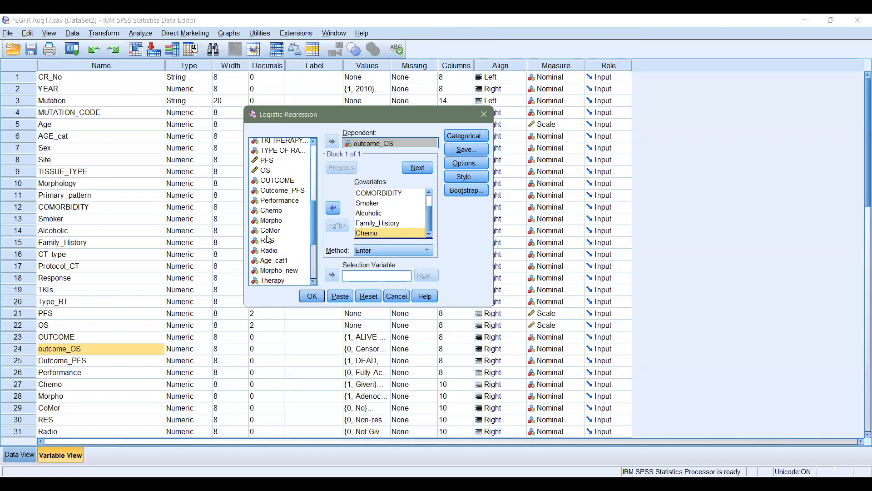
left_click(335, 209)
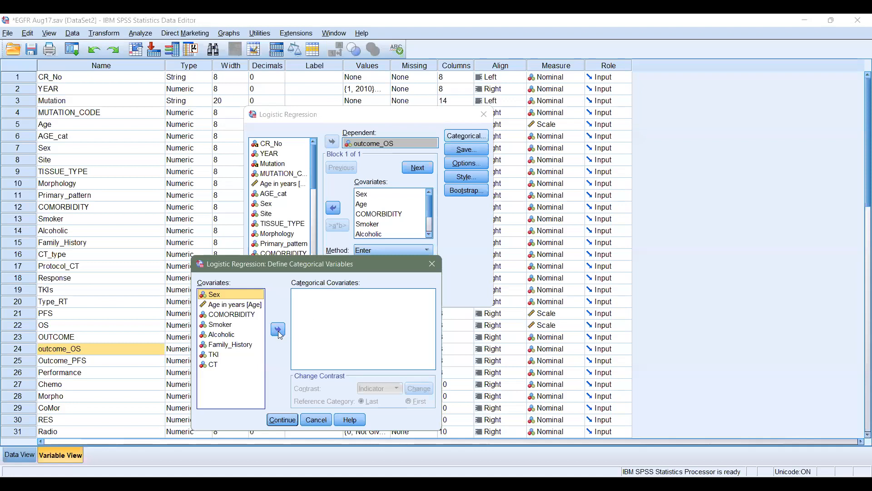
left_click(228, 304)
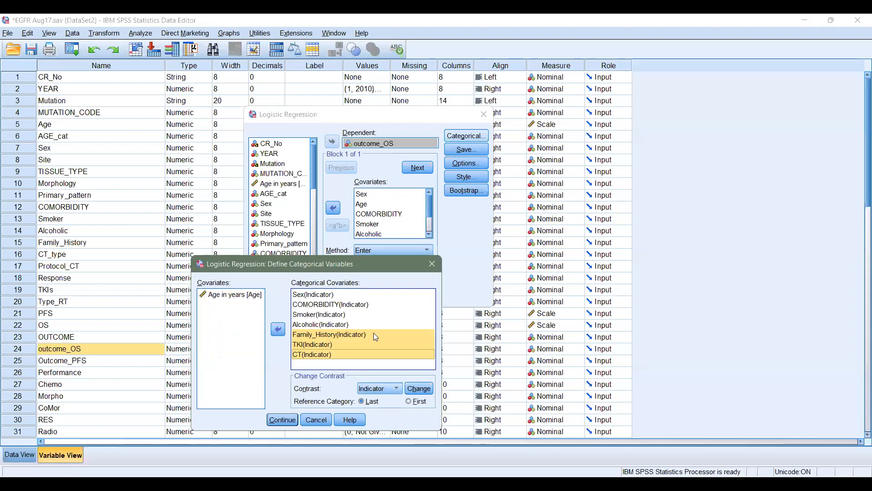
left_click(420, 387)
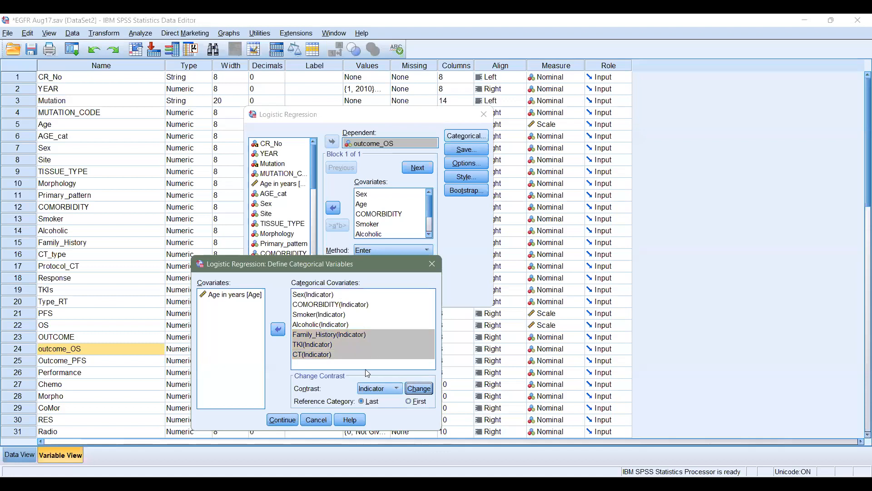
left_click(377, 363)
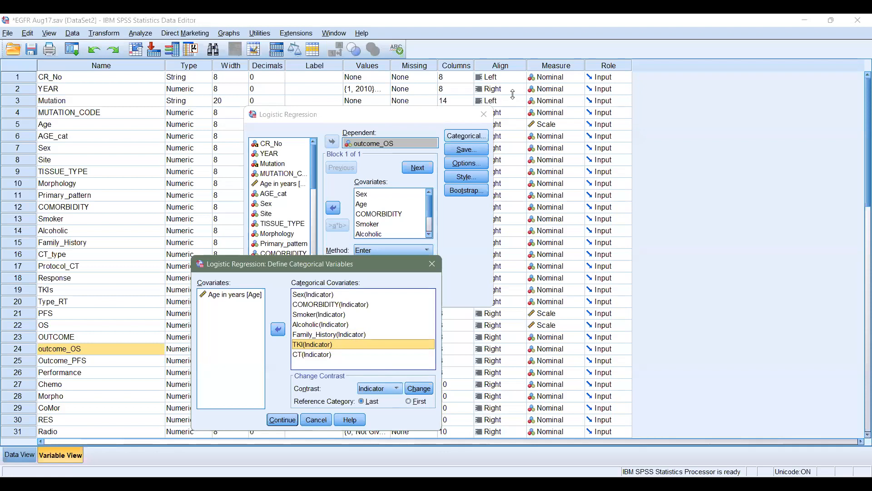
key("Return")
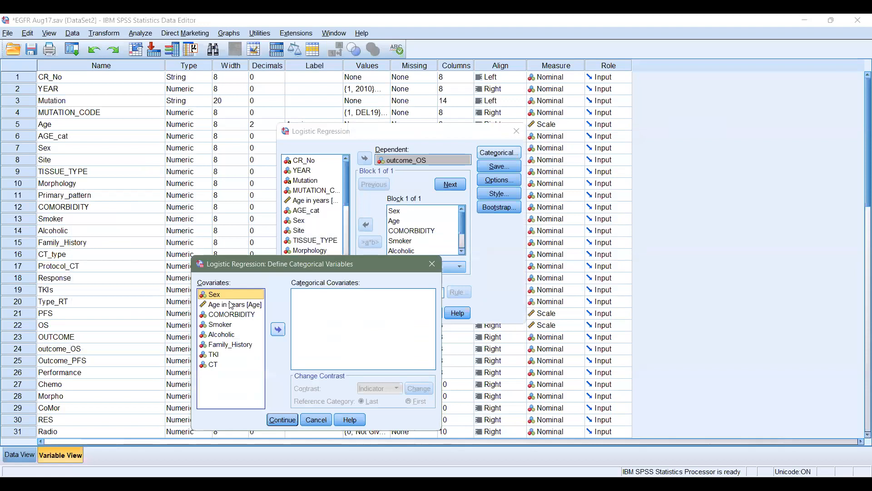
Step: Define all covariates except Age as categorical with Indicator contrast, and run the logistic regression with the 95% CI for exp(B)
left_click(283, 330)
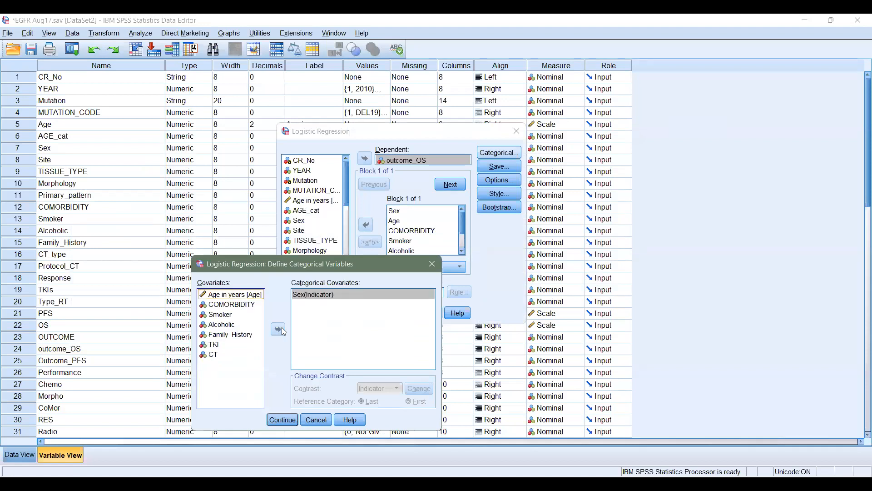
left_click(282, 328)
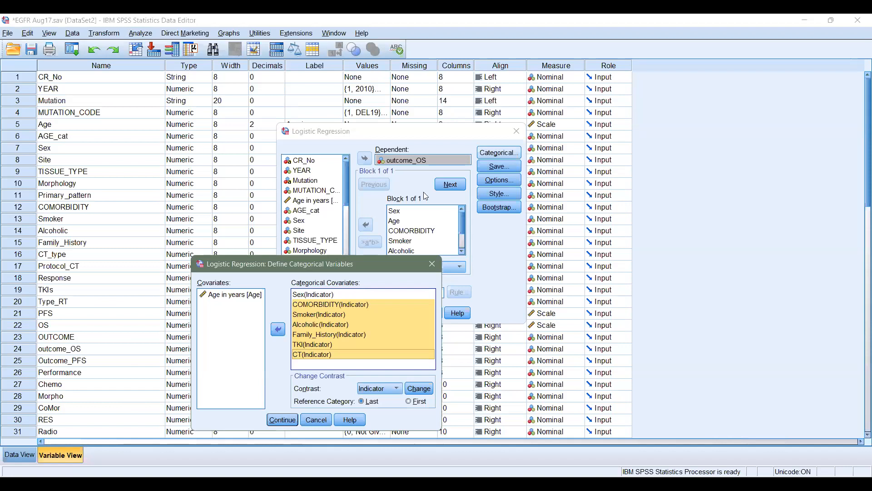
key("Return")
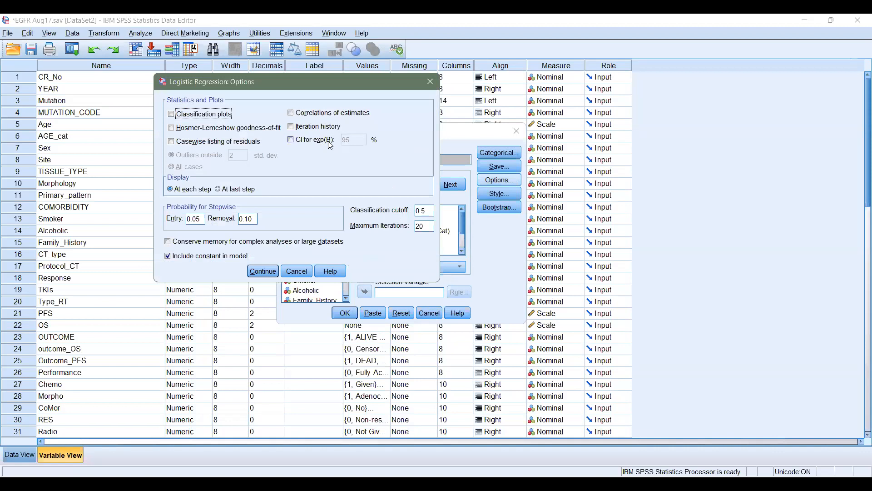
left_click(333, 142)
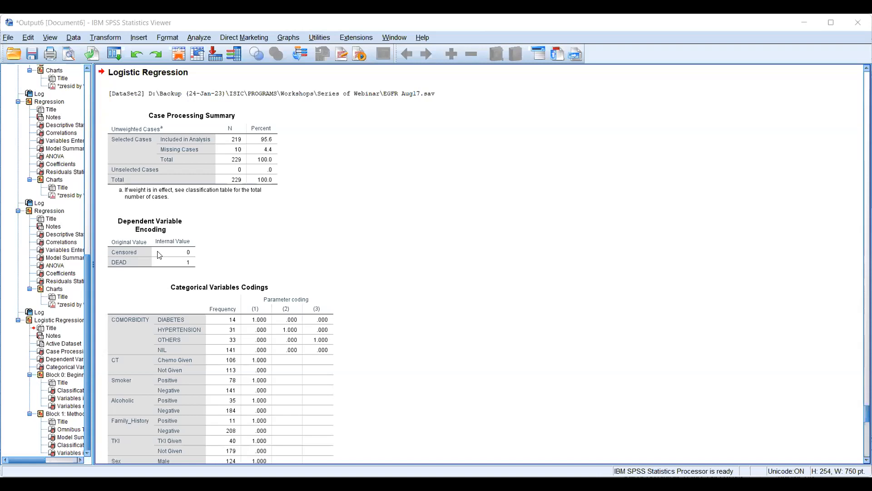
Step: Review the dependent variable encoding, the categorical variable codings and the Block 0 classification table of the logistic regression output
left_click(191, 266)
scroll(165, 236, "down", 3)
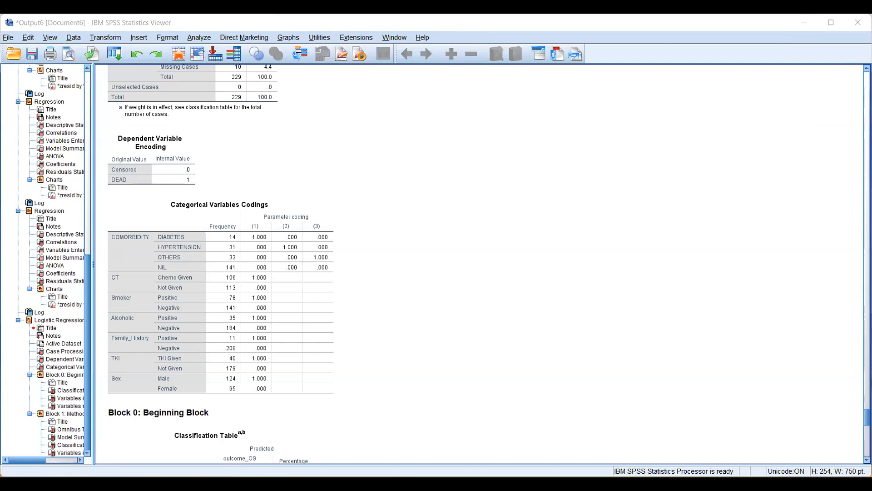
left_click(587, 282)
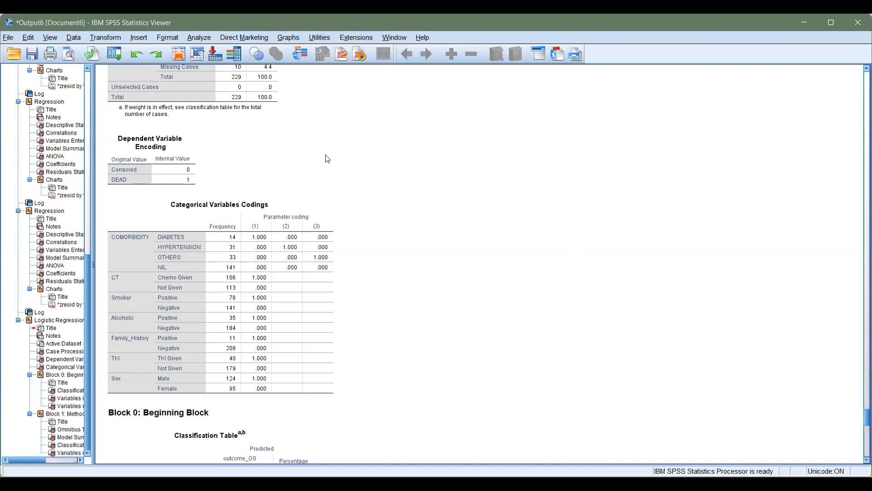
left_click(329, 318)
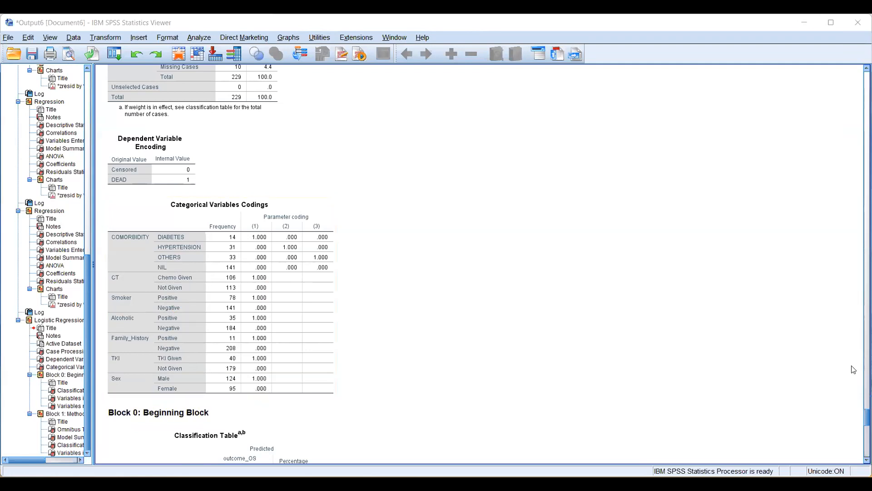
scroll(480, 263, "down", 3)
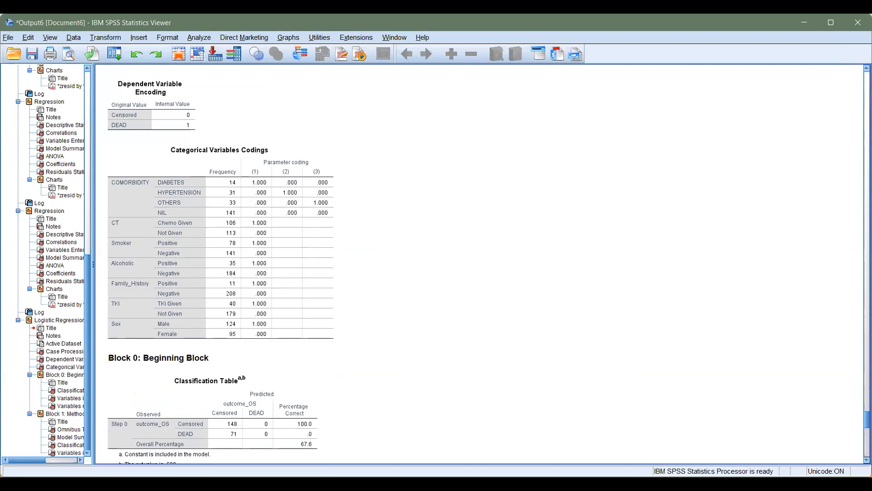
scroll(479, 264, "down", 1)
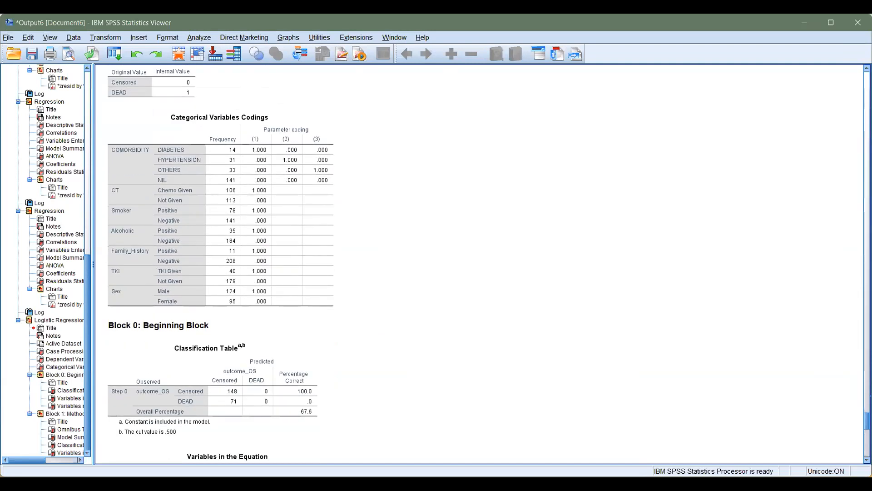
scroll(480, 263, "down", 1)
scroll(227, 263, "down", 4)
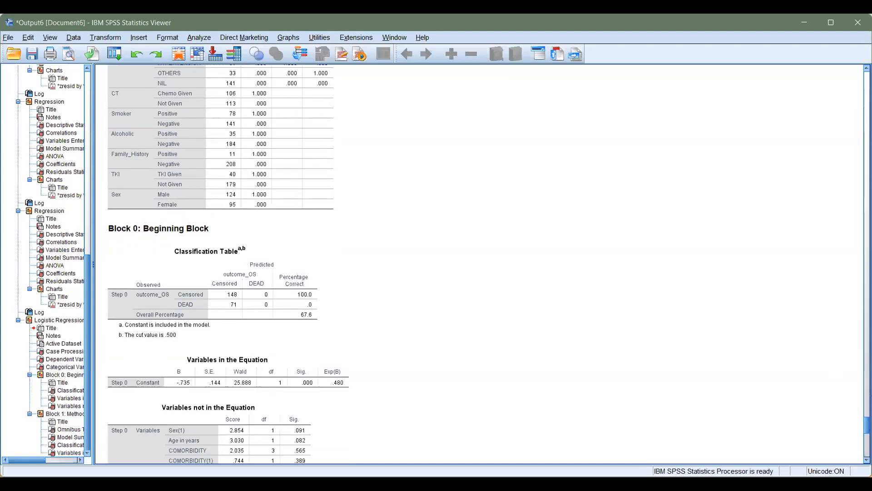
left_click(328, 268)
left_click(221, 208)
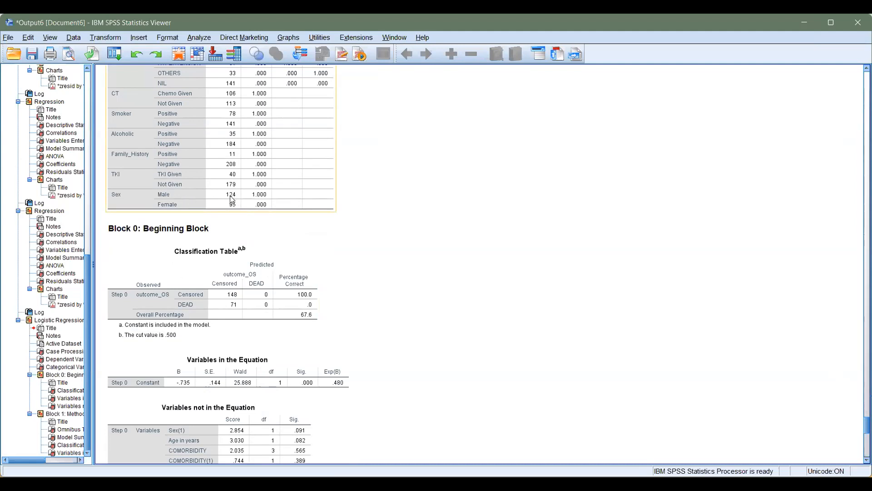
left_click(229, 223)
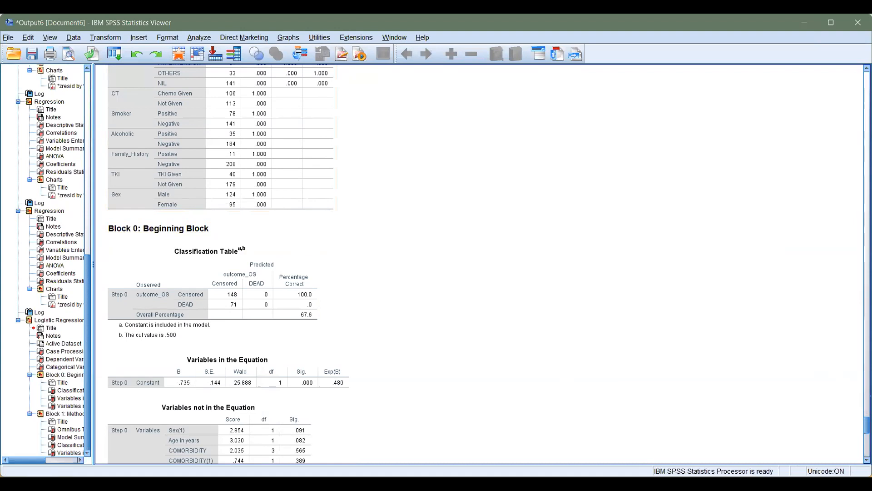
Step: Examine the variables in and not in the Block 0 equation, and the Block 1 significance values and Exp(B) with confidence limits
scroll(227, 263, "down", 5)
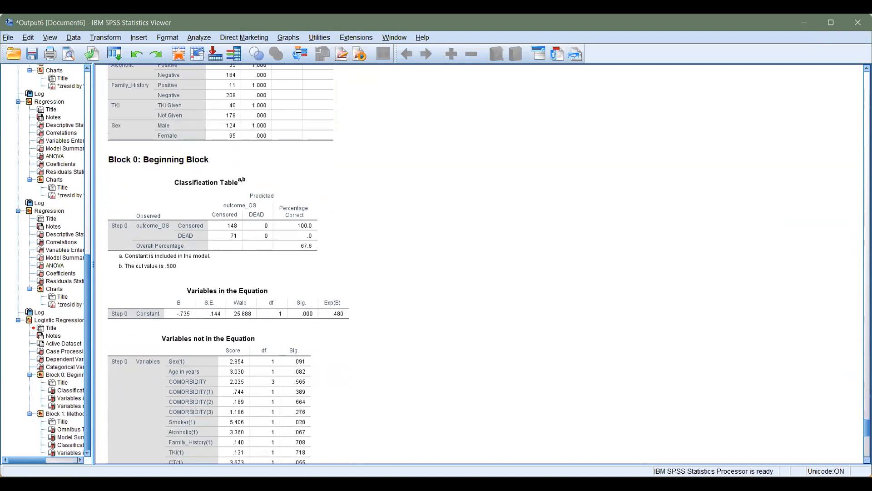
scroll(638, 364, "down", 5)
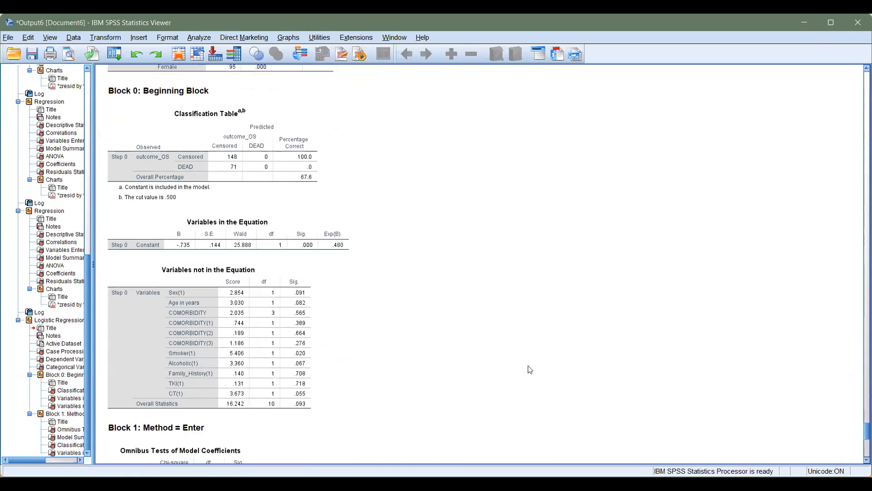
left_click(285, 327)
left_click(198, 232)
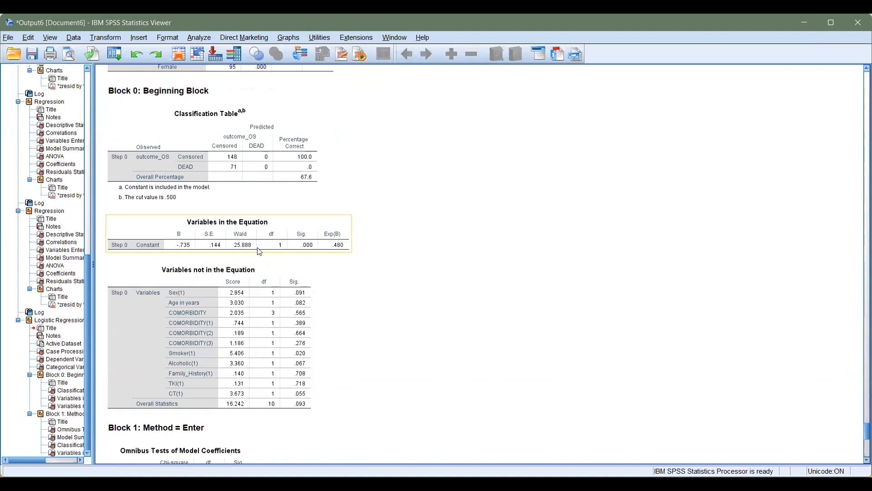
left_click(184, 271)
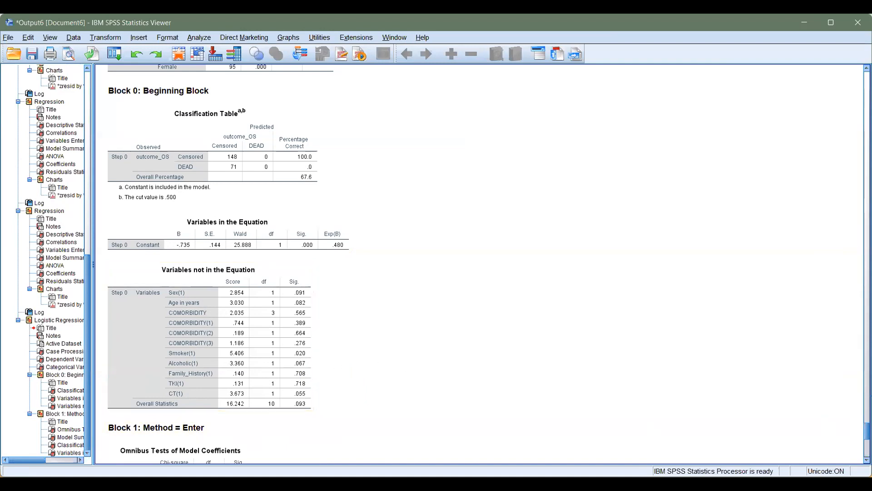
scroll(285, 402, "down", 10)
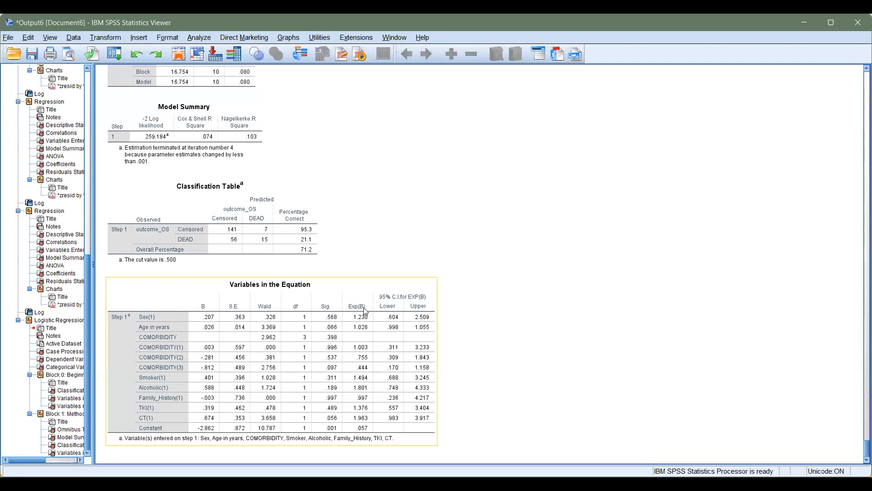
left_click(544, 79)
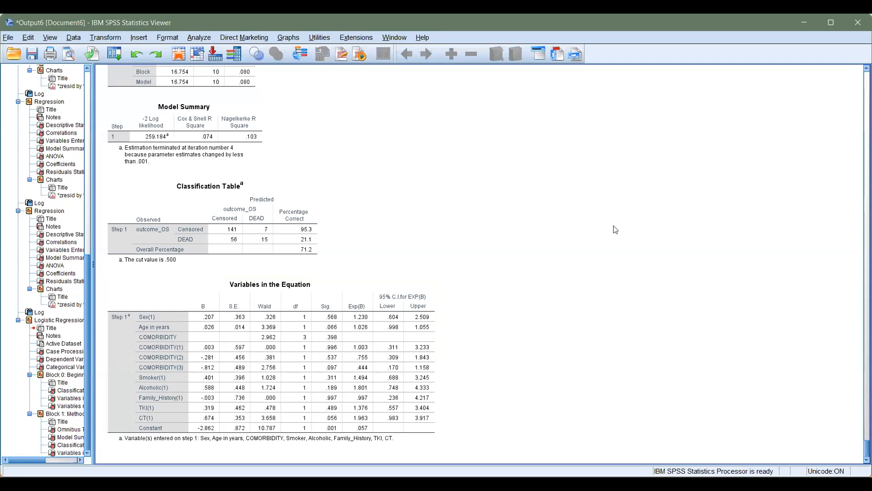
key("alt+Tab")
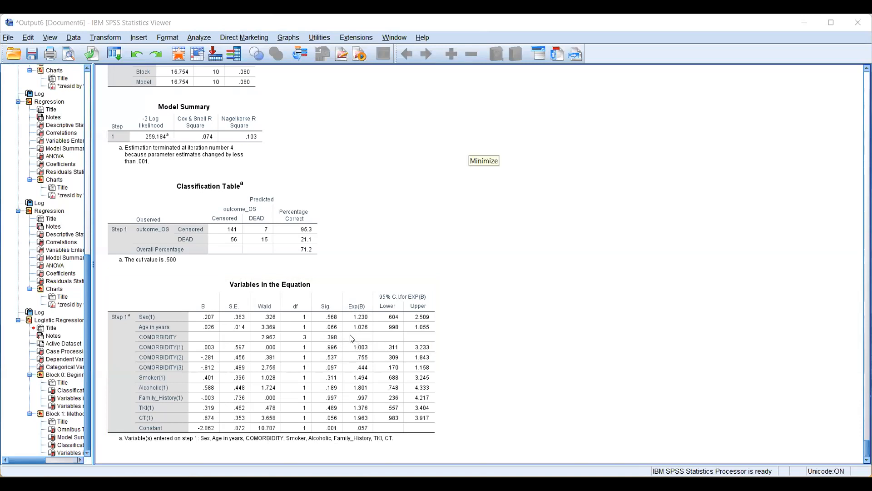
left_click(364, 311)
Step: Remove Sex and Alcoholic from the covariates of the binary logistic regression and rerun the model
left_click(200, 40)
mouse_move(242, 196)
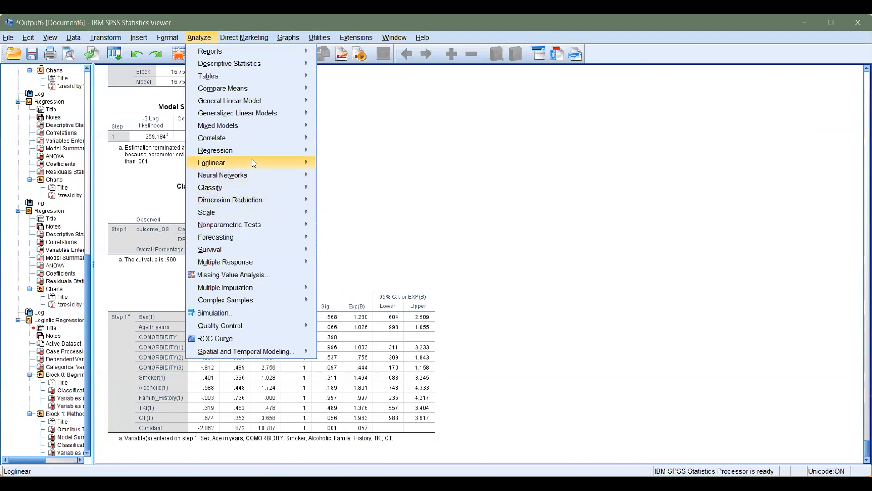
mouse_move(307, 152)
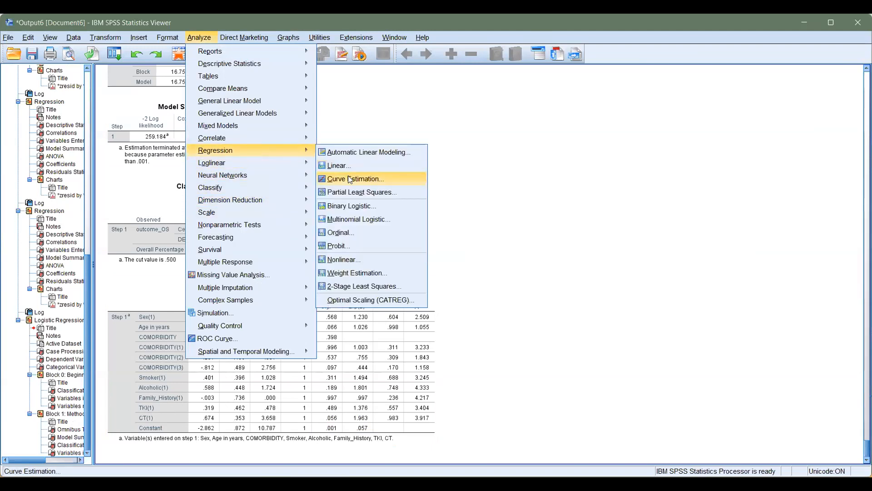
left_click(358, 212)
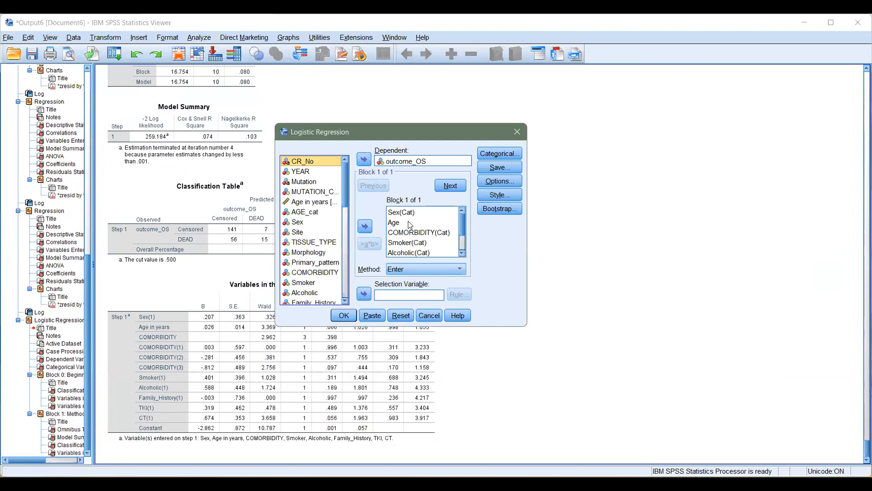
left_click(365, 226)
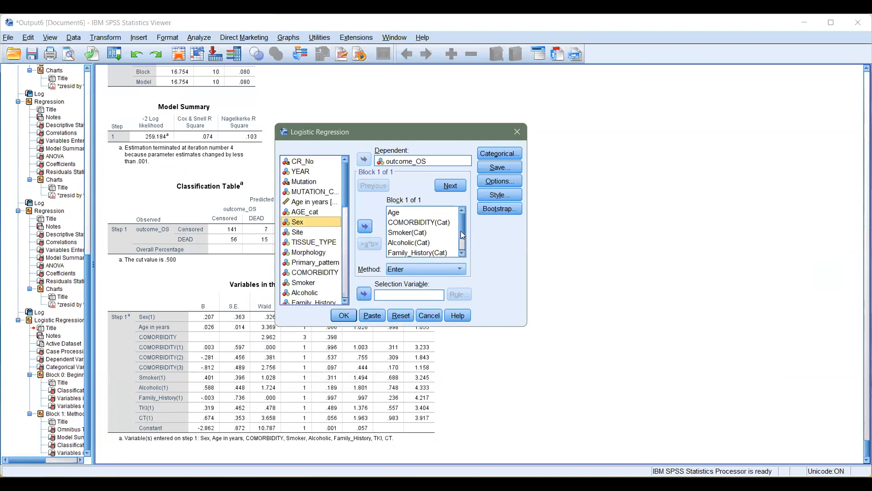
left_click_drag(463, 236, 462, 238)
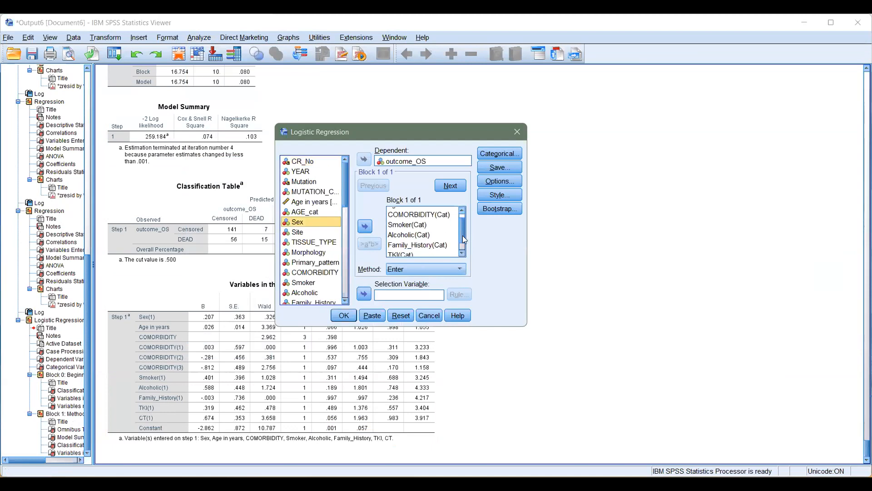
scroll(464, 241, "down", 1)
left_click(422, 222)
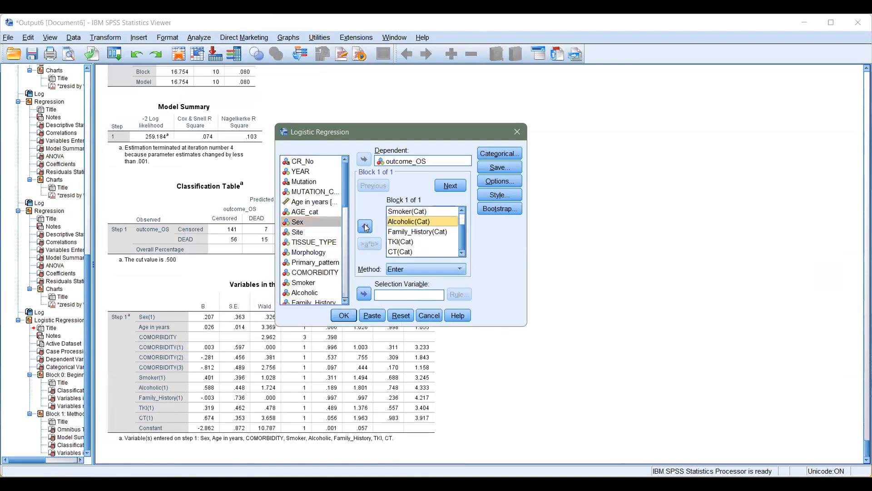
left_click(364, 226)
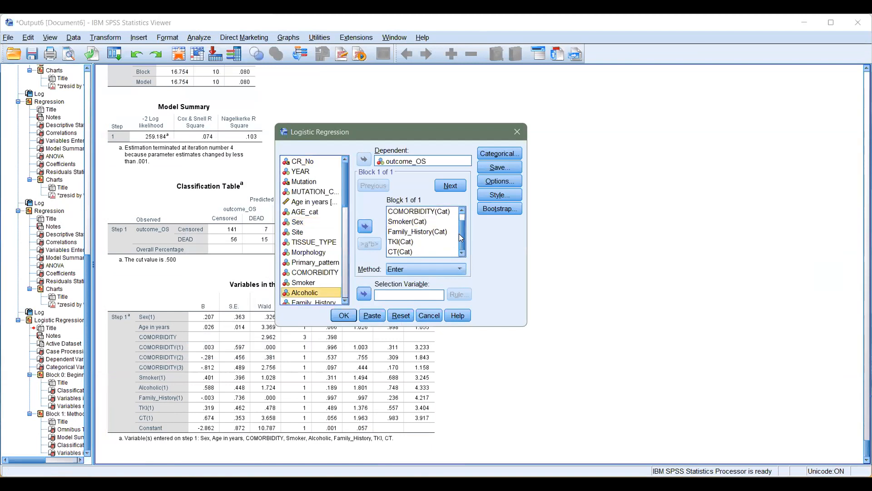
scroll(457, 216, "up", 1)
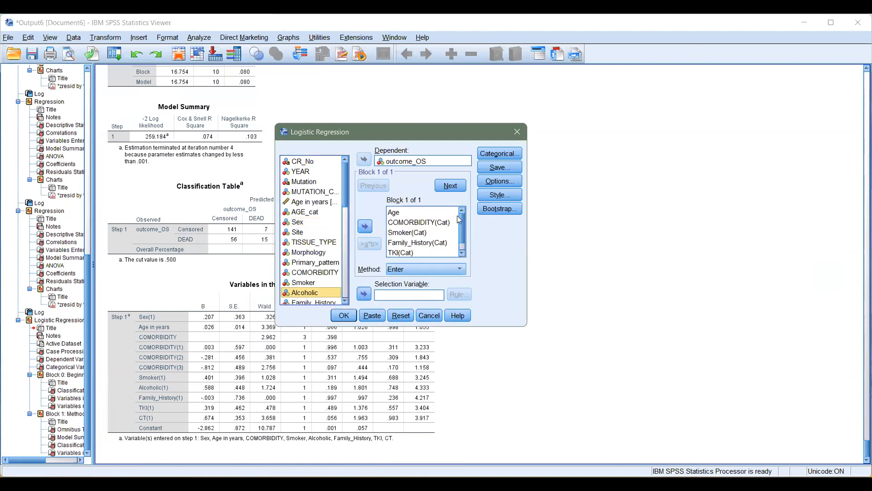
left_click(344, 315)
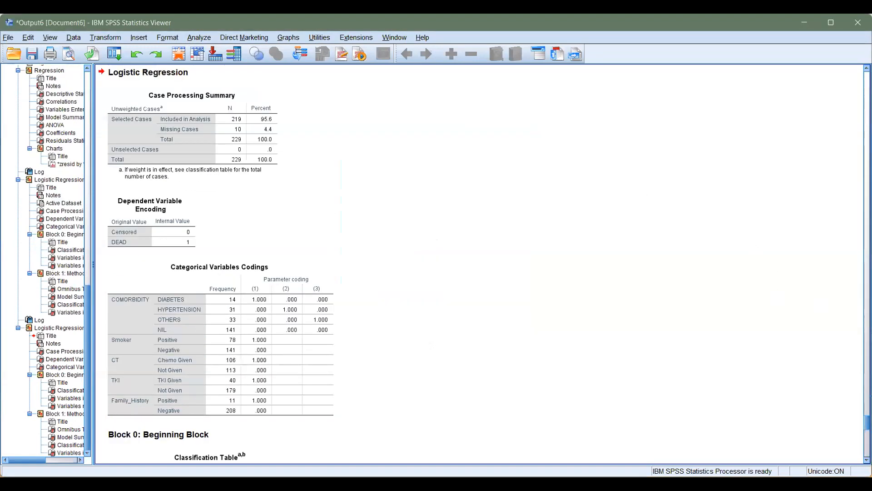
Step: Check the reduced model's coefficients, and rerun the binary logistic regression without COMORBIDITY and Family_History
scroll(479, 264, "down", 13)
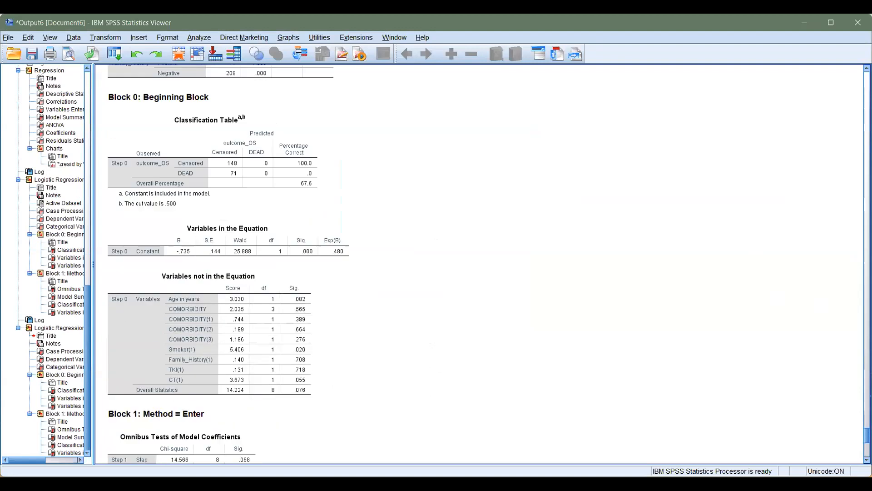
left_click(244, 334)
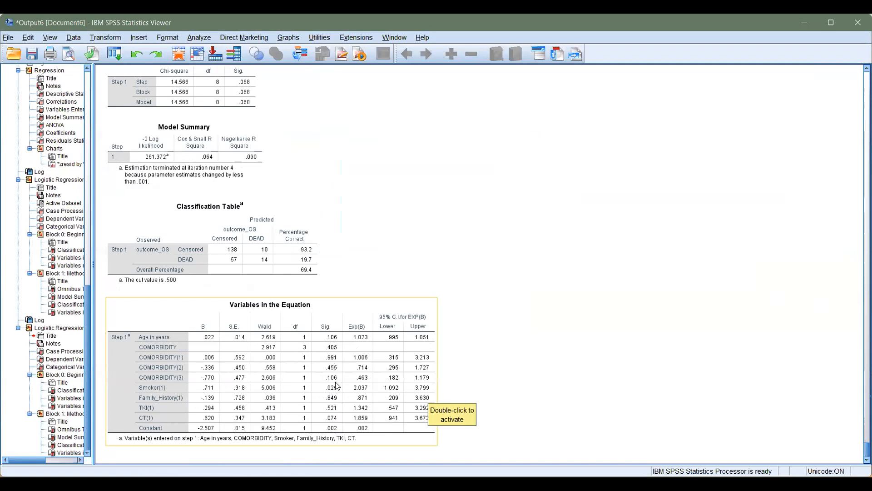
left_click(319, 250)
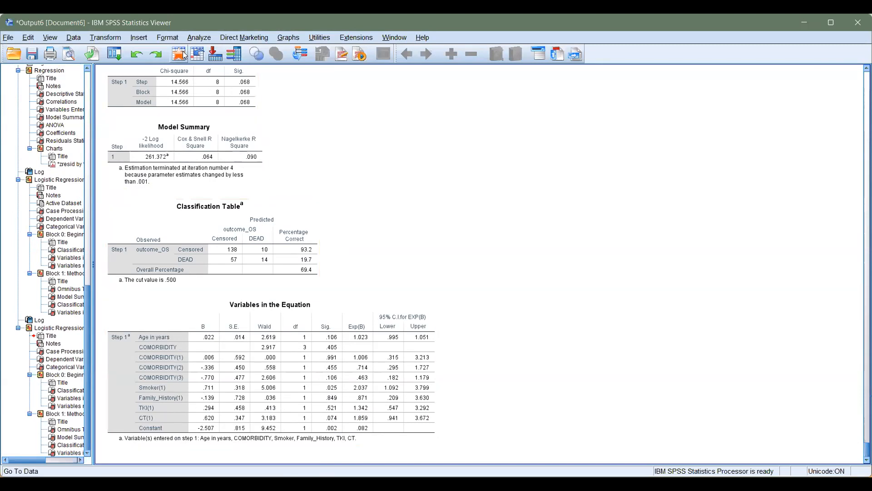
left_click(199, 37)
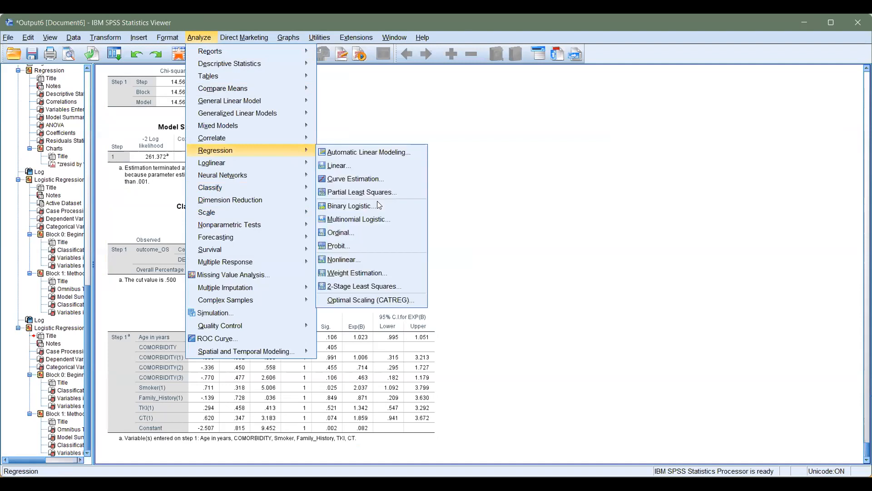
left_click(377, 204)
left_click(366, 226)
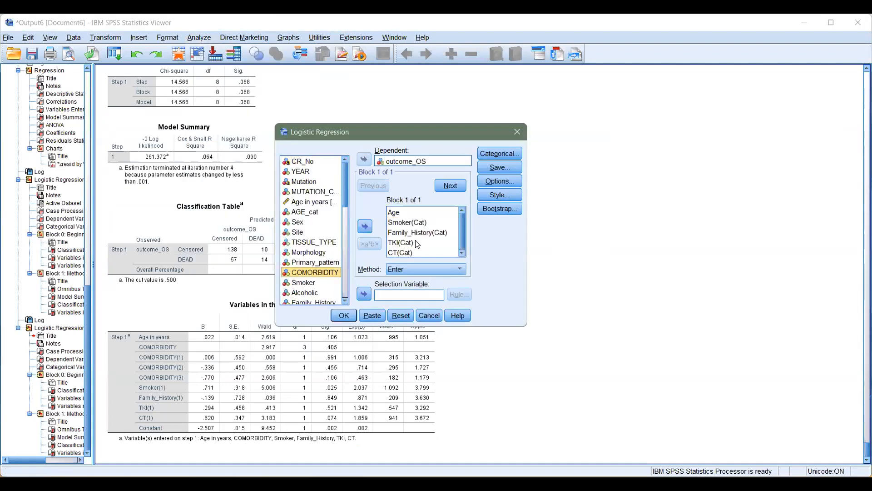
left_click(427, 240)
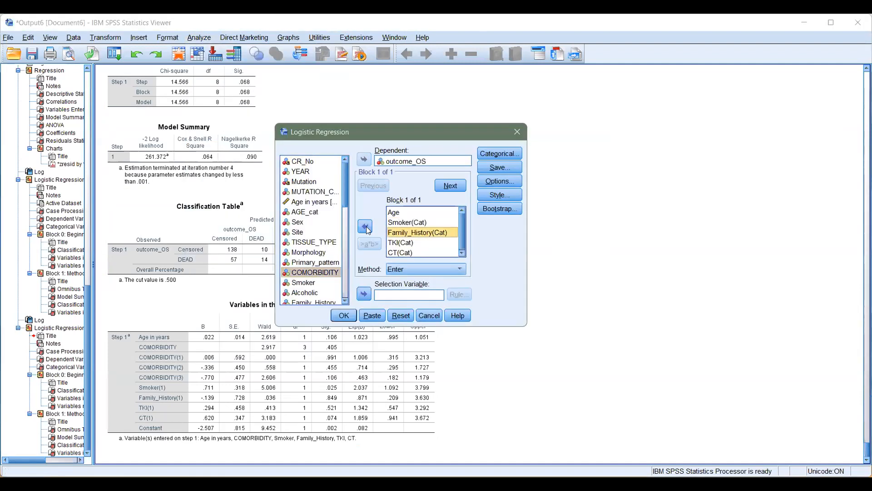
left_click(364, 226)
left_click(344, 316)
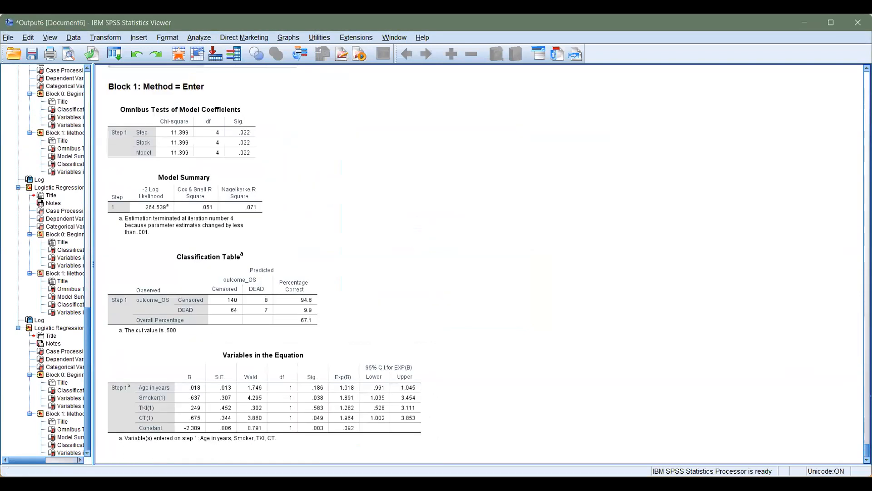
Step: Remove TKI from the covariates of the binary logistic regression, rerun it and check the Block 1 tables
left_click(235, 418)
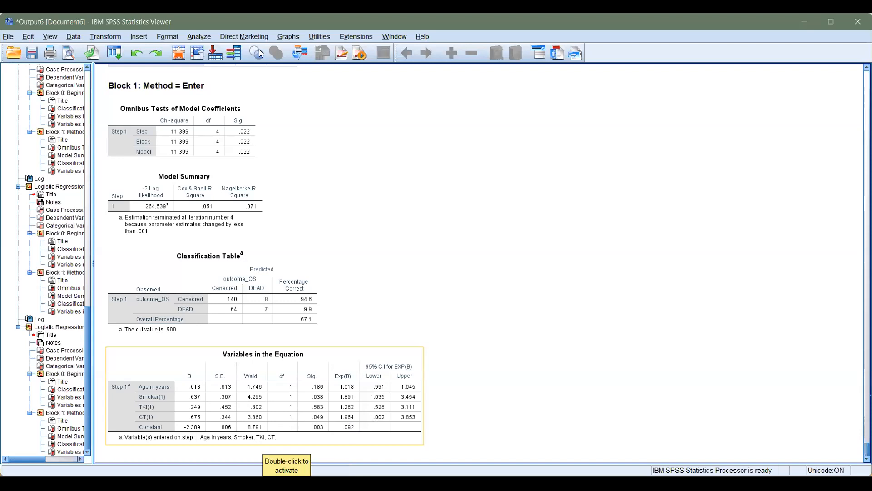
left_click(208, 40)
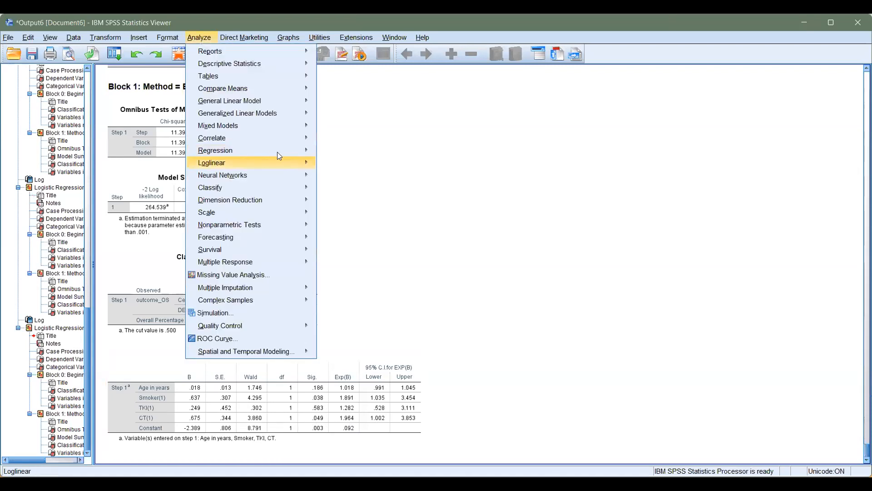
mouse_move(290, 151)
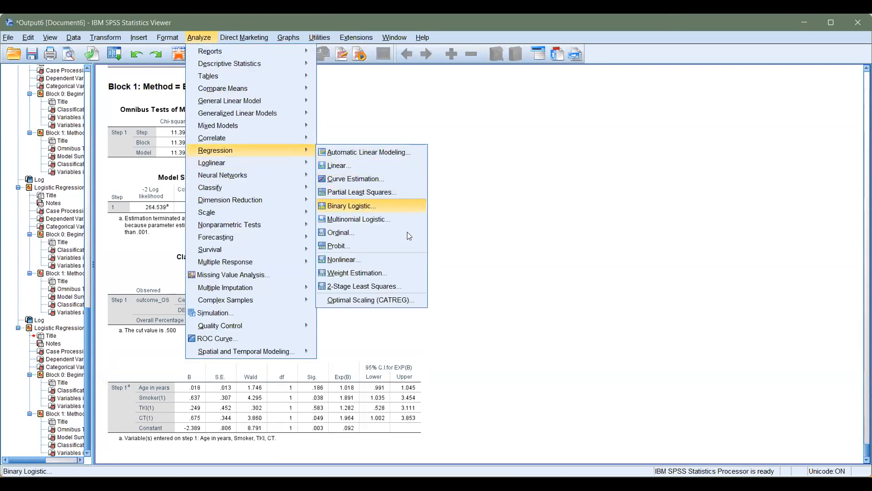
left_click(361, 209)
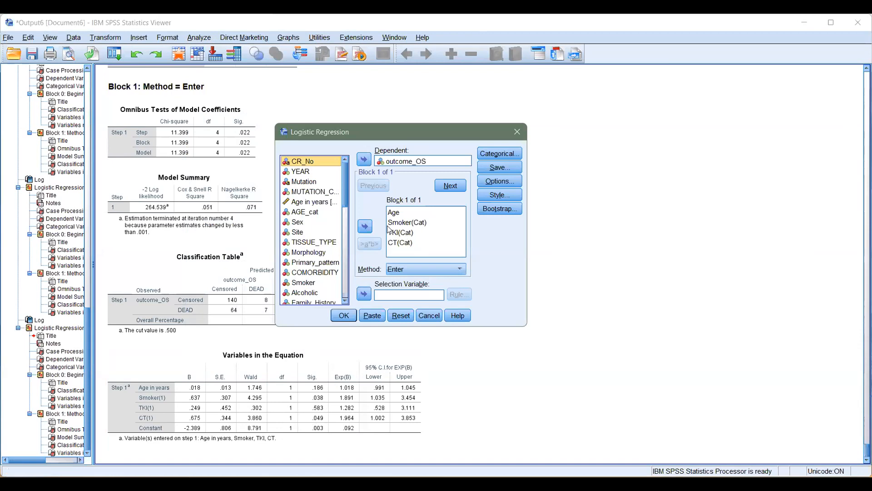
double_click(405, 238)
left_click(344, 316)
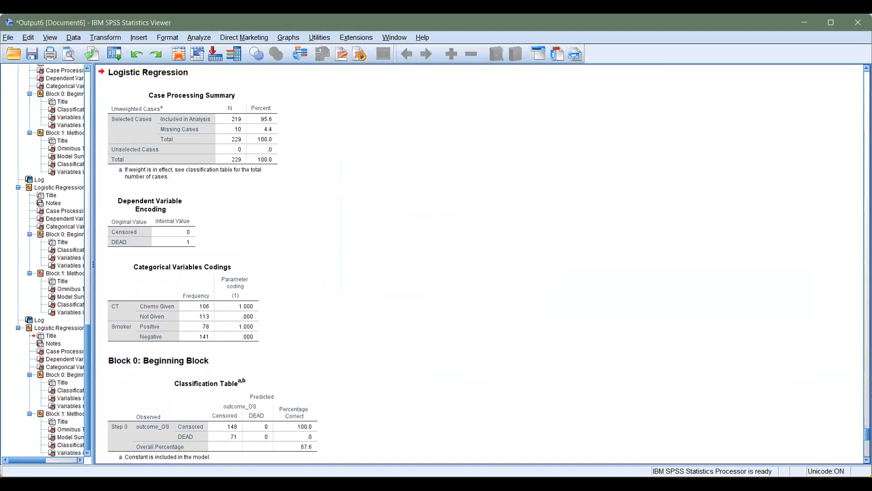
scroll(345, 315, "down", 10)
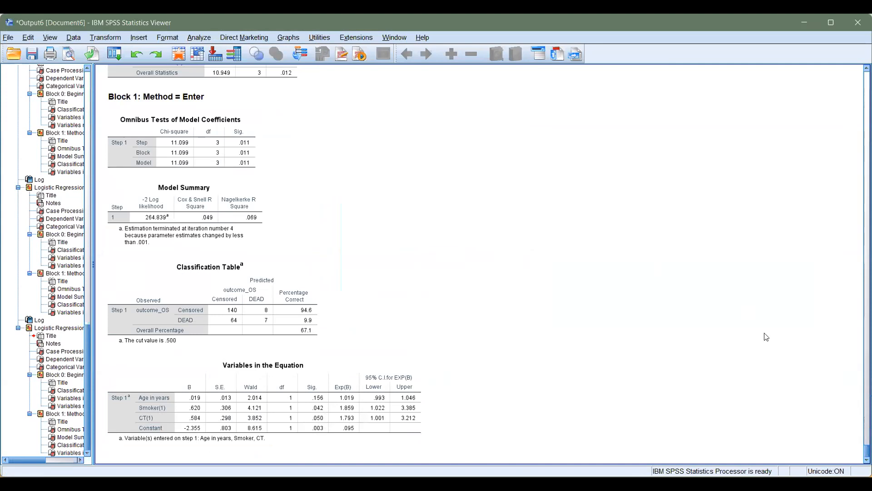
Step: Reopen the binary logistic regression setup and look through the available variables for alternative covariates
left_click(201, 38)
mouse_move(268, 151)
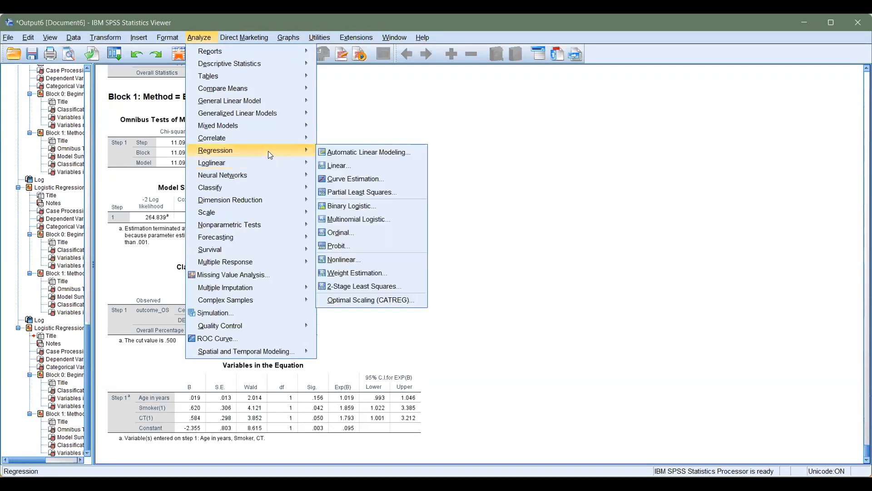
left_click(356, 206)
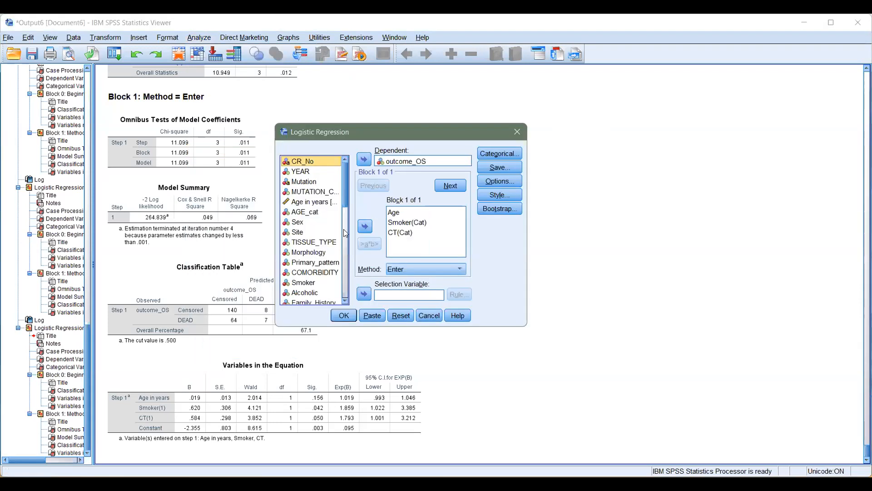
mouse_move(345, 193)
left_mouse_down()
mouse_move(347, 231)
mouse_move(346, 197)
left_mouse_up()
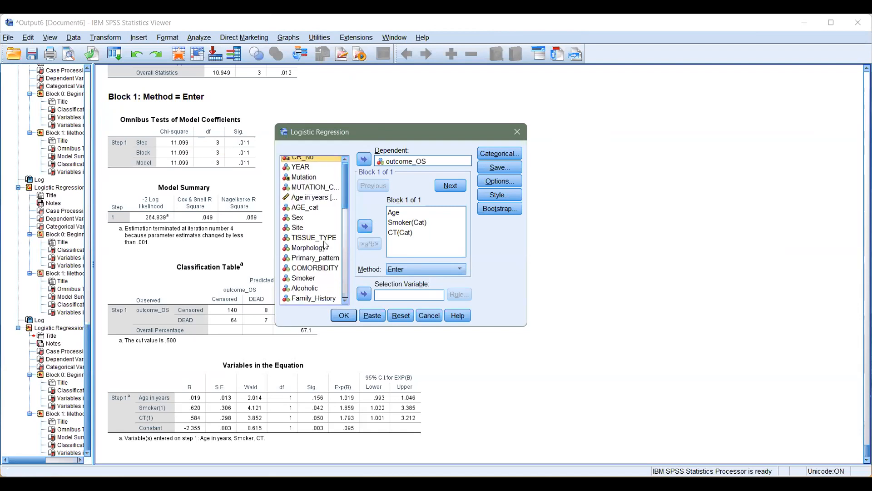
left_click(320, 248)
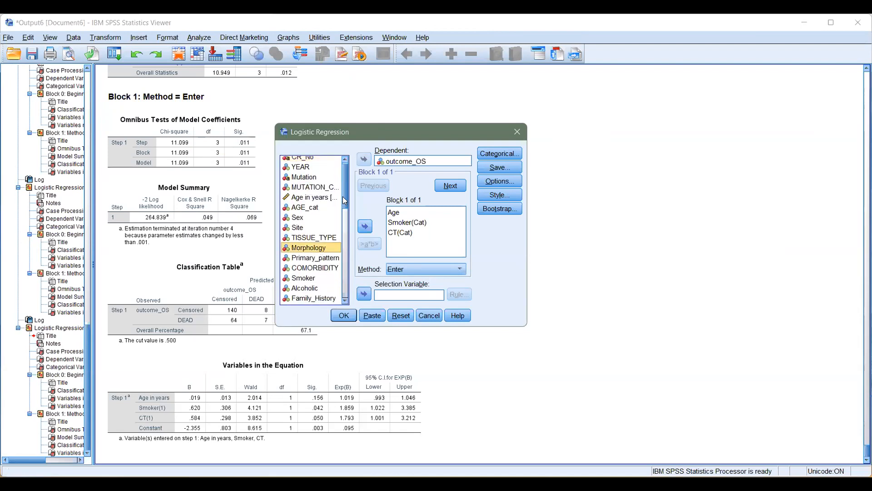
scroll(347, 232, "down", 2)
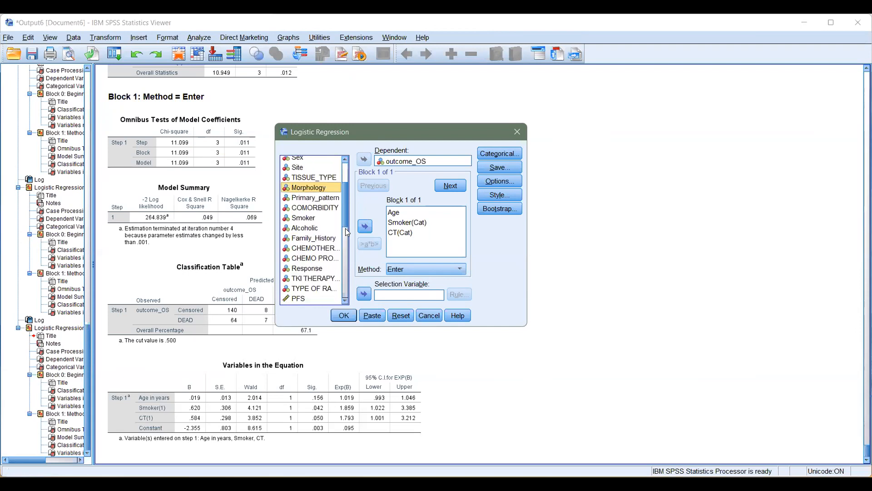
scroll(348, 236, "down", 3)
left_click_drag(349, 242, 344, 195)
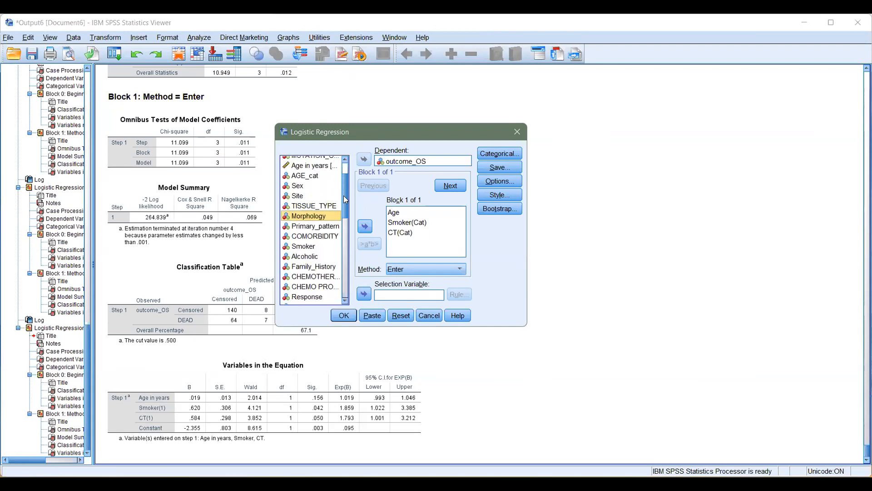
scroll(343, 195, "up", 2)
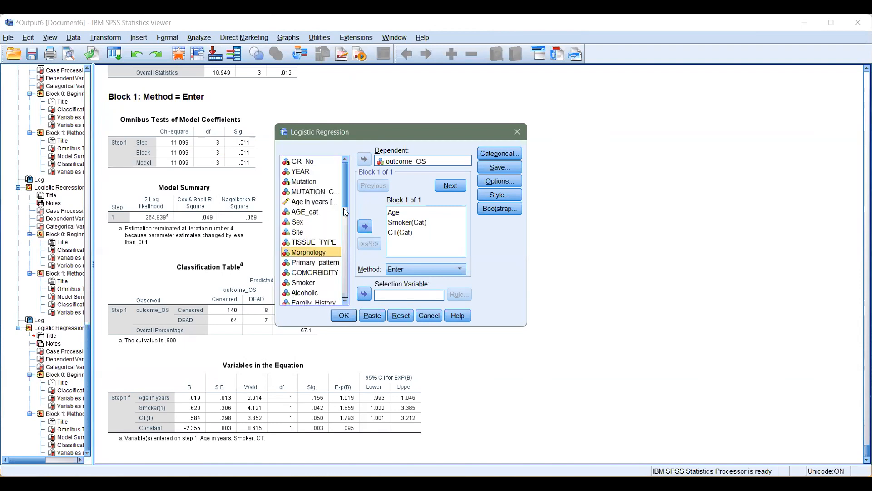
scroll(345, 220, "down", 3)
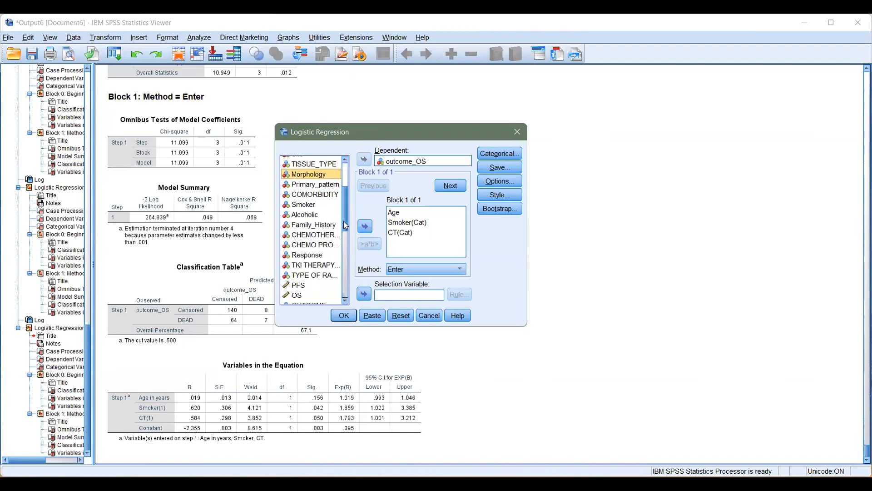
scroll(345, 229, "down", 2)
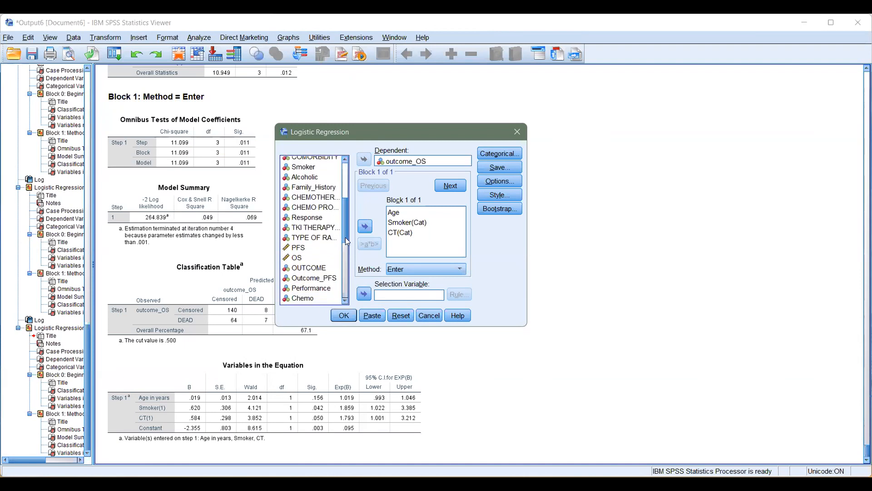
scroll(346, 237, "down", 1)
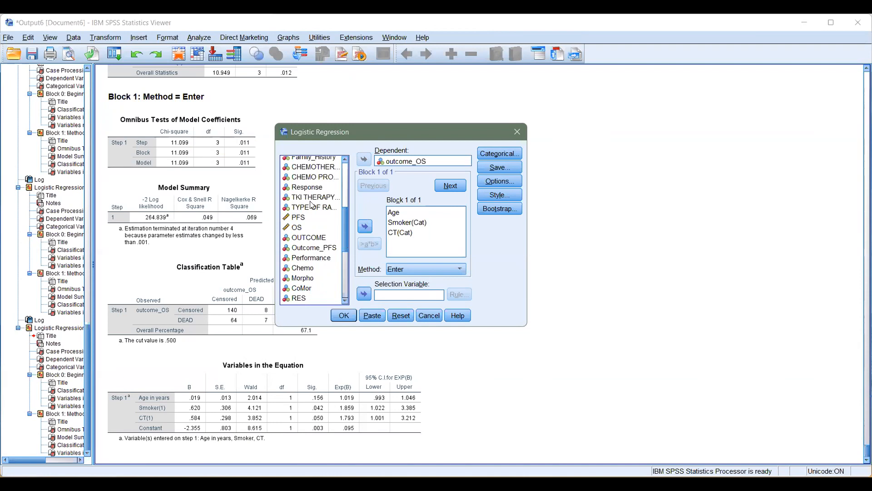
left_click(312, 205)
left_click_drag(344, 240, 346, 262)
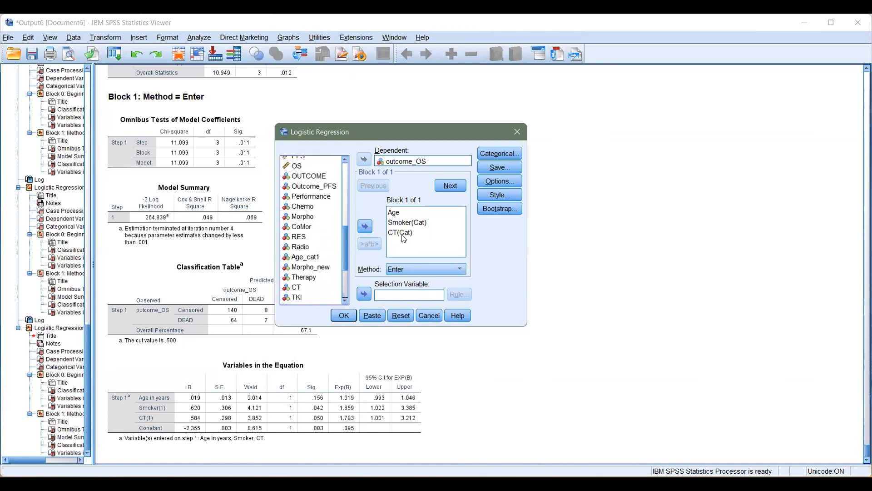
Step: Replace CT with Therapy in the covariates of the binary logistic regression
left_click(400, 233)
left_click(365, 225)
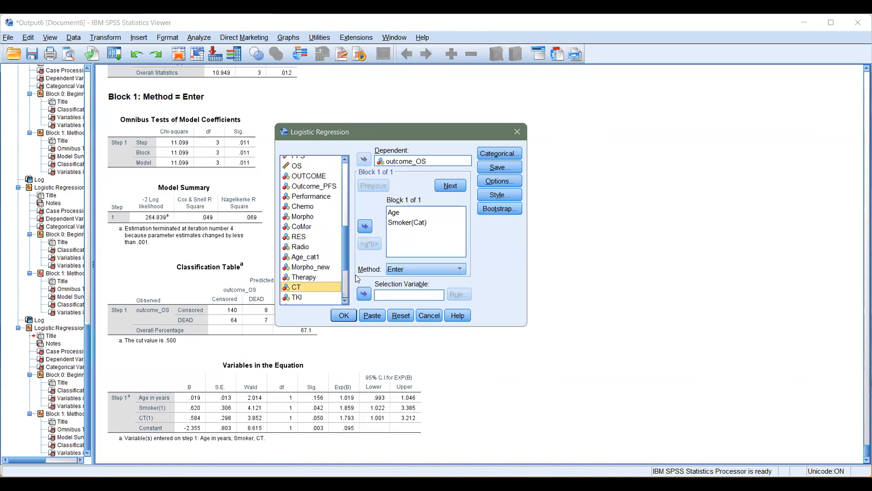
left_click(318, 278)
left_click(364, 226)
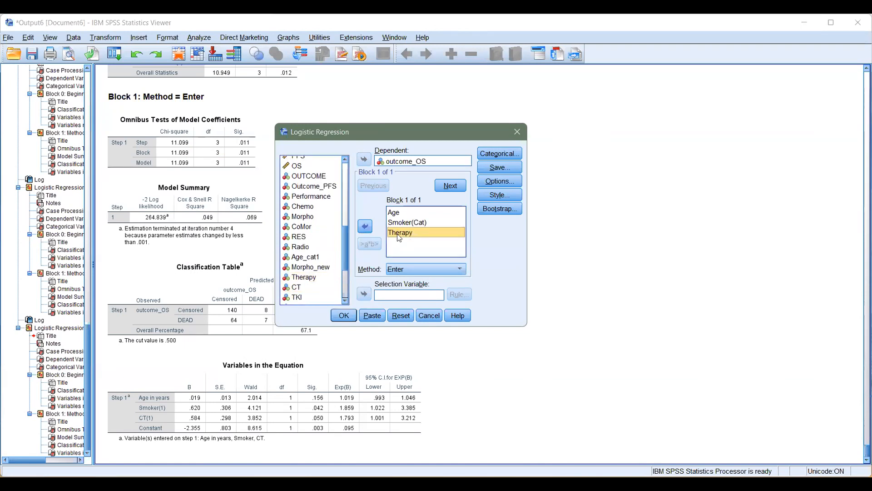
Step: Add COMORBIDITY back as a categorical covariate alongside Age, Smoker and Therapy, and run the logistic regression
left_click_drag(340, 250, 345, 261)
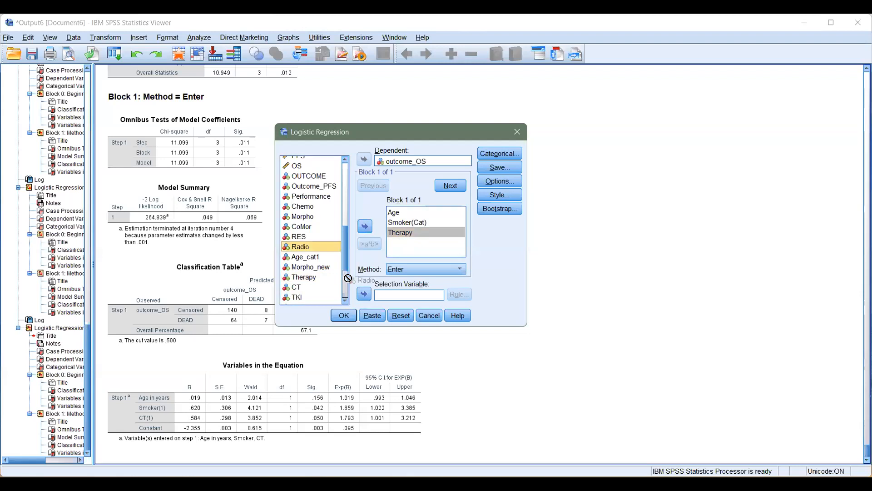
scroll(340, 235, "up", 2)
scroll(340, 236, "up", 1)
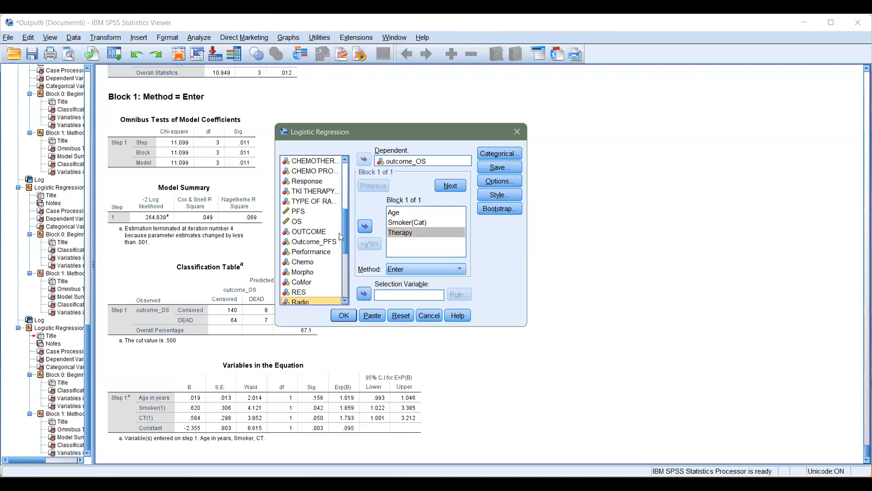
scroll(340, 235, "up", 1)
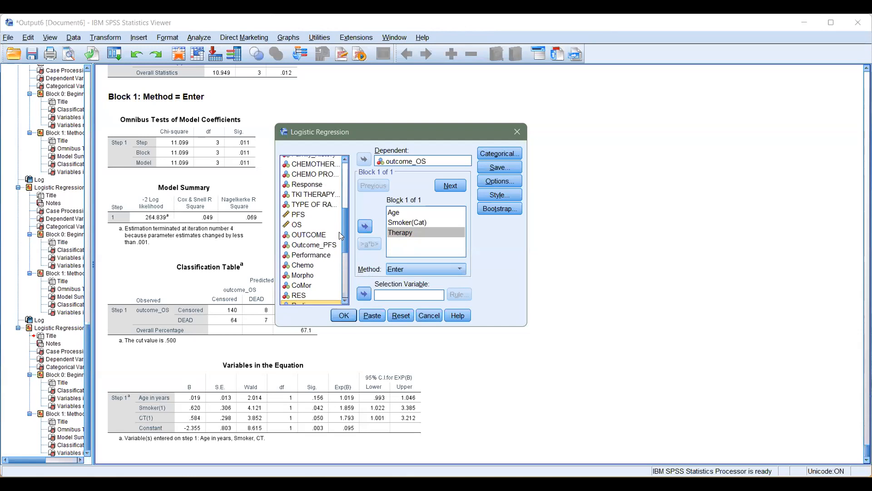
scroll(340, 227, "up", 3)
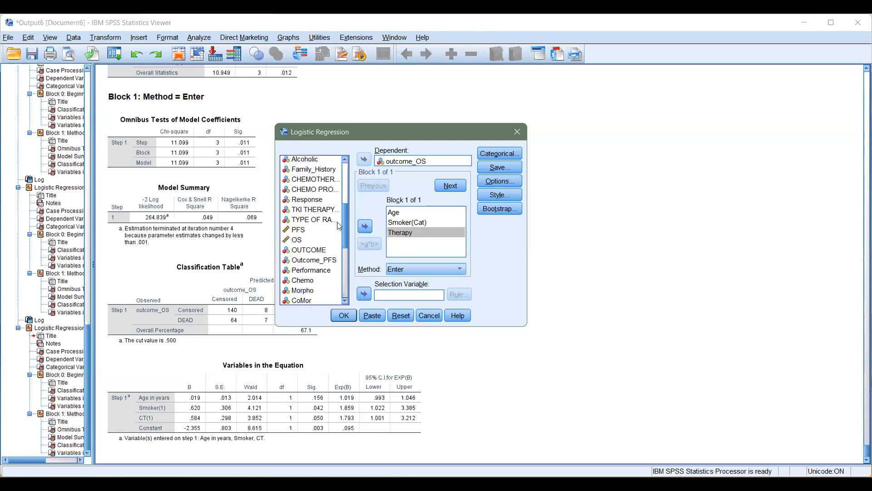
scroll(340, 226, "up", 2)
scroll(337, 230, "up", 2)
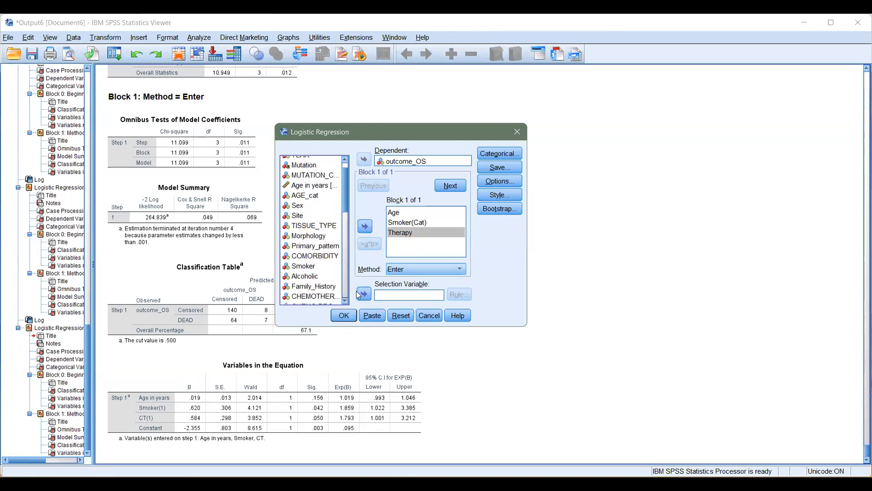
scroll(345, 183, "up", 2)
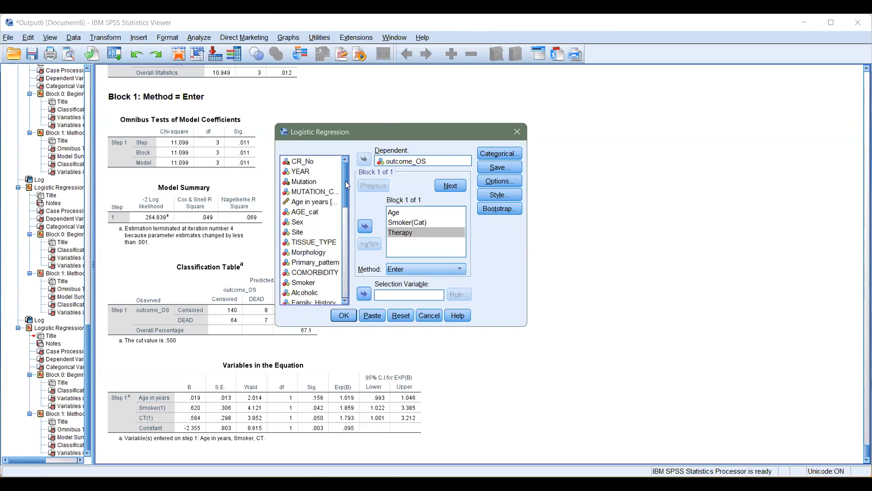
left_click(323, 273)
left_click(365, 226)
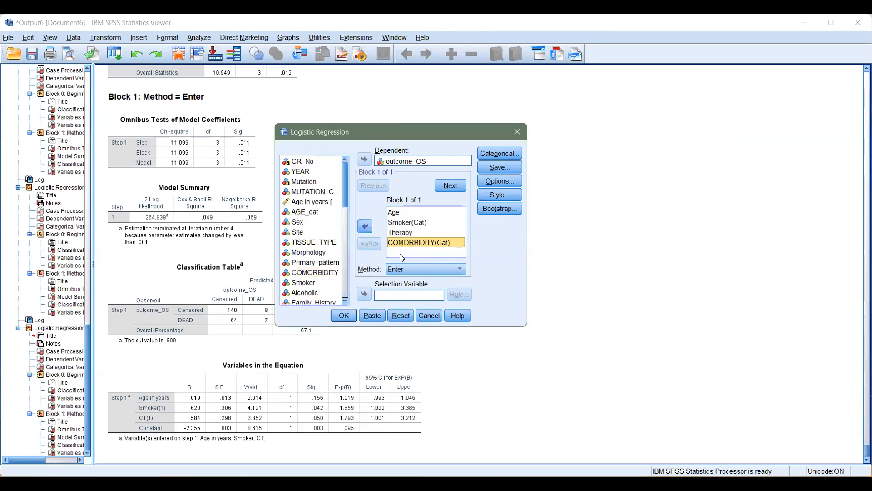
left_click(345, 314)
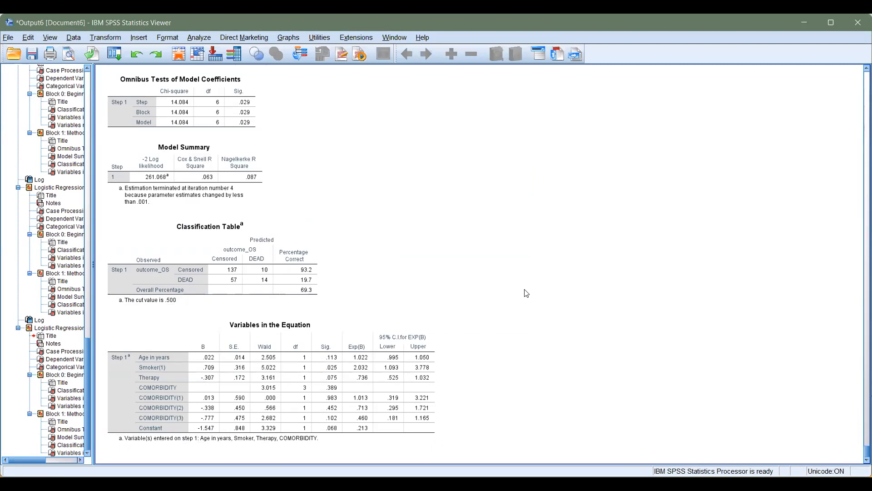
Step: Examine the new model's Block 1 tables, especially the significance and Exp(B) of Age, Smoker, Therapy and COMORBIDITY
left_click(309, 359)
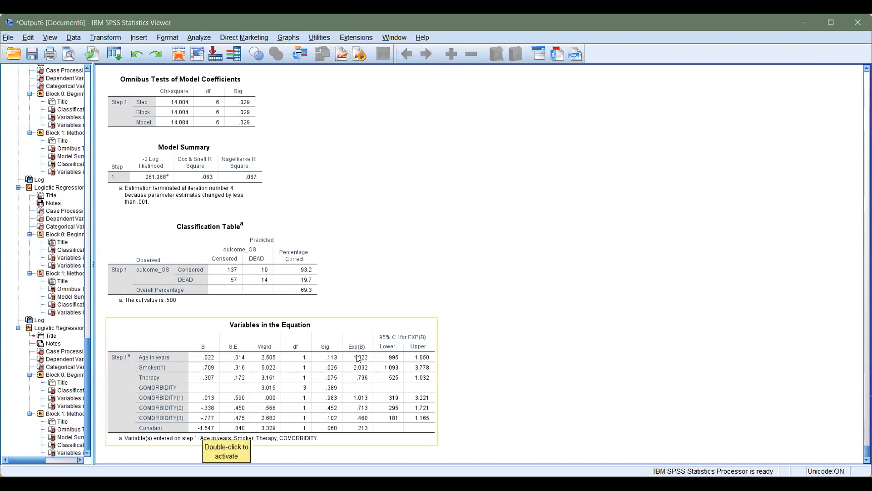
left_click(444, 293)
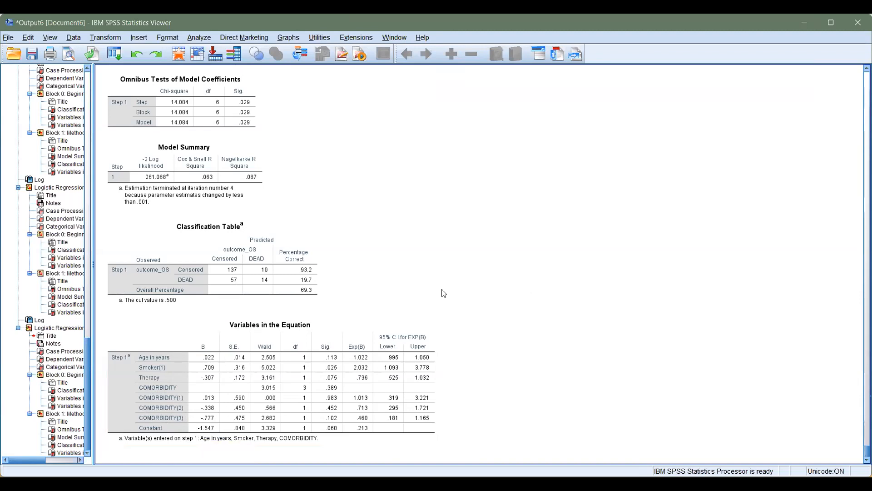
scroll(464, 240, "up", 3)
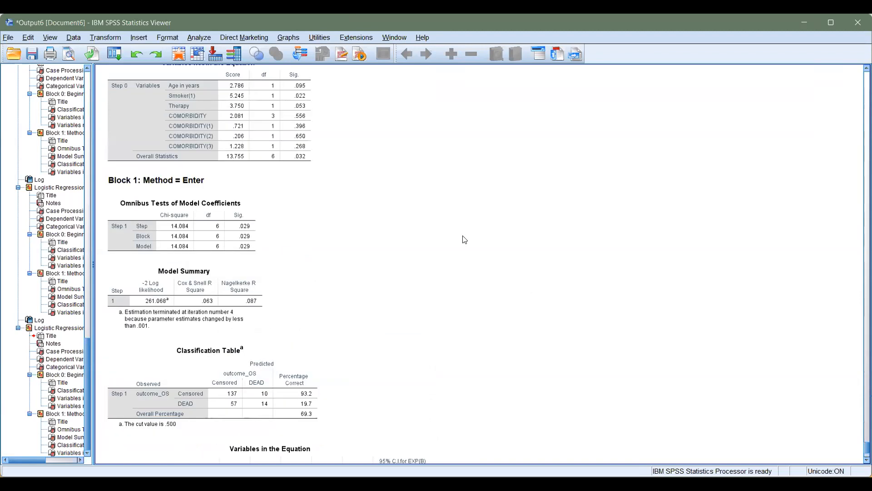
scroll(465, 239, "down", 3)
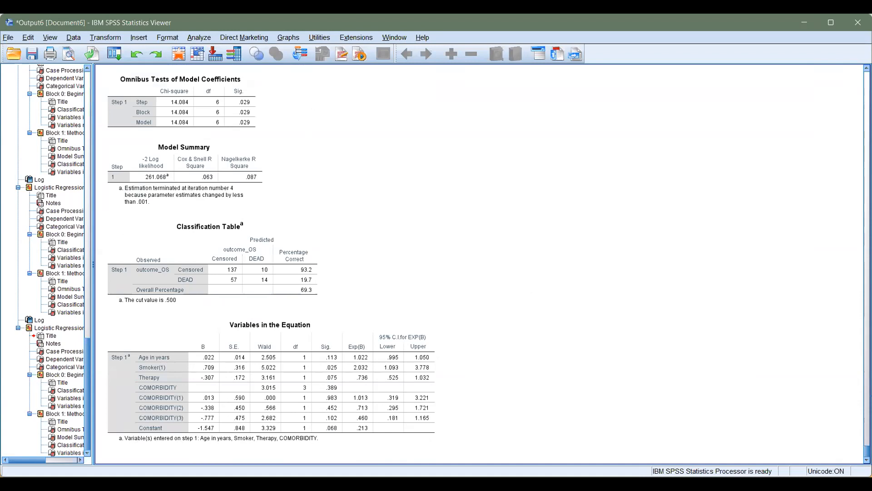
left_click(374, 430)
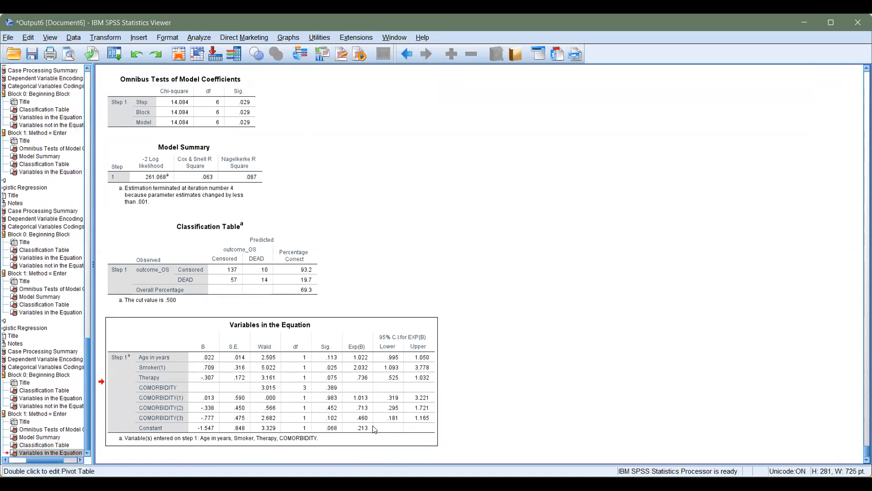
left_click(227, 387)
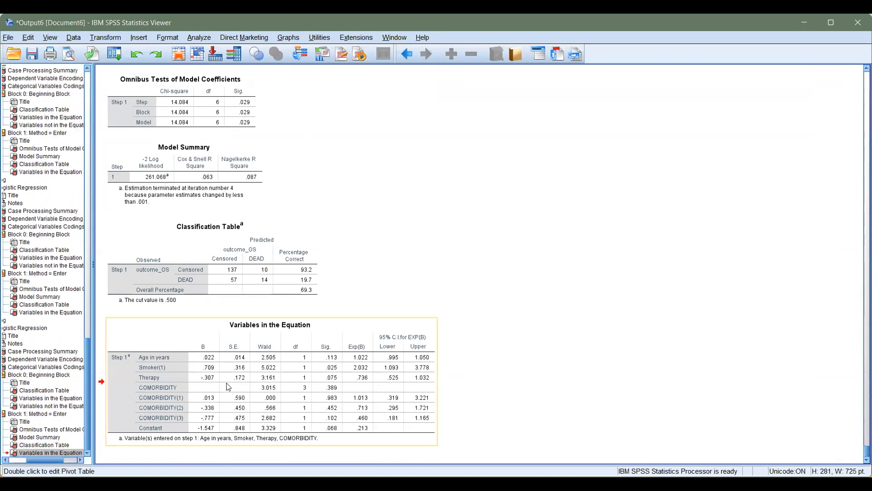